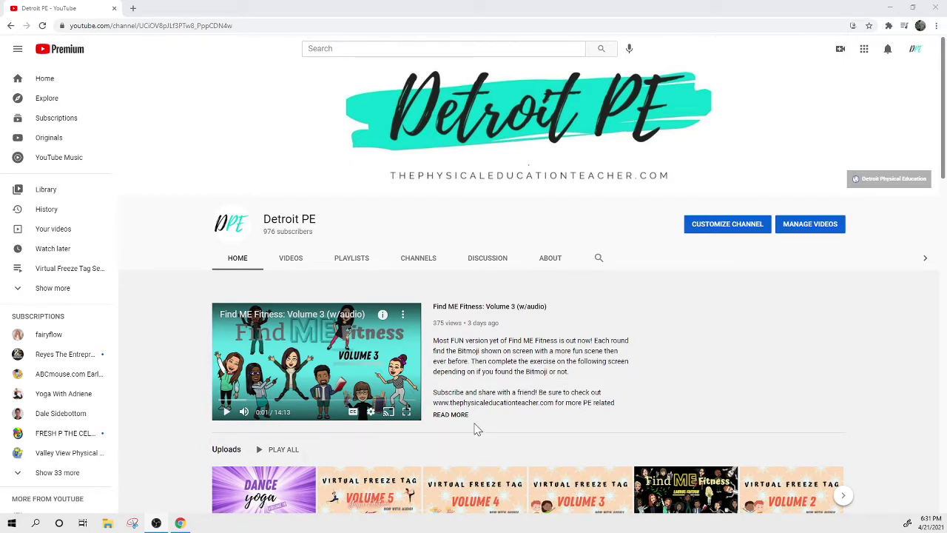
Step: Look through the Detroit PE channel's home page and its list of uploaded videos
{"action": "scroll", "coordinate": [477, 429], "scroll_direction": "down", "scroll_amount": 5}
{"action": "scroll", "coordinate": [509, 435], "scroll_direction": "up", "scroll_amount": 5}
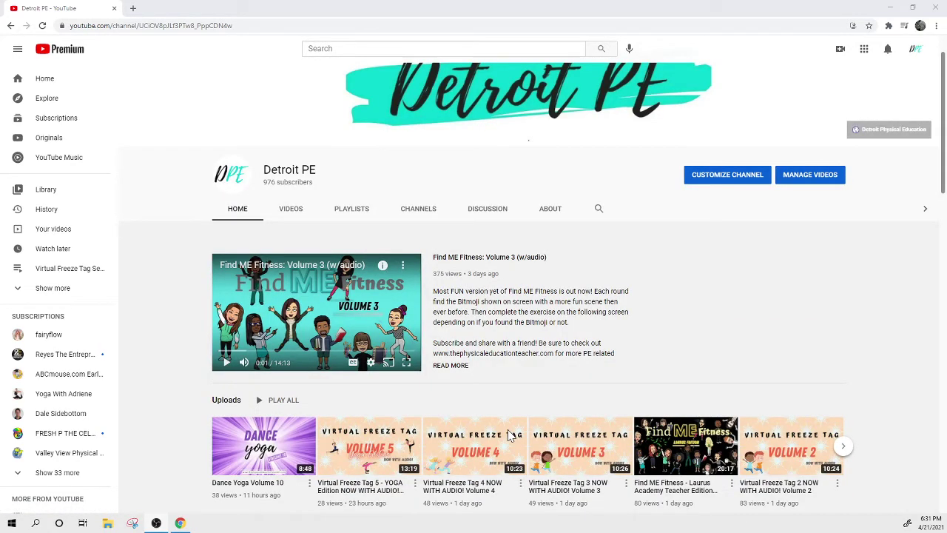
{"action": "scroll", "coordinate": [509, 433], "scroll_direction": "down", "scroll_amount": 2}
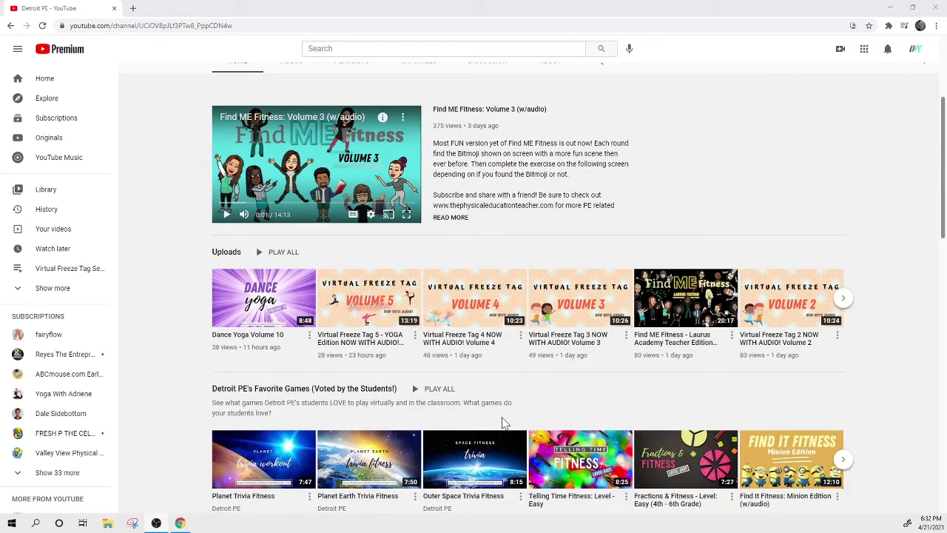
{"action": "scroll", "coordinate": [447, 464], "scroll_direction": "up", "scroll_amount": 2}
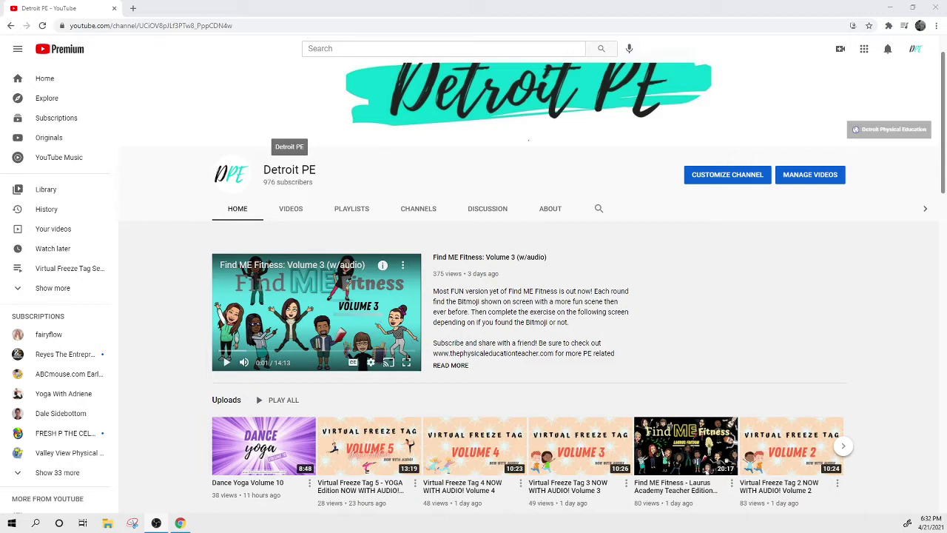
{"action": "scroll", "coordinate": [422, 148], "scroll_direction": "down", "scroll_amount": 1}
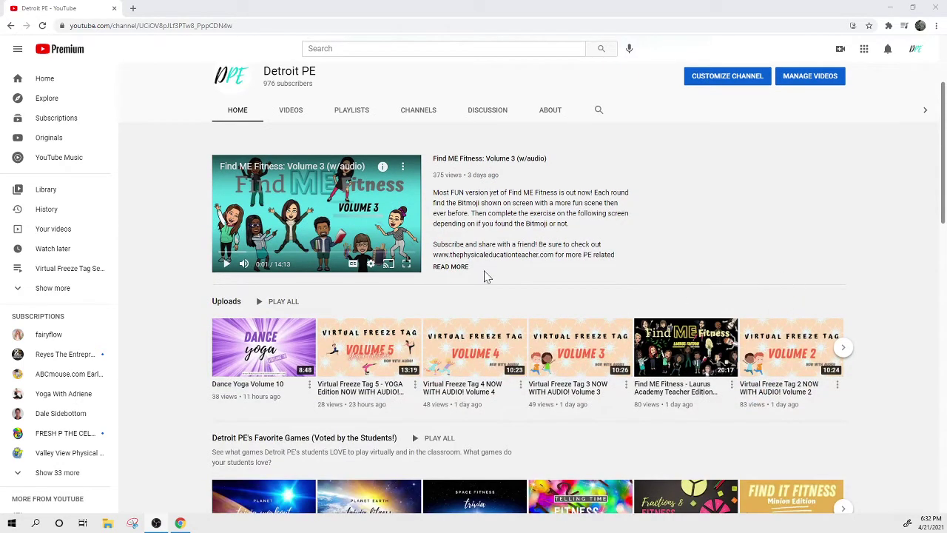
{"action": "left_click", "coordinate": [291, 113]}
{"action": "scroll", "coordinate": [375, 316], "scroll_direction": "down", "scroll_amount": 15}
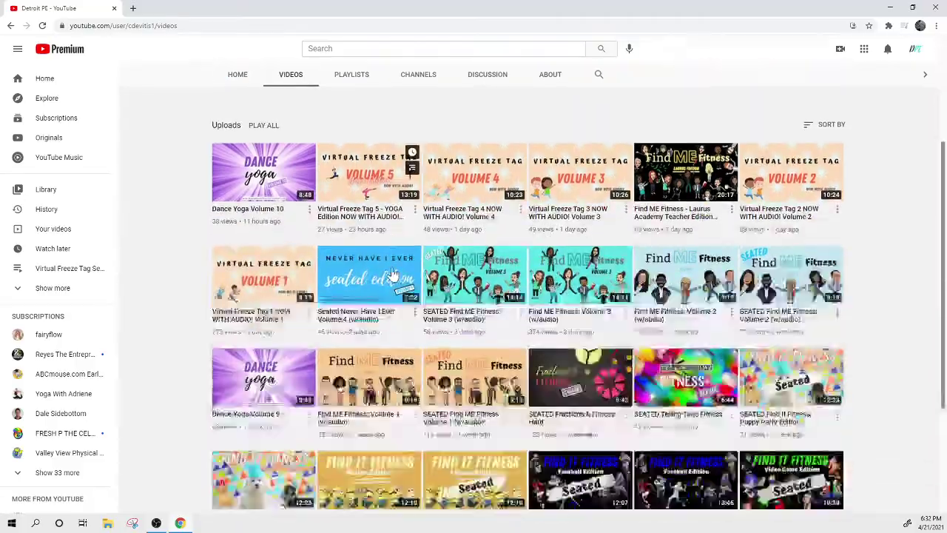
{"action": "scroll", "coordinate": [392, 261], "scroll_direction": "down", "scroll_amount": 9}
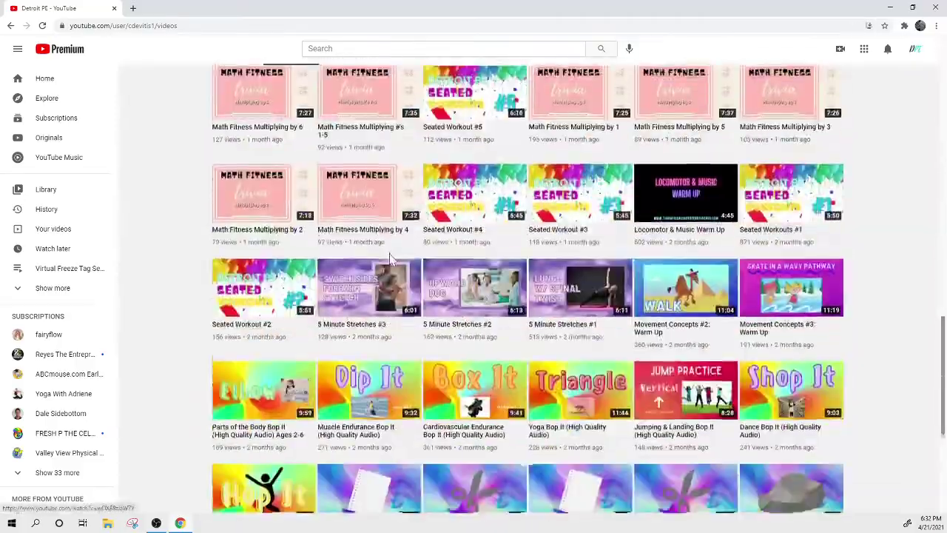
{"action": "scroll", "coordinate": [392, 259], "scroll_direction": "up", "scroll_amount": 11}
{"action": "scroll", "coordinate": [392, 255], "scroll_direction": "up", "scroll_amount": 10}
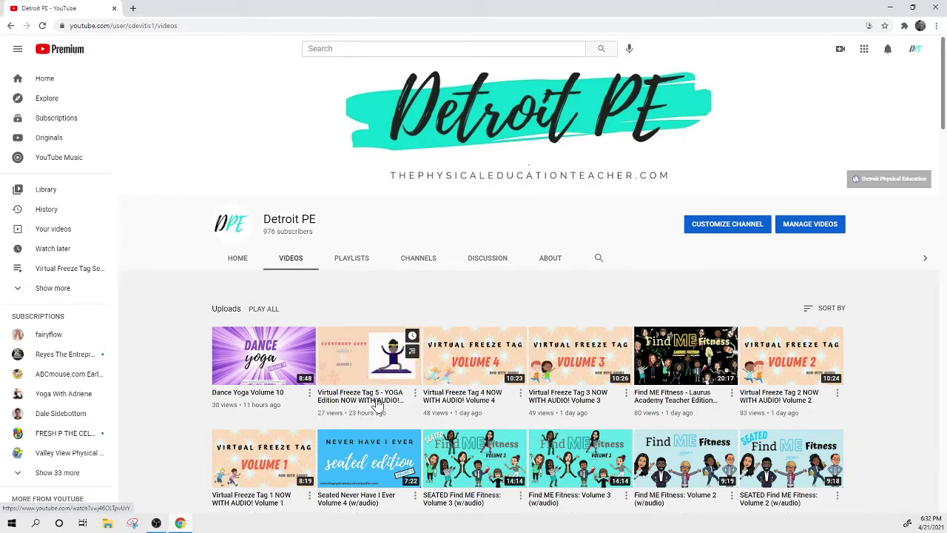
{"action": "scroll", "coordinate": [477, 484], "scroll_direction": "down", "scroll_amount": 1}
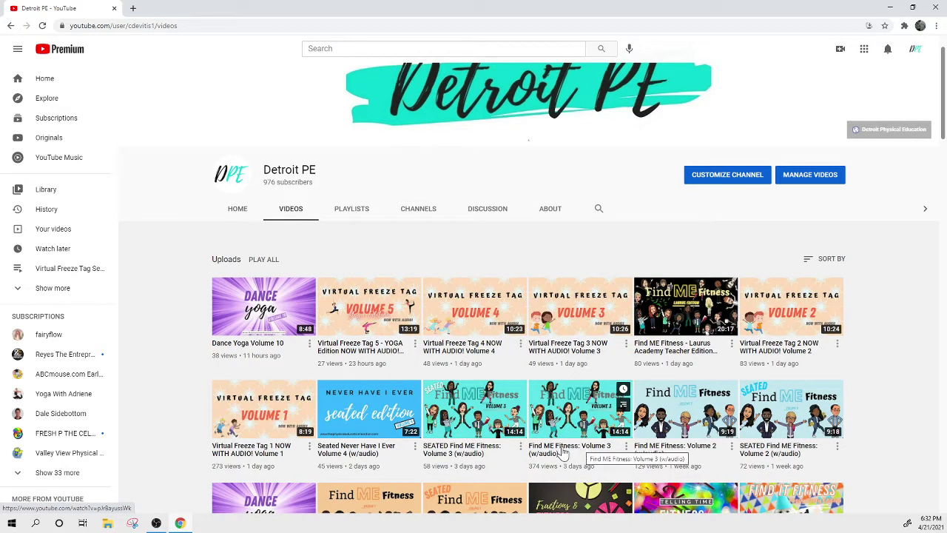
{"action": "scroll", "coordinate": [582, 453], "scroll_direction": "up", "scroll_amount": 1}
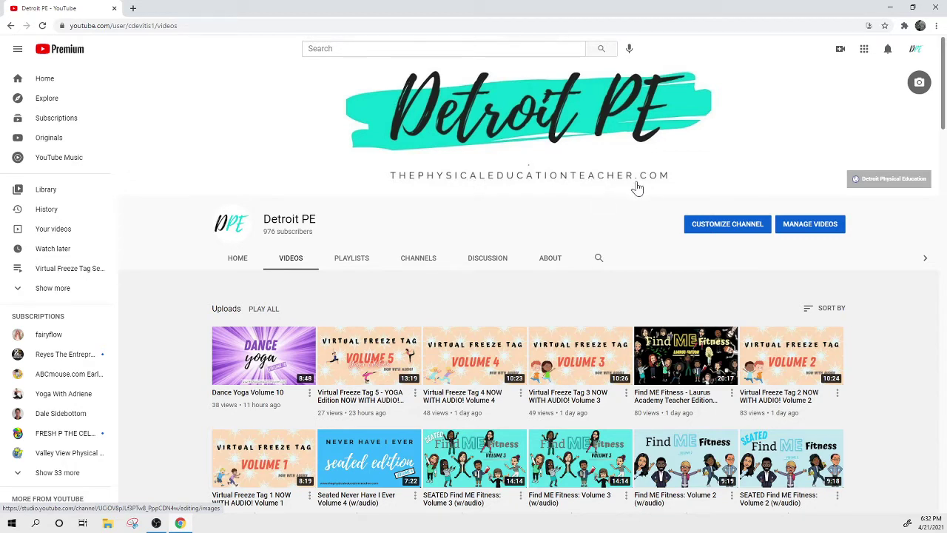
{"action": "scroll", "coordinate": [642, 224], "scroll_direction": "down", "scroll_amount": 1}
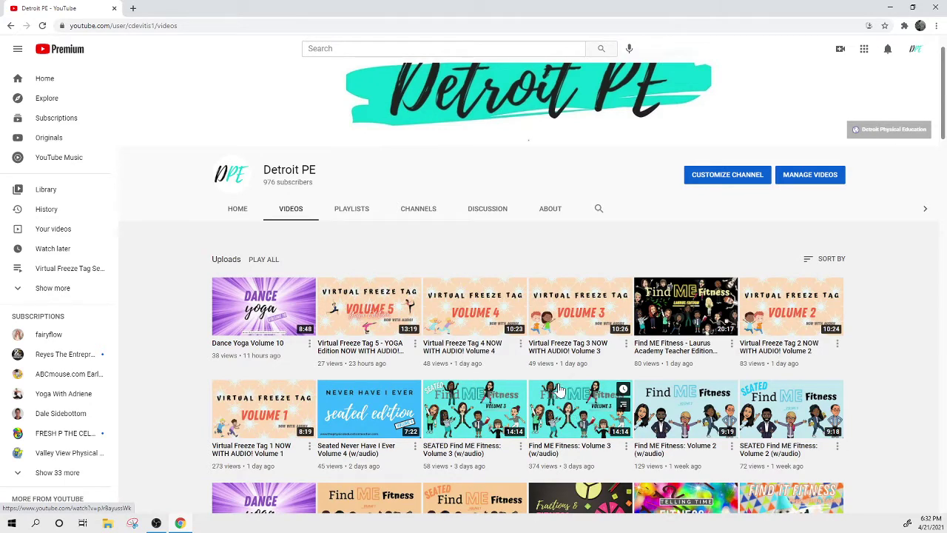
{"action": "scroll", "coordinate": [370, 222], "scroll_direction": "up", "scroll_amount": 1}
Step: Go to canva.com in a new browser tab and bring up the design types for creating a new design
{"action": "left_click", "coordinate": [132, 8]}
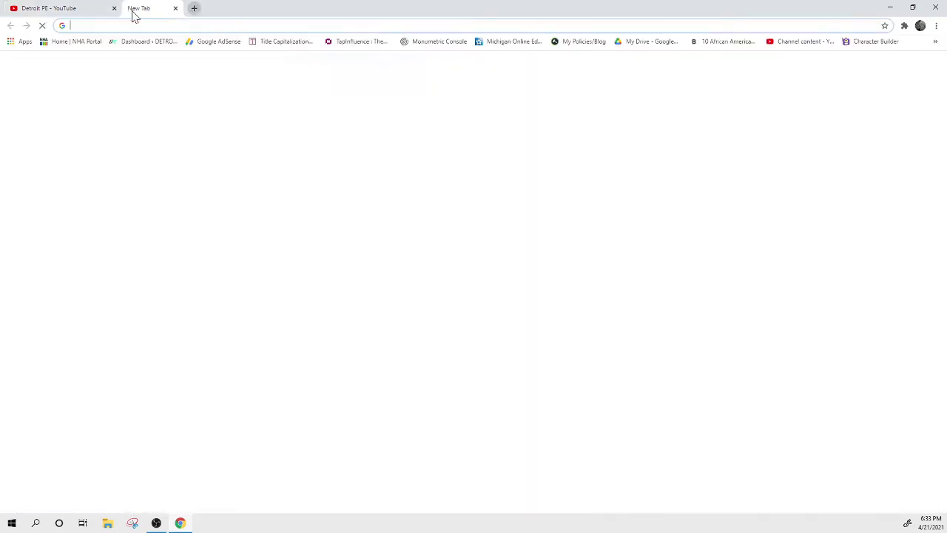
{"action": "type", "text": "can"}
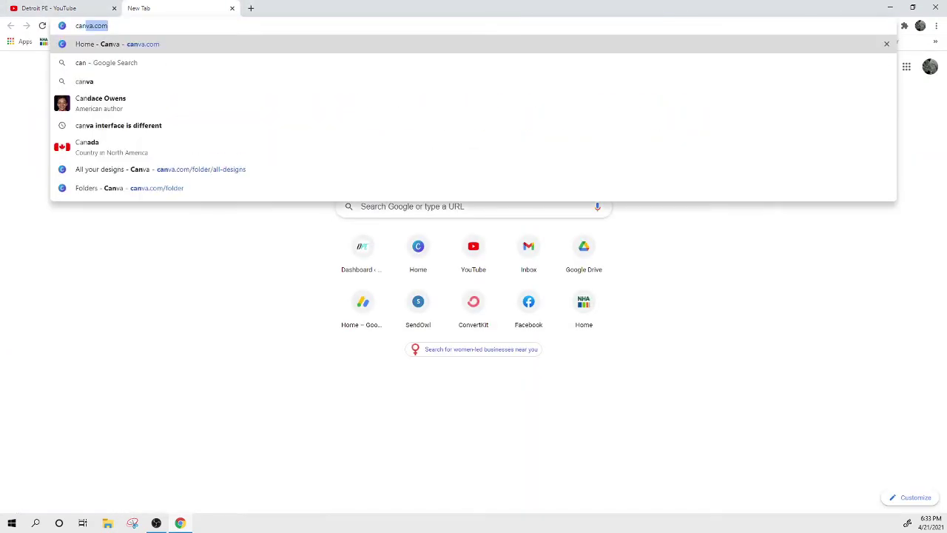
{"action": "key", "text": "Return"}
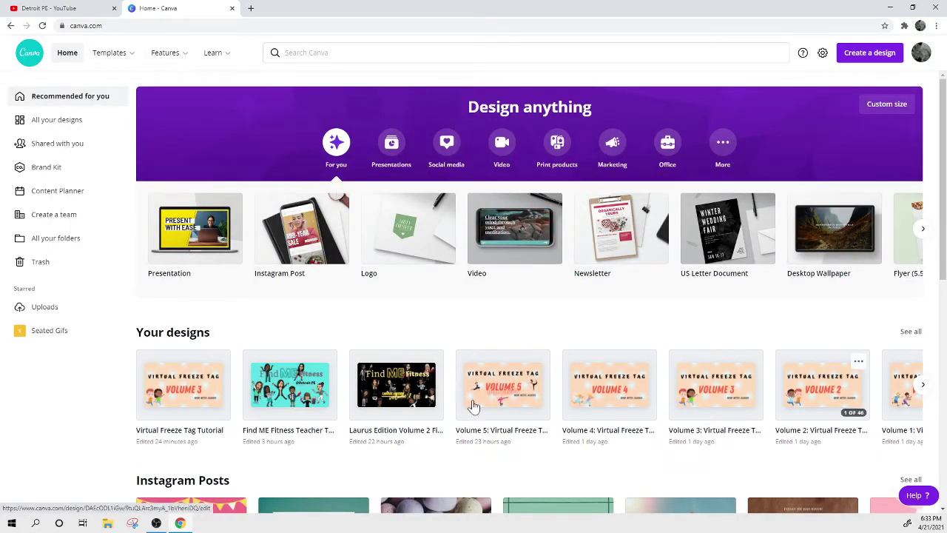
{"action": "left_click", "coordinate": [864, 60]}
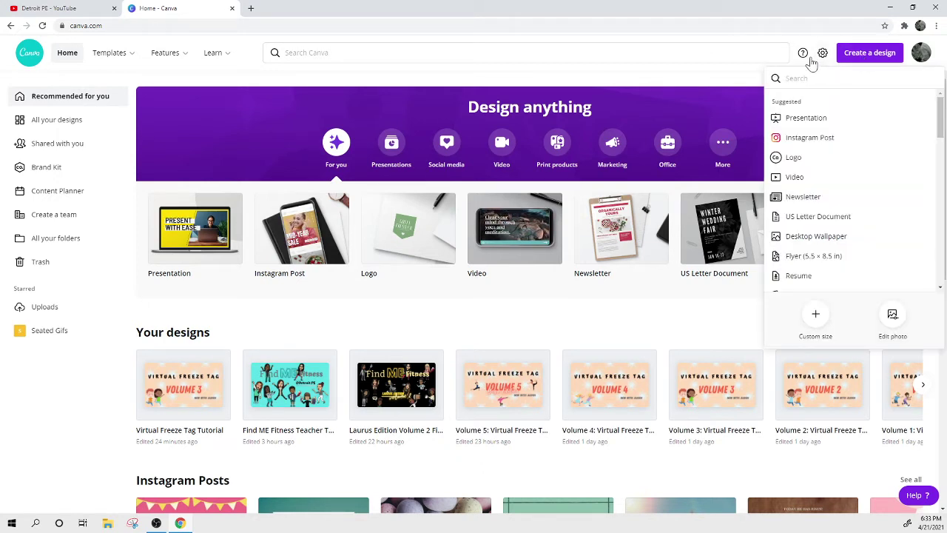
{"action": "type", "text": "y"}
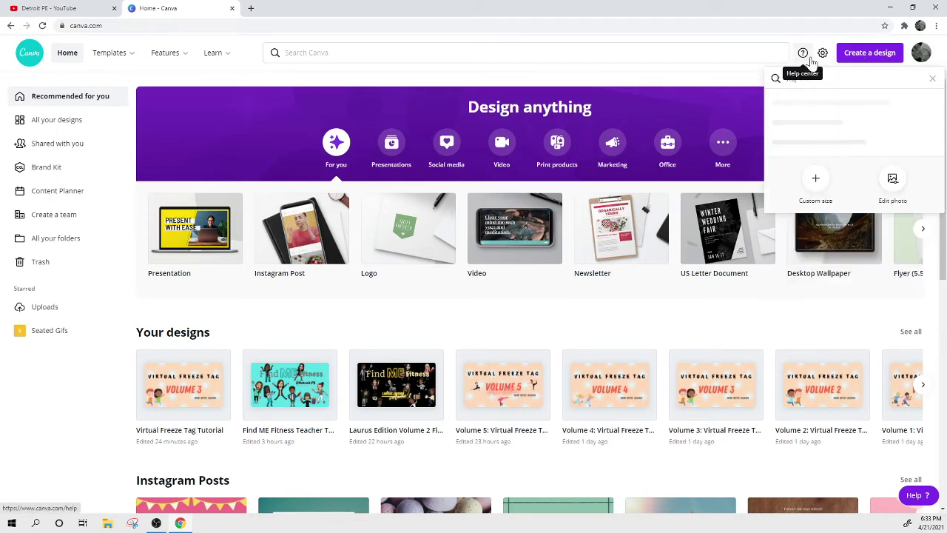
{"action": "type", "text": "ideo p"}
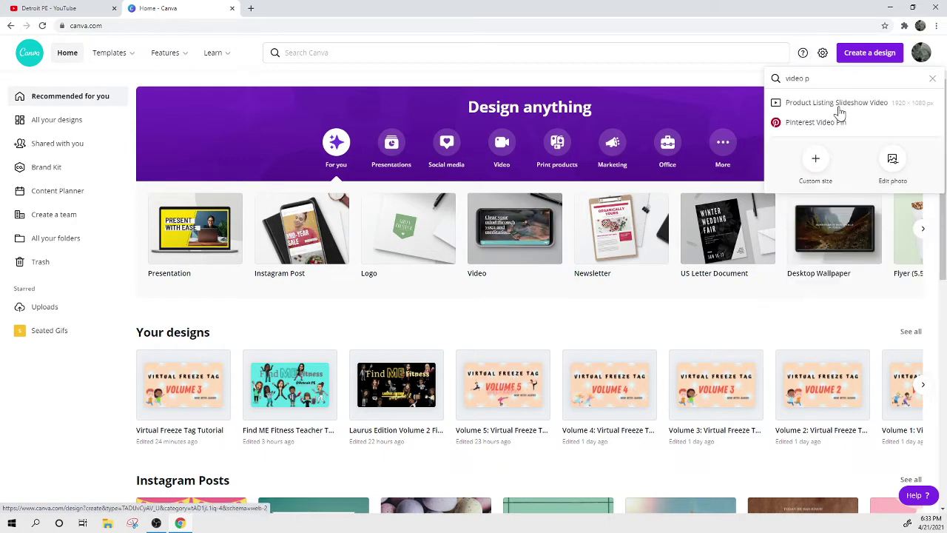
{"action": "key", "text": "BackSpace"}
{"action": "key", "text": "BackSpace"}
{"action": "key", "text": "BackSpace"}
{"action": "key", "text": "BackSpace"}
{"action": "key", "text": "BackSpace"}
{"action": "key", "text": "BackSpace"}
{"action": "key", "text": "BackSpace"}
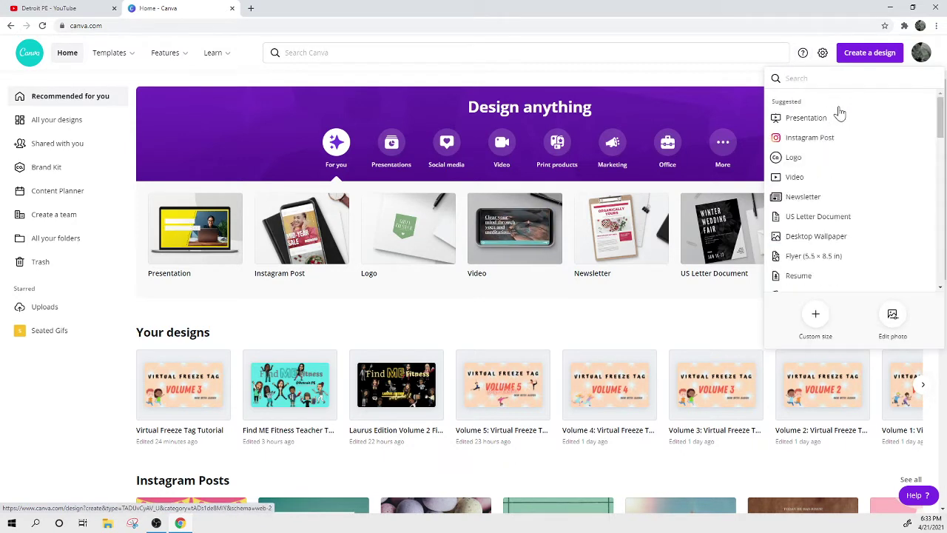
Step: Search the design types for "youtube video" and create a blank YouTube Video design
{"action": "type", "text": "youtube"}
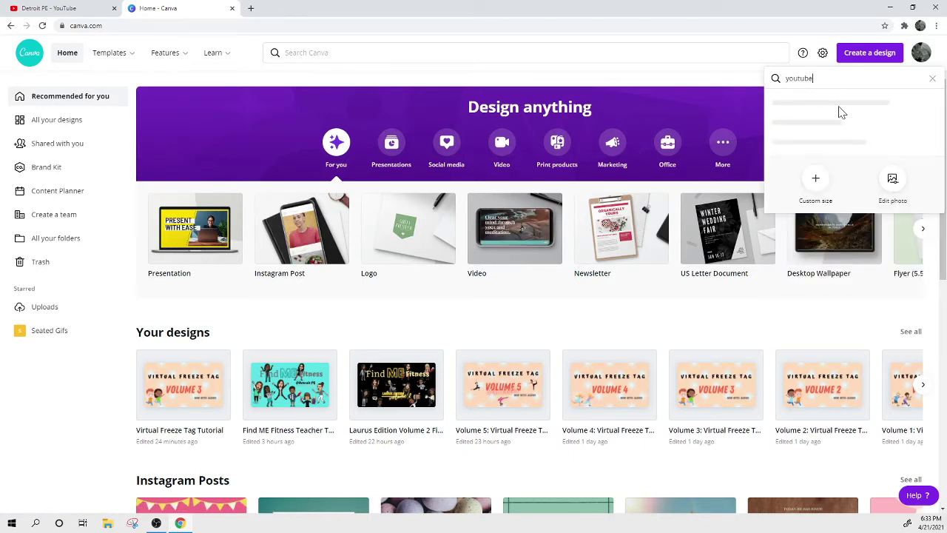
{"action": "type", "text": " video"}
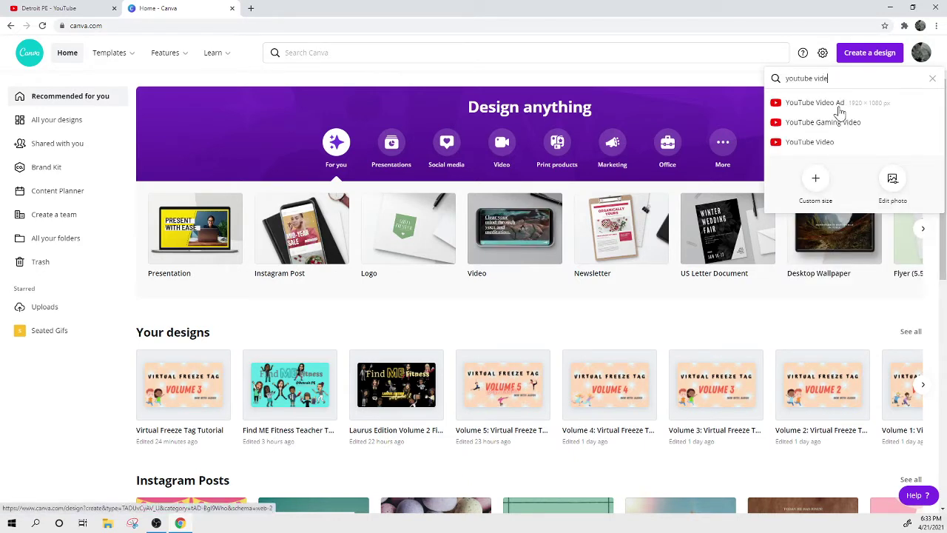
{"action": "left_click", "coordinate": [822, 142]}
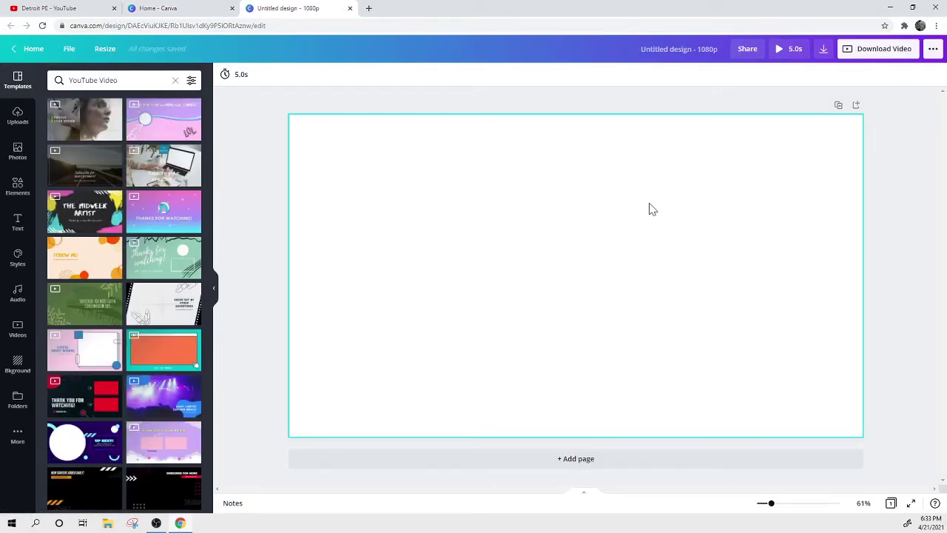
{"action": "scroll", "coordinate": [105, 192], "scroll_direction": "down", "scroll_amount": 4}
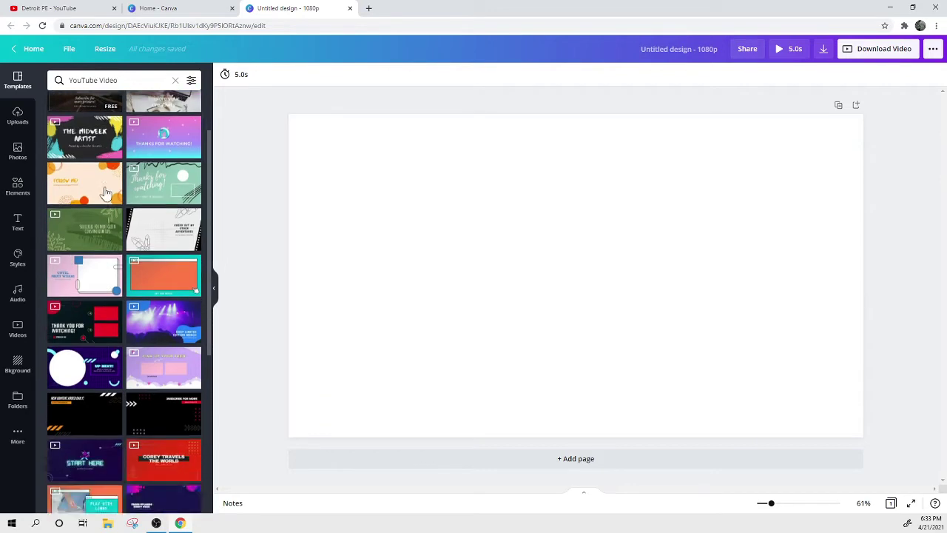
{"action": "scroll", "coordinate": [105, 200], "scroll_direction": "up", "scroll_amount": 5}
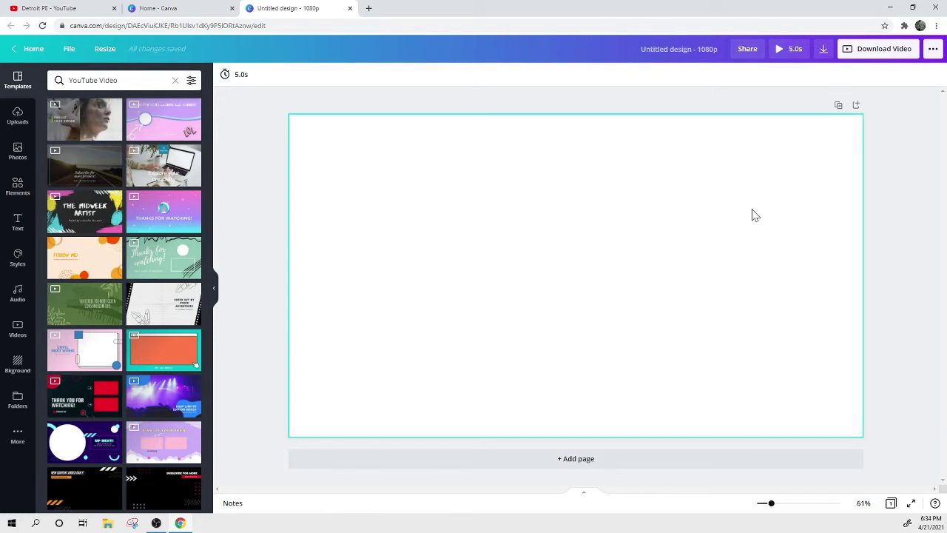
{"action": "left_click", "coordinate": [214, 289]}
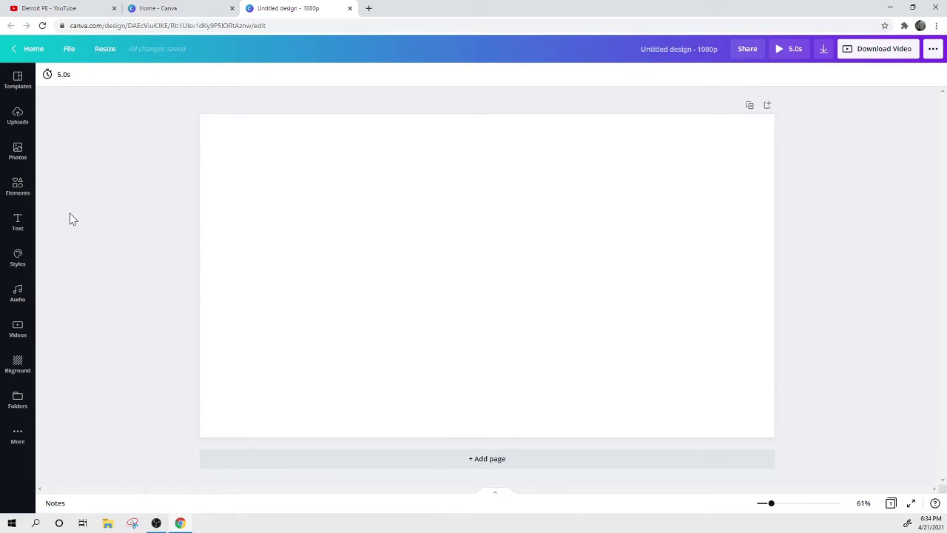
Step: Add a heading to the blank page with the text "Dance Yoga"
{"action": "left_click", "coordinate": [18, 224]}
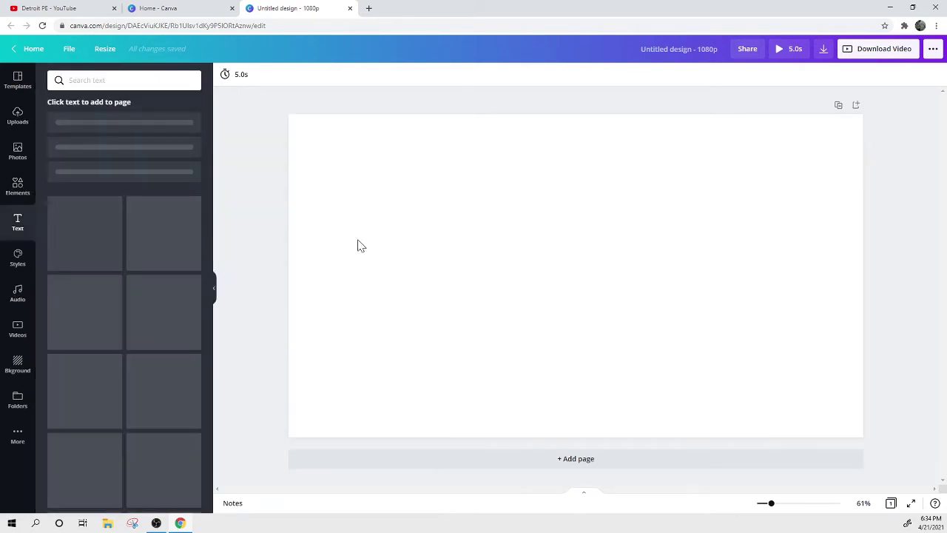
{"action": "left_click", "coordinate": [133, 127]}
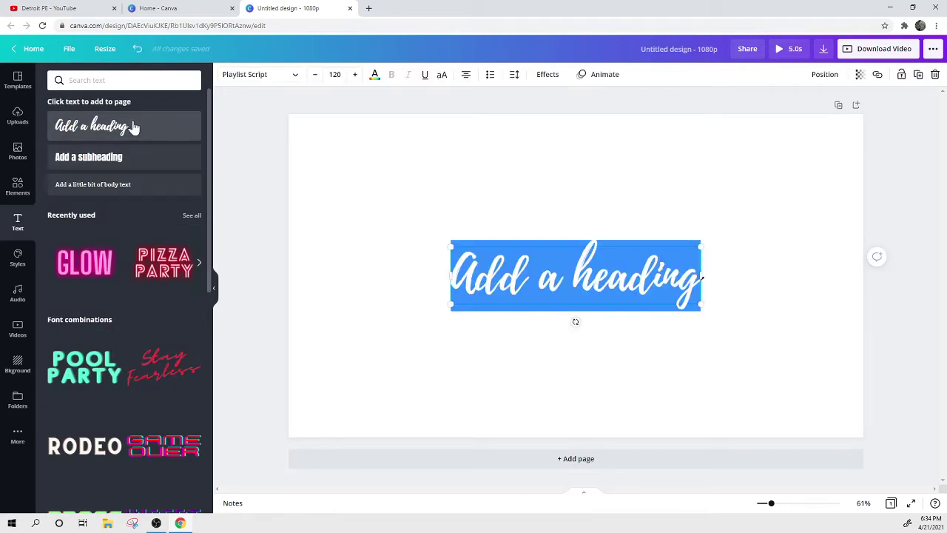
{"action": "type", "text": "Dance Yoga"}
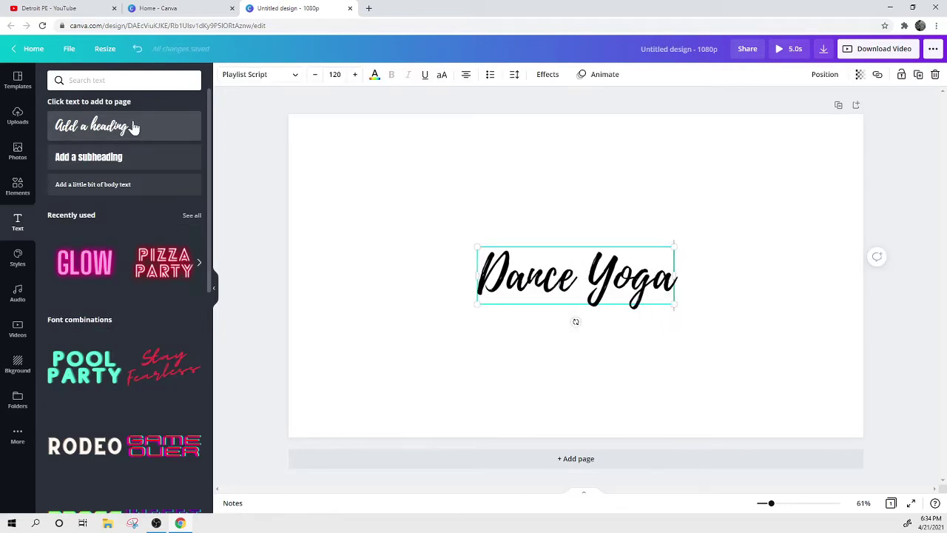
{"action": "left_click", "coordinate": [359, 160]}
Step: Enlarge the "Dance Yoga" heading to a font size of about 209 and center it on the page
{"action": "left_click", "coordinate": [492, 255]}
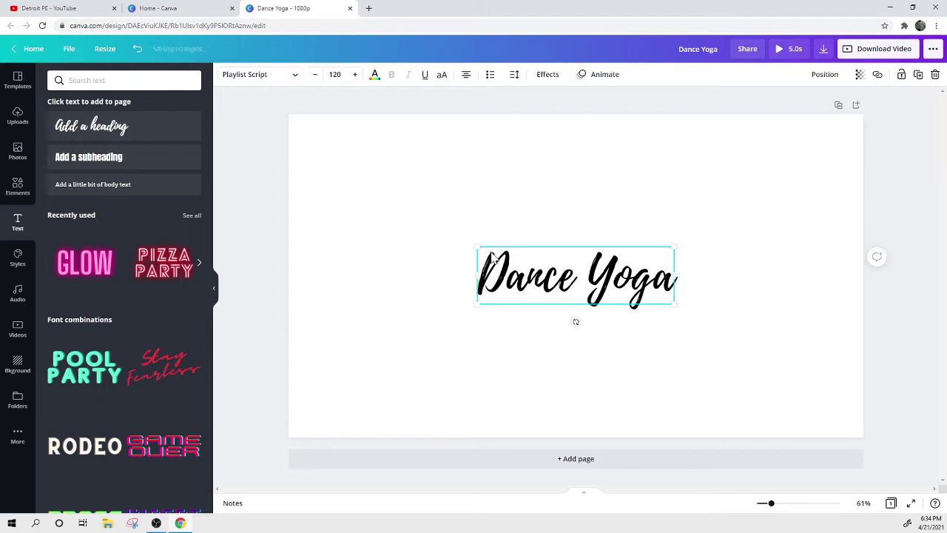
{"action": "left_click_drag", "start_coordinate": [475, 248], "coordinate": [296, 289]}
{"action": "left_click", "coordinate": [482, 312]}
{"action": "left_click_drag", "start_coordinate": [526, 280], "coordinate": [597, 294]}
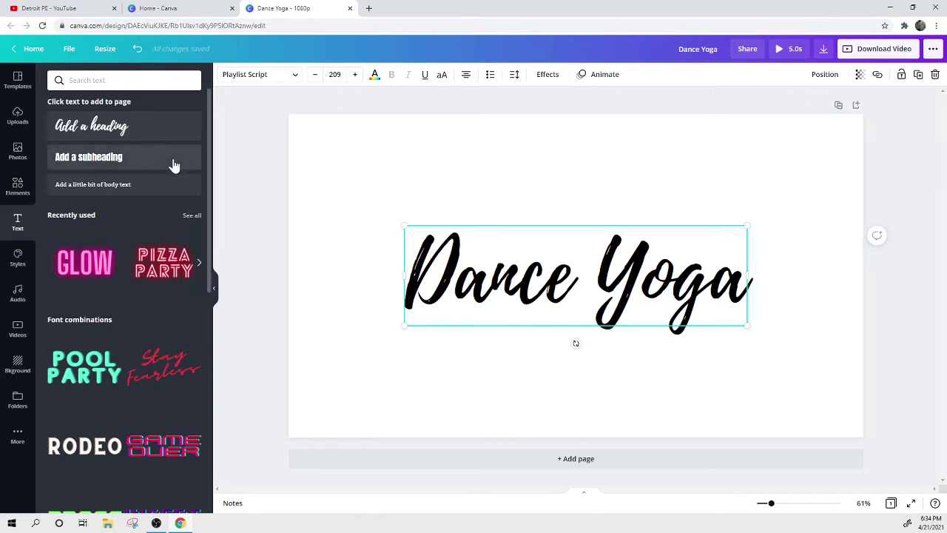
{"action": "left_click", "coordinate": [94, 194]}
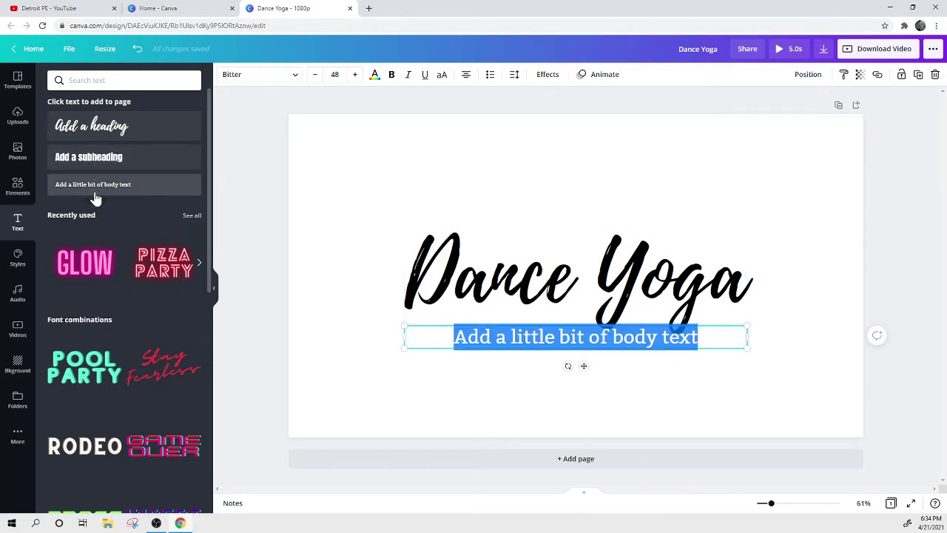
{"action": "type", "text": "www."}
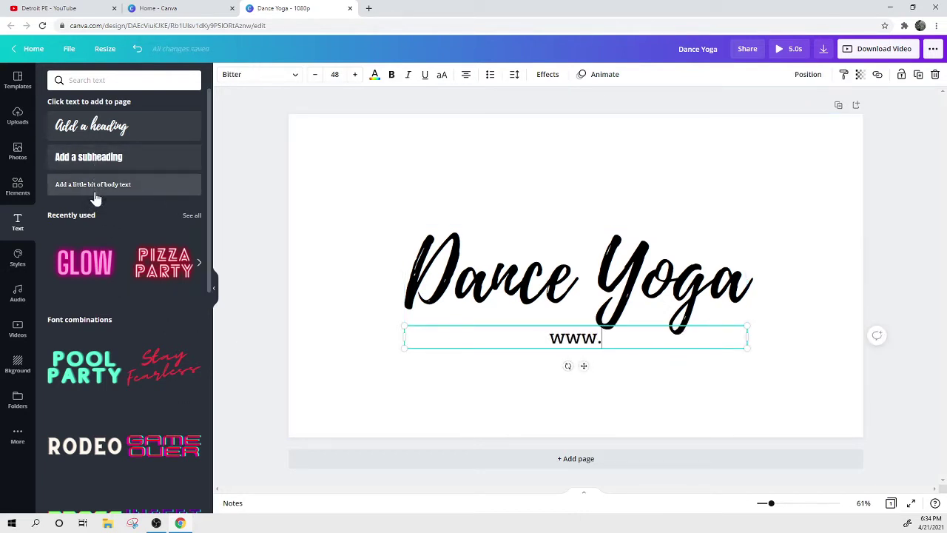
{"action": "type", "text": "thephysicaleduca"}
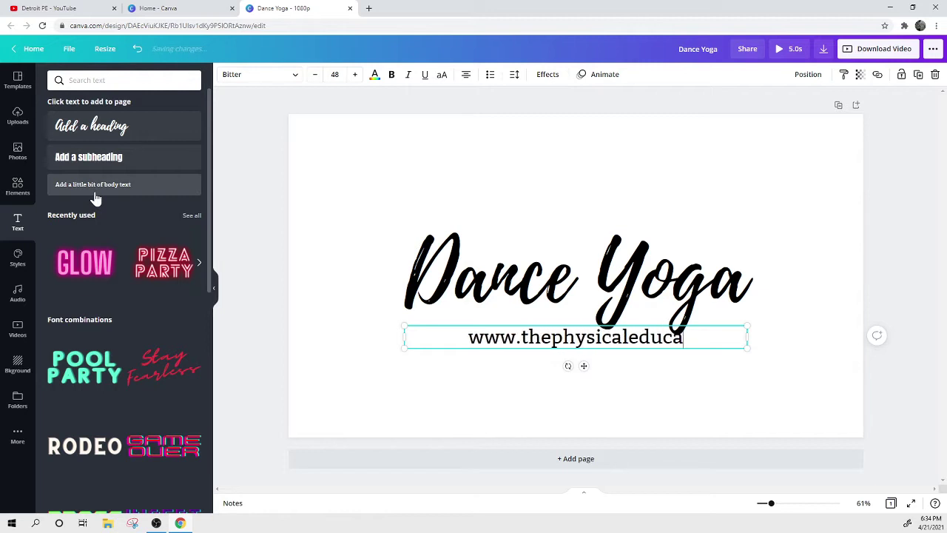
{"action": "type", "text": "tionteacher.com"}
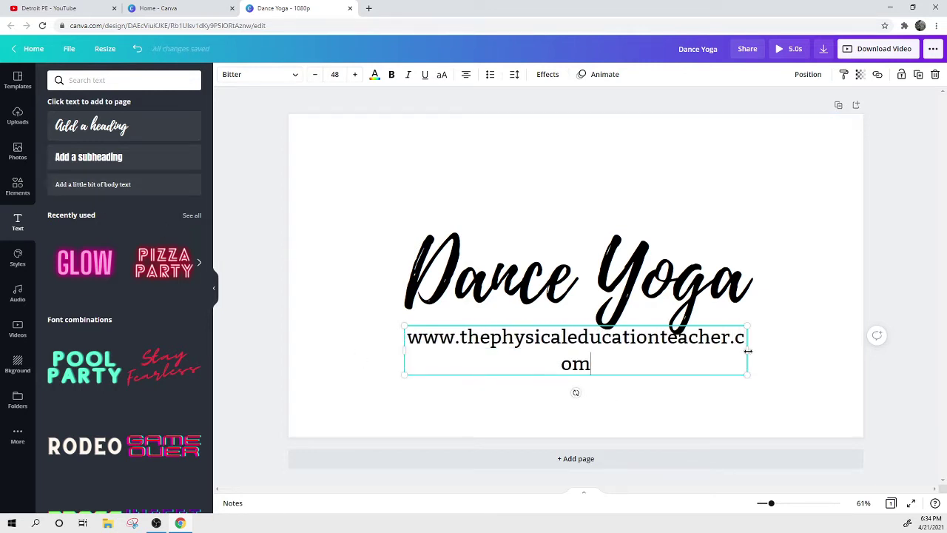
Step: Shrink the website address to a single line at font size about 30 and center it near the page's lower edge
{"action": "left_click_drag", "start_coordinate": [747, 351], "coordinate": [629, 415]}
{"action": "left_click", "coordinate": [786, 305]}
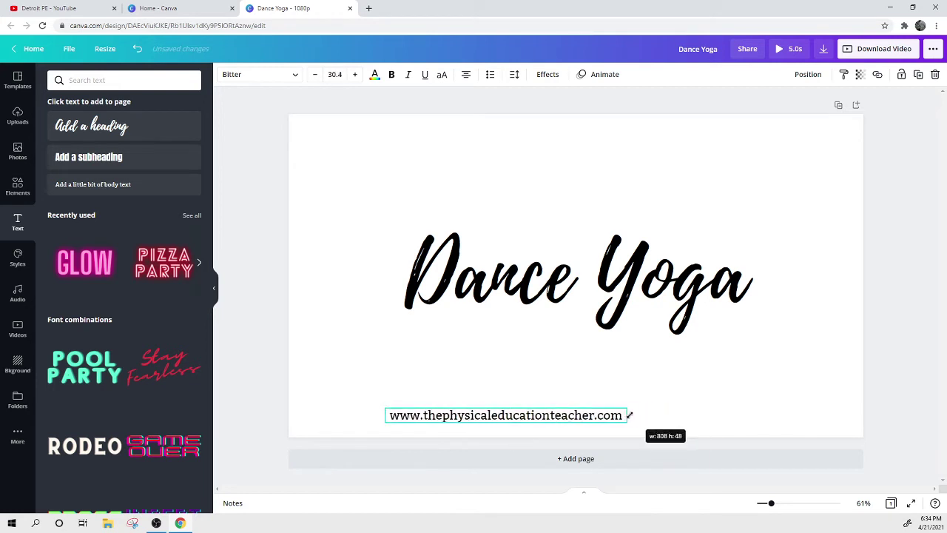
{"action": "left_click_drag", "start_coordinate": [560, 419], "coordinate": [626, 403]}
{"action": "left_click", "coordinate": [628, 389]}
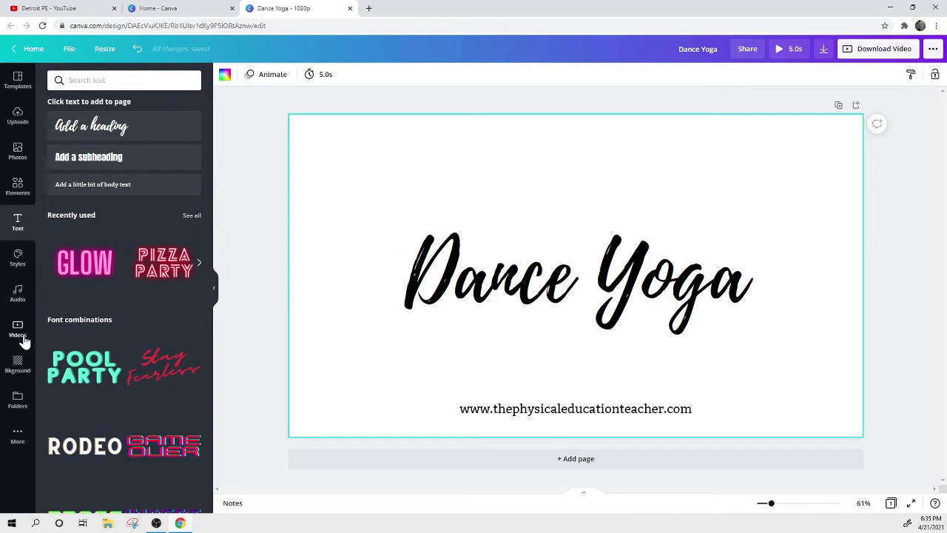
Step: Set the title page's background to the pink swirl image from the Abstract backgrounds
{"action": "left_click", "coordinate": [19, 367]}
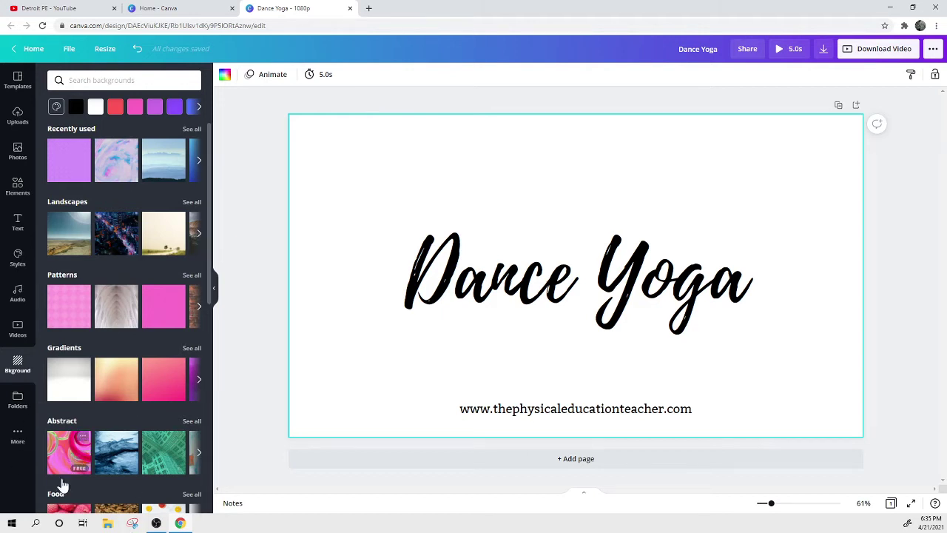
{"action": "scroll", "coordinate": [63, 474], "scroll_direction": "down", "scroll_amount": 3}
{"action": "scroll", "coordinate": [78, 296], "scroll_direction": "up", "scroll_amount": 3}
{"action": "scroll", "coordinate": [72, 275], "scroll_direction": "down", "scroll_amount": 2}
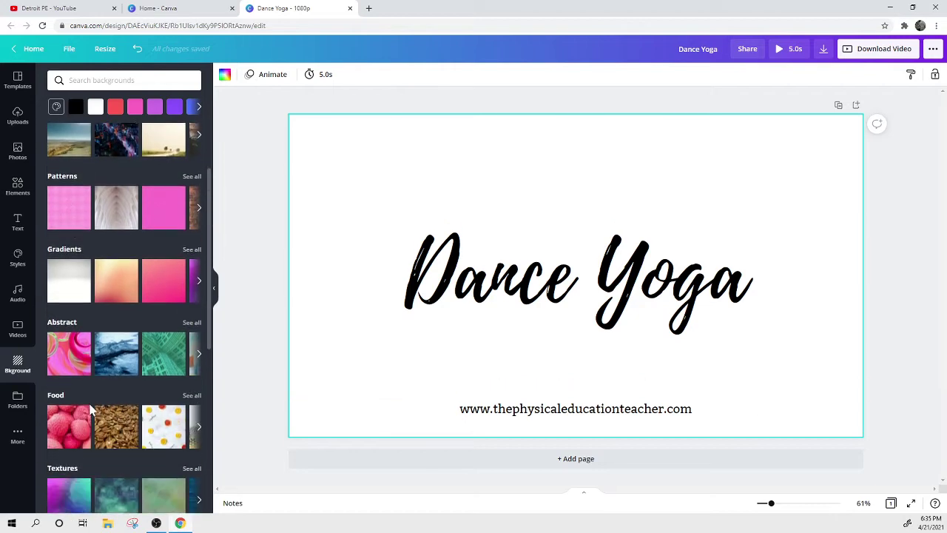
{"action": "left_click", "coordinate": [69, 352]}
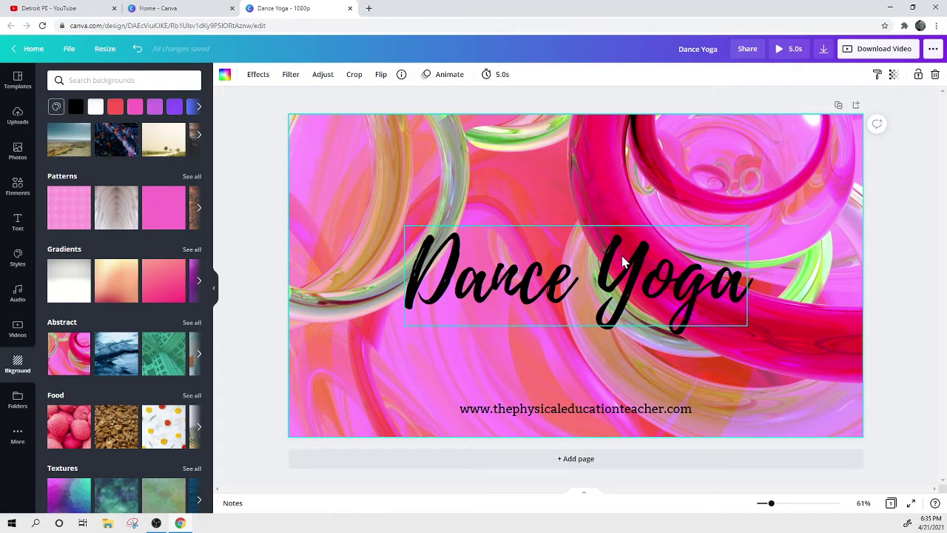
Step: Search the photo library for "colorful" and browse the results for a replacement background
{"action": "left_click", "coordinate": [17, 154]}
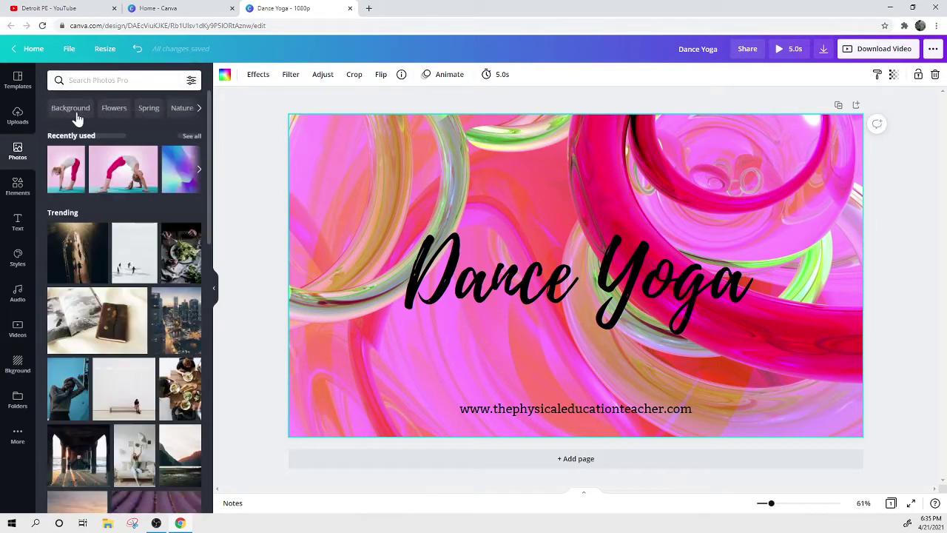
{"action": "left_click", "coordinate": [103, 80]}
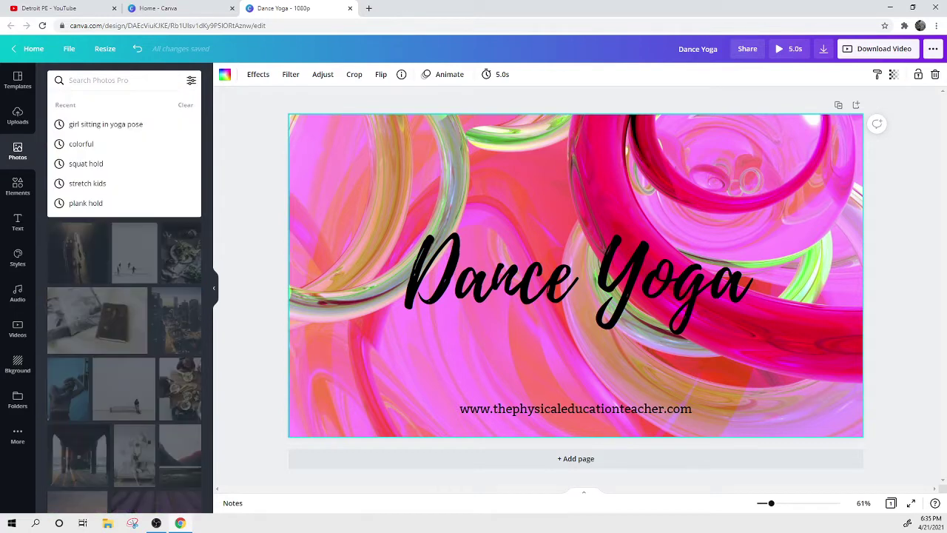
{"action": "type", "text": "col"}
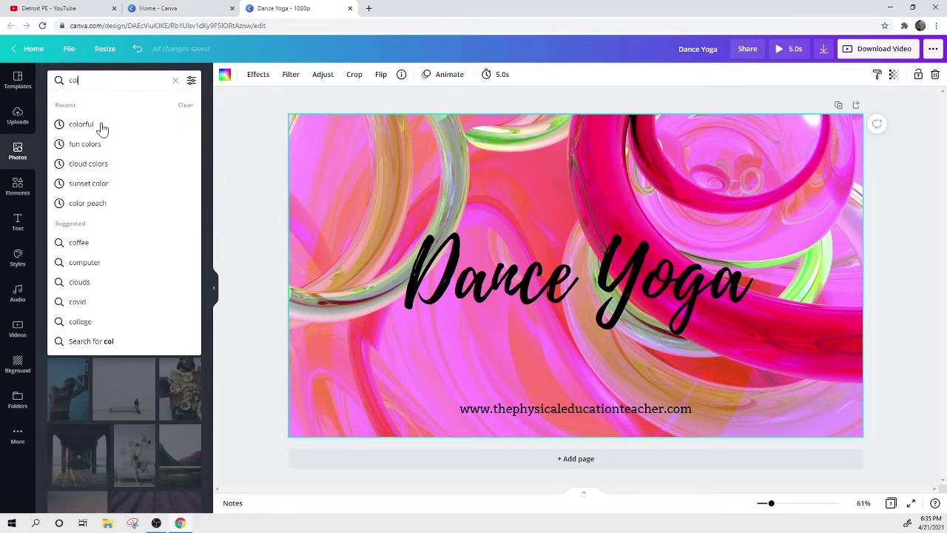
{"action": "left_click", "coordinate": [101, 126]}
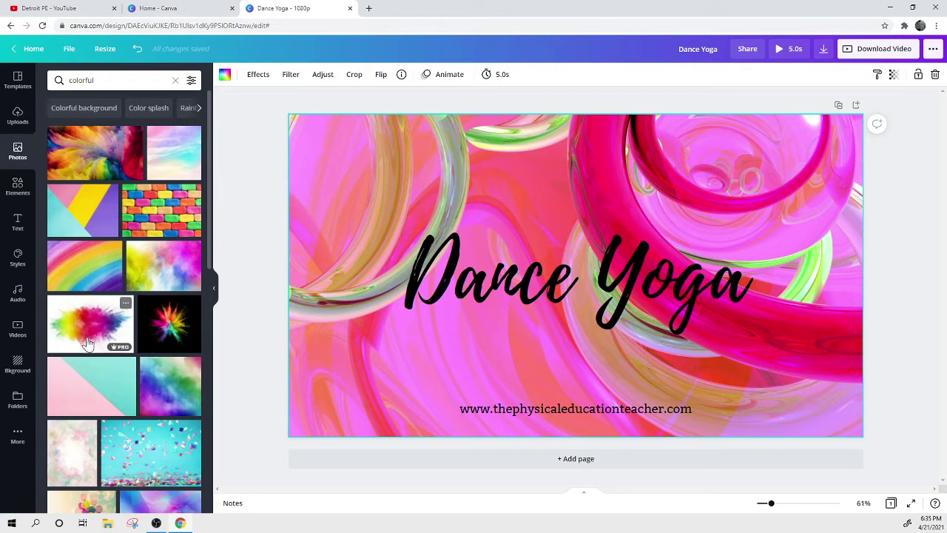
{"action": "scroll", "coordinate": [88, 430], "scroll_direction": "down", "scroll_amount": 6}
{"action": "scroll", "coordinate": [92, 422], "scroll_direction": "up", "scroll_amount": 3}
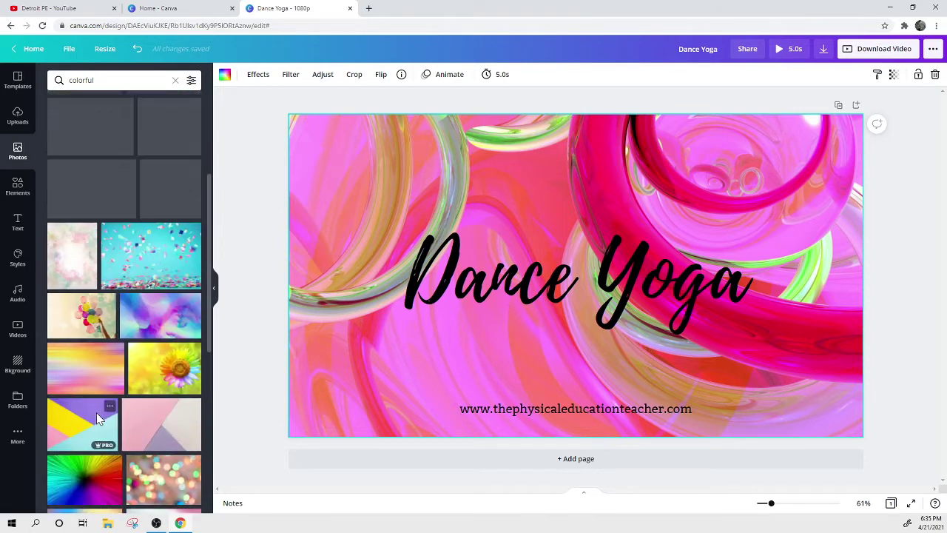
{"action": "scroll", "coordinate": [96, 415], "scroll_direction": "up", "scroll_amount": 3}
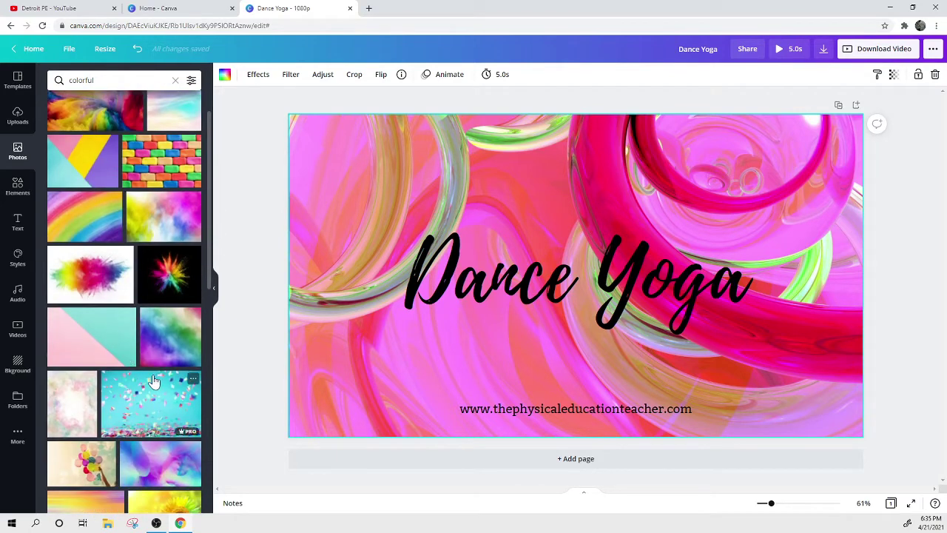
{"action": "scroll", "coordinate": [153, 381], "scroll_direction": "up", "scroll_amount": 1}
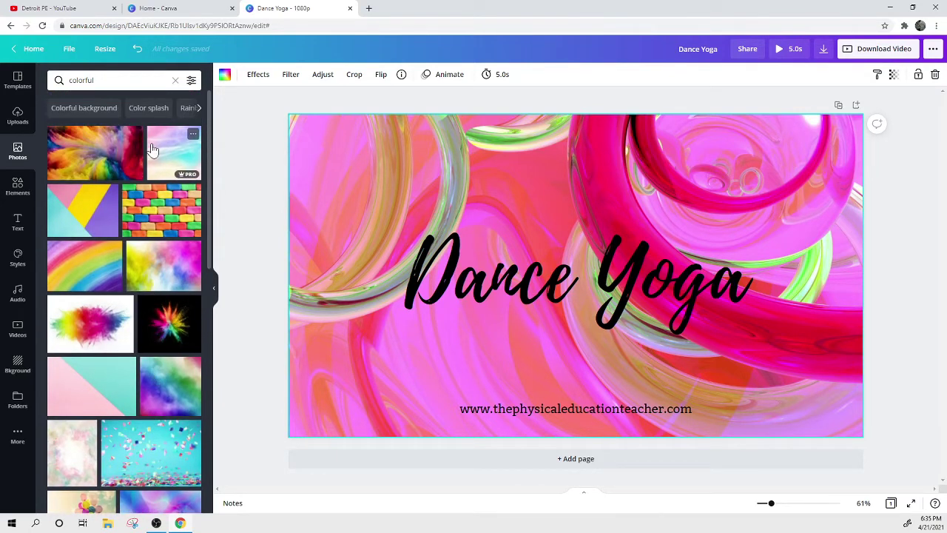
Step: Add the yellow, blue and magenta powder-cloud photo to the title page, enlarge it slightly, and make it the page background
{"action": "left_click", "coordinate": [166, 278]}
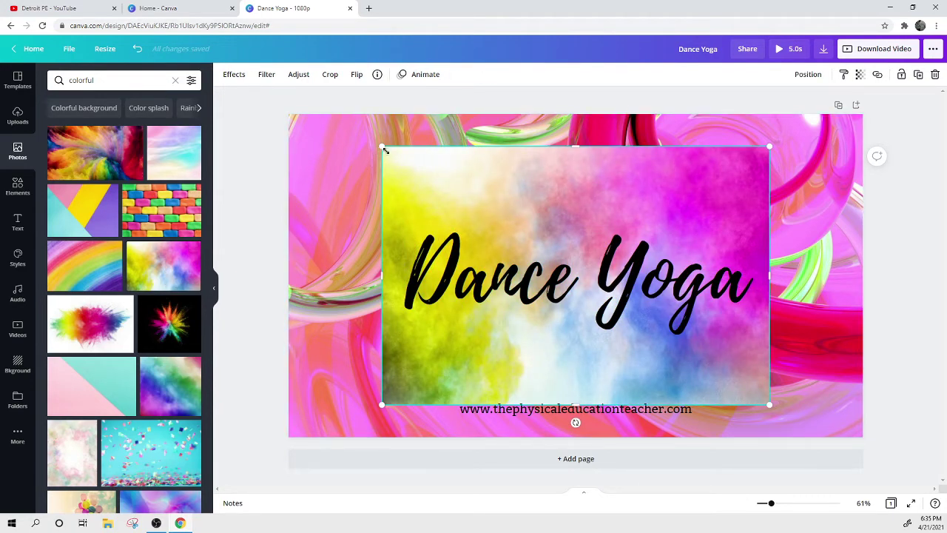
{"action": "left_click_drag", "start_coordinate": [381, 147], "coordinate": [344, 236]}
{"action": "right_click", "coordinate": [403, 190]}
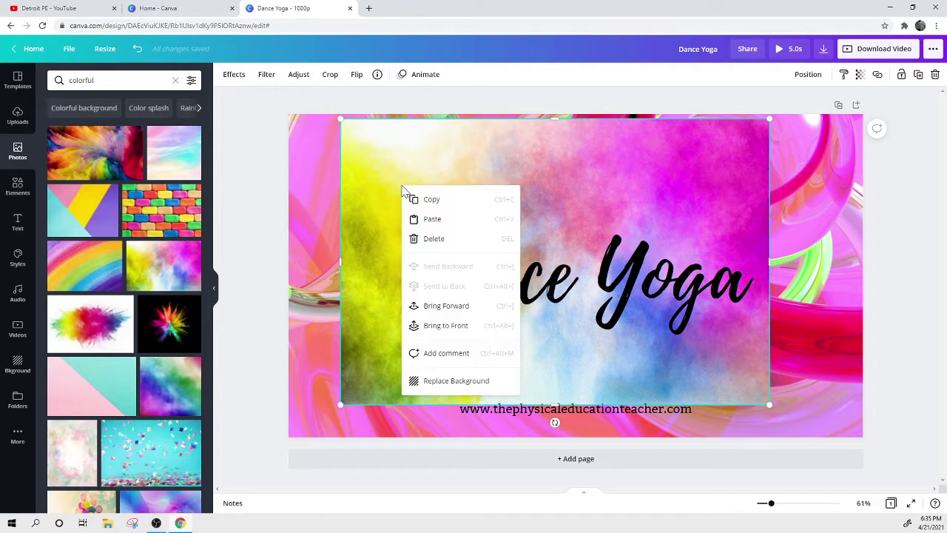
{"action": "left_click", "coordinate": [440, 381]}
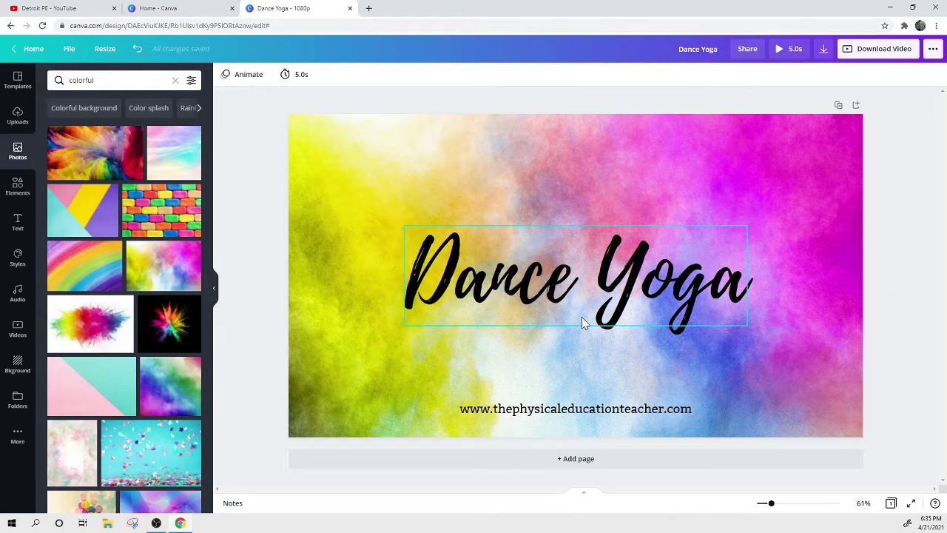
Step: Add a blank page after the title page, and duplicate the title page
{"action": "left_click", "coordinate": [605, 463]}
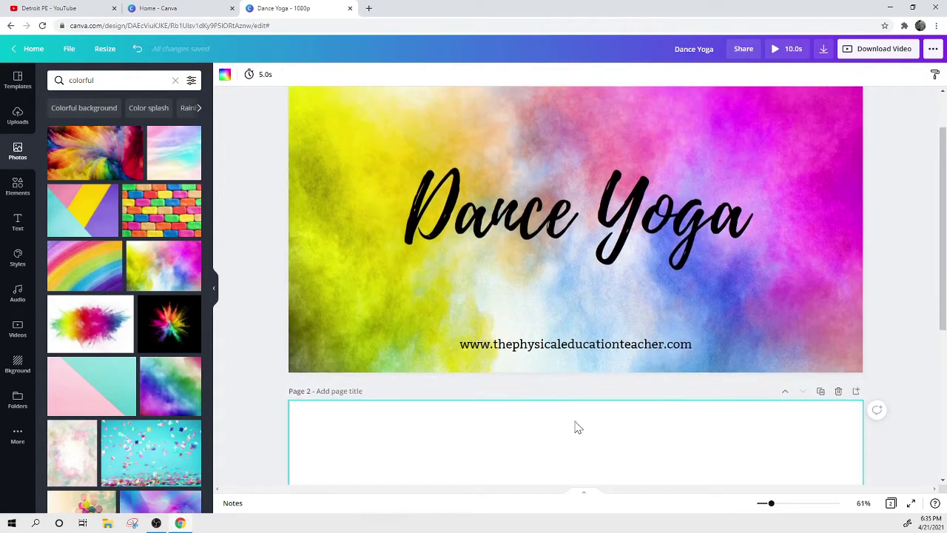
{"action": "scroll", "coordinate": [582, 411], "scroll_direction": "up", "scroll_amount": 2}
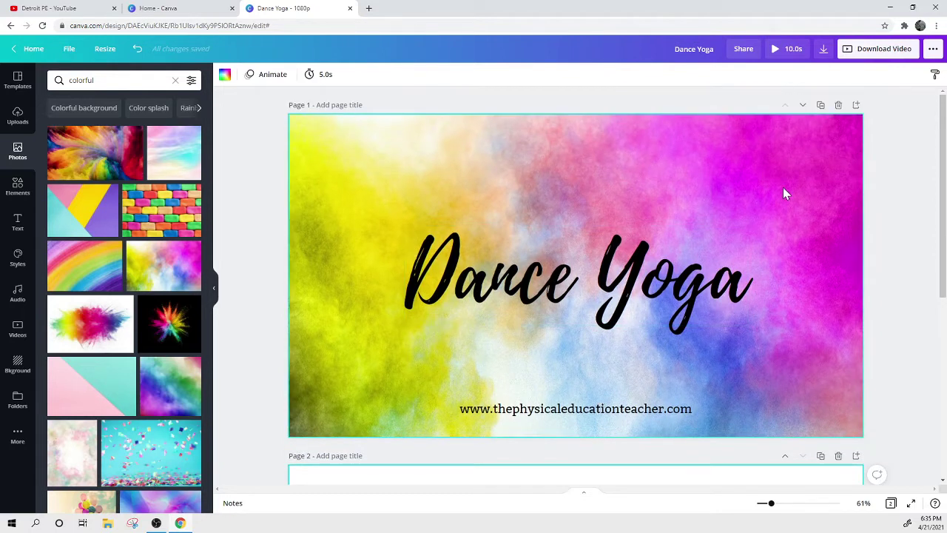
{"action": "left_click", "coordinate": [807, 170]}
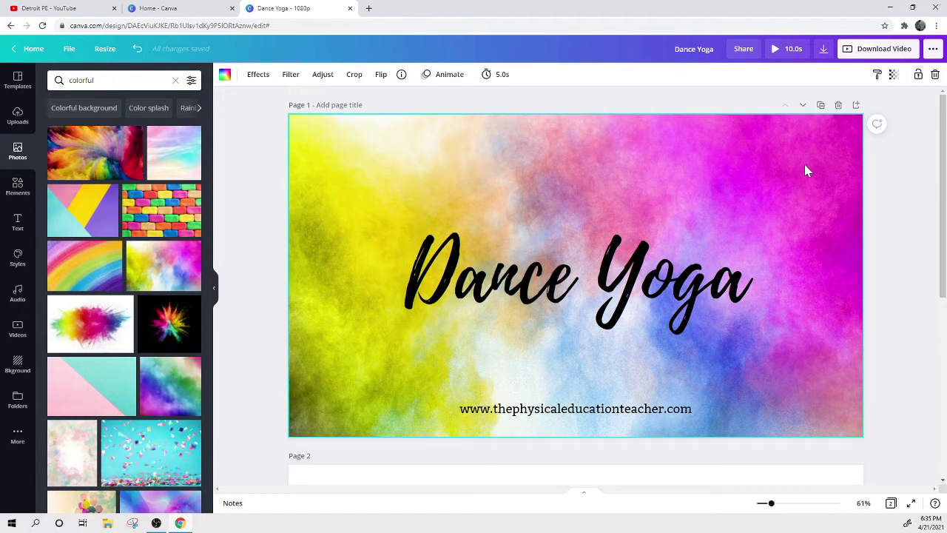
{"action": "left_click", "coordinate": [820, 106]}
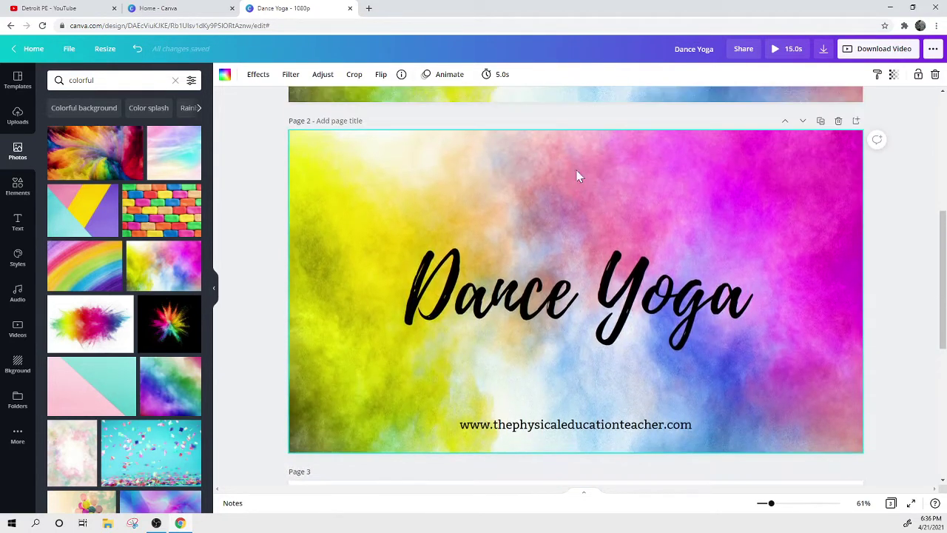
Step: Clear the duplicated title page by deleting its heading, website address and background photo
{"action": "left_click_drag", "start_coordinate": [577, 173], "coordinate": [607, 493]}
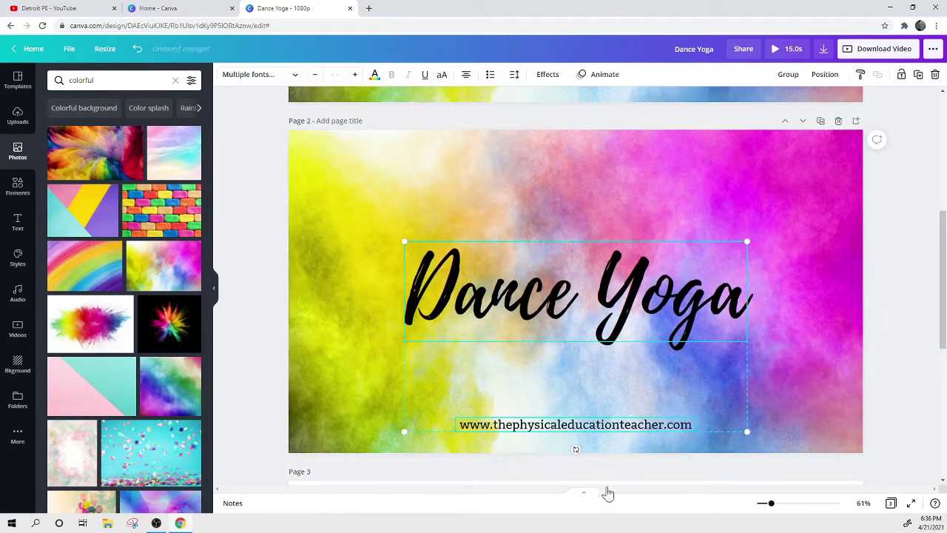
{"action": "key", "text": "Delete"}
{"action": "right_click", "coordinate": [608, 412]}
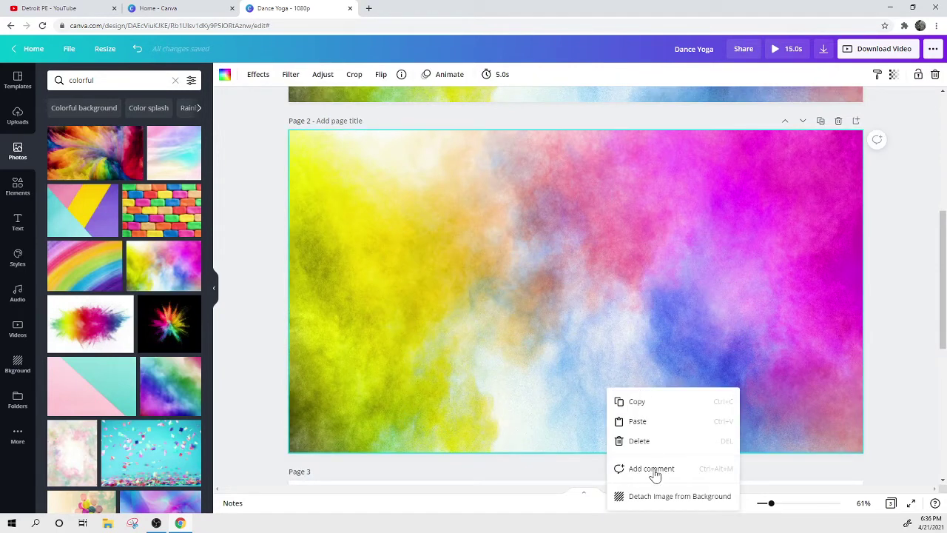
{"action": "left_click", "coordinate": [641, 441]}
Step: Replace page 1's powder-cloud background with the recently used pink swirl background
{"action": "scroll", "coordinate": [649, 374], "scroll_direction": "up", "scroll_amount": 5}
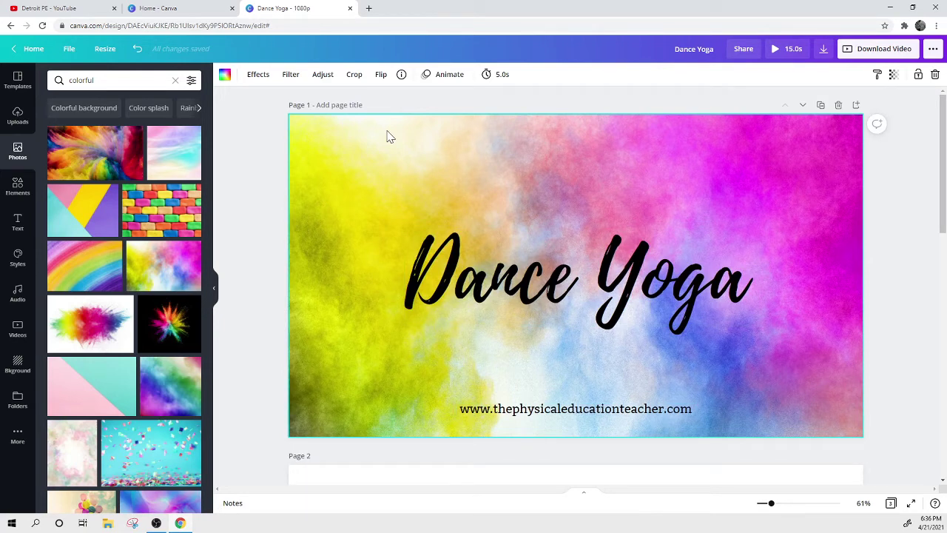
{"action": "key", "text": "Delete"}
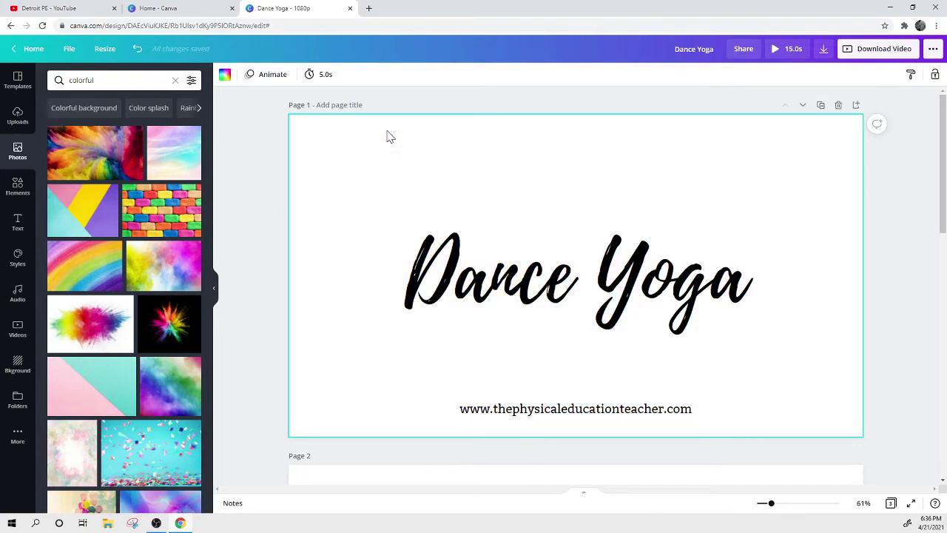
{"action": "left_click", "coordinate": [22, 372]}
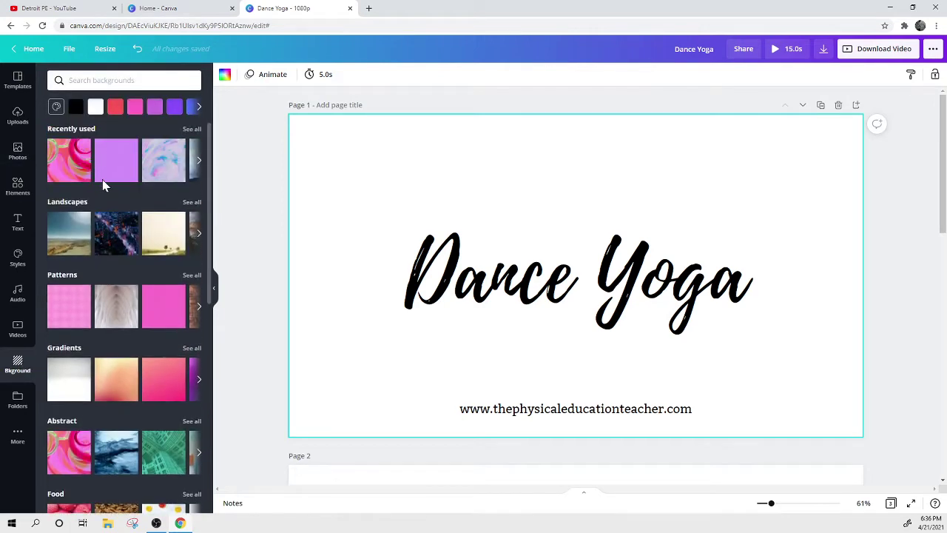
{"action": "left_click", "coordinate": [86, 169]}
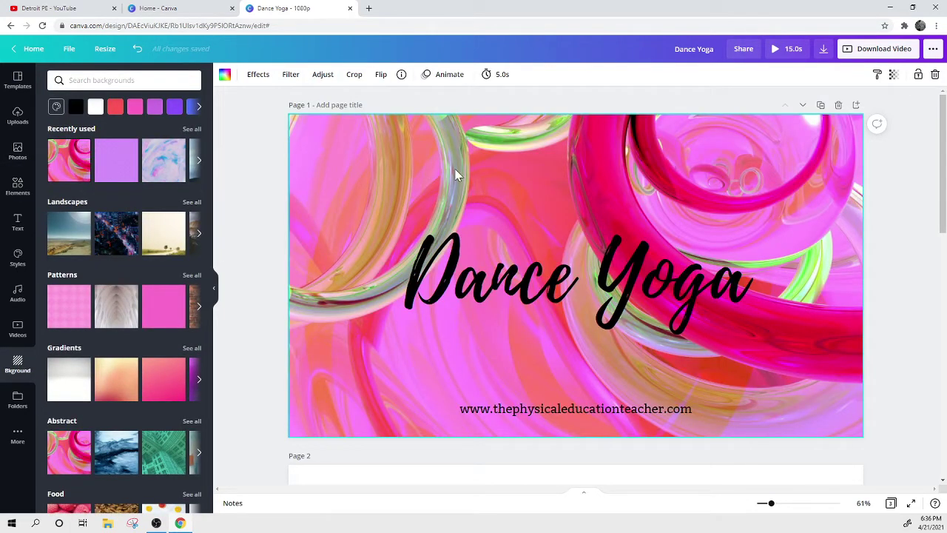
{"action": "right_click", "coordinate": [422, 155]}
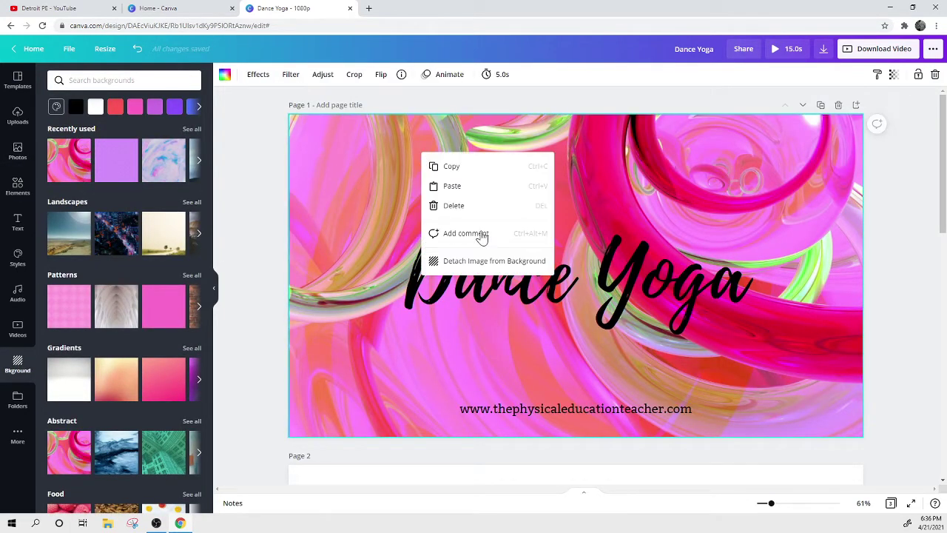
{"action": "left_click", "coordinate": [797, 152]}
{"action": "scroll", "coordinate": [796, 151], "scroll_direction": "down", "scroll_amount": 3}
{"action": "scroll", "coordinate": [796, 151], "scroll_direction": "up", "scroll_amount": 3}
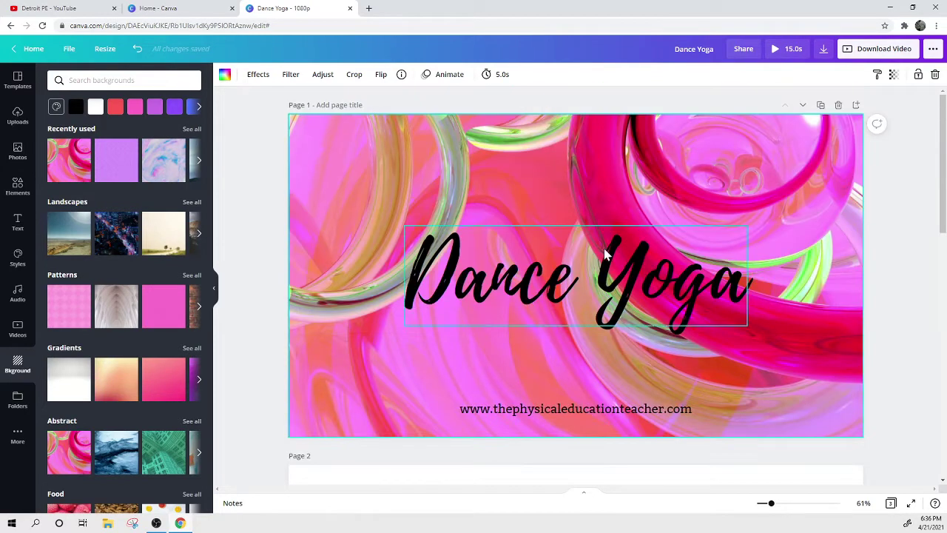
Step: Recolor the "Dance Yoga" heading with the Detroit PE palette's white and move it slightly up, keeping it horizontally centered
{"action": "left_click", "coordinate": [703, 296]}
{"action": "left_click", "coordinate": [374, 74]}
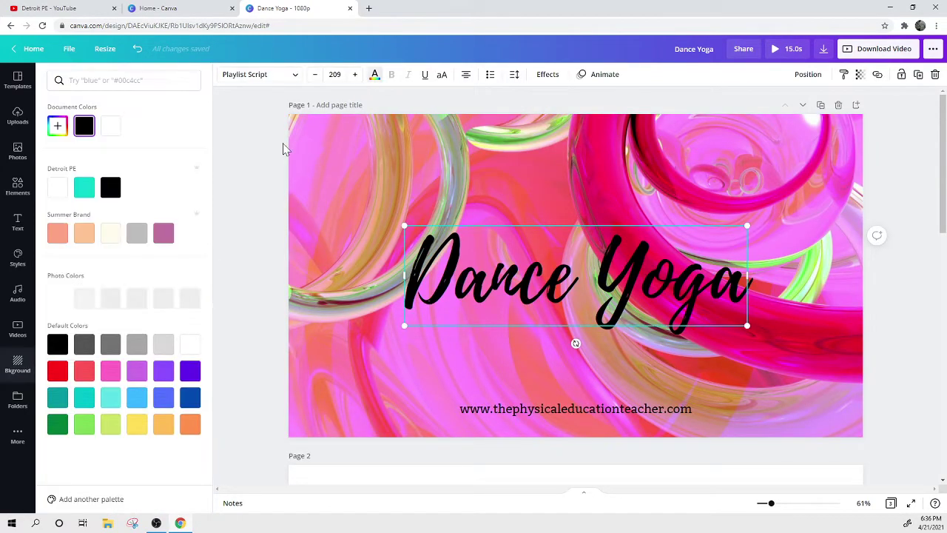
{"action": "left_click", "coordinate": [60, 189]}
{"action": "left_click_drag", "start_coordinate": [575, 337], "coordinate": [544, 287]}
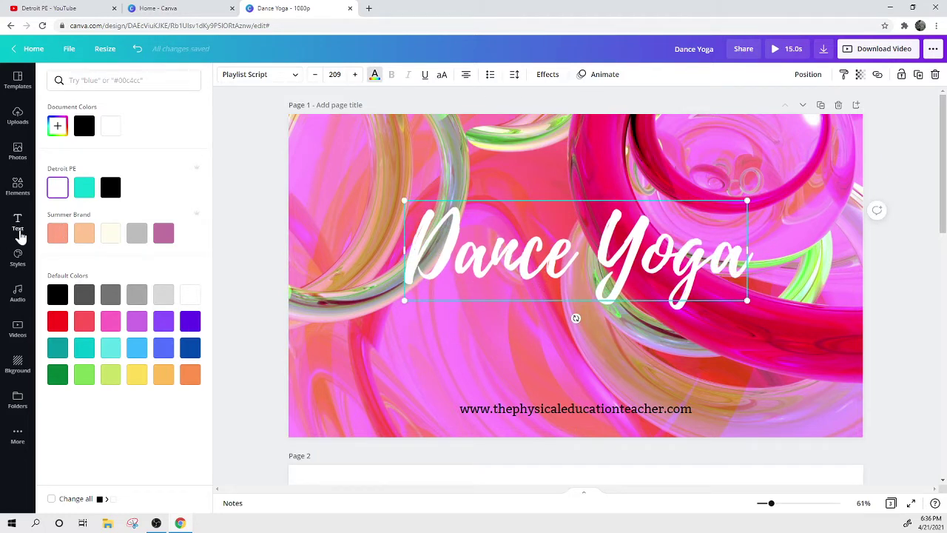
Step: Add the recently used cross-legged yoga figure with raised arms to page 1, shrunk and placed in the page's lower-right corner
{"action": "left_click", "coordinate": [20, 184]}
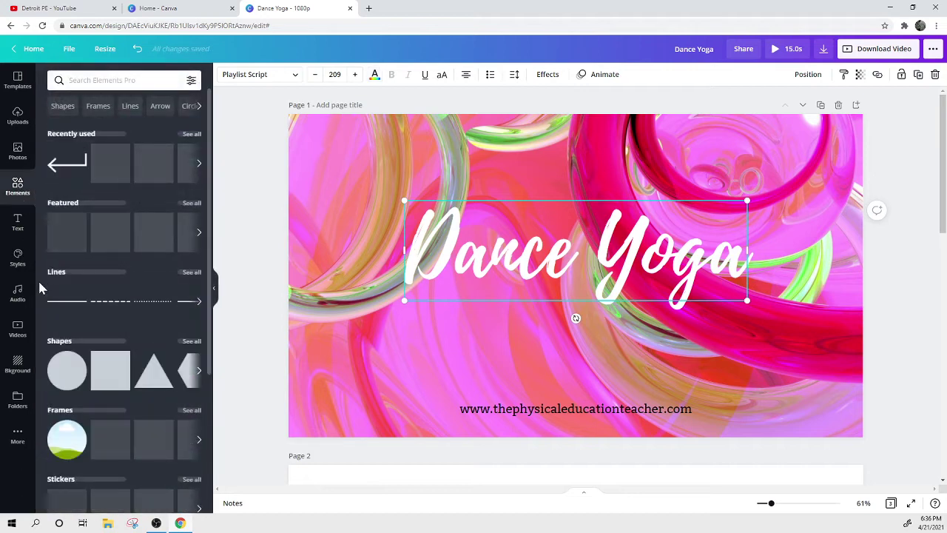
{"action": "left_click", "coordinate": [198, 167]}
{"action": "left_click", "coordinate": [198, 166]}
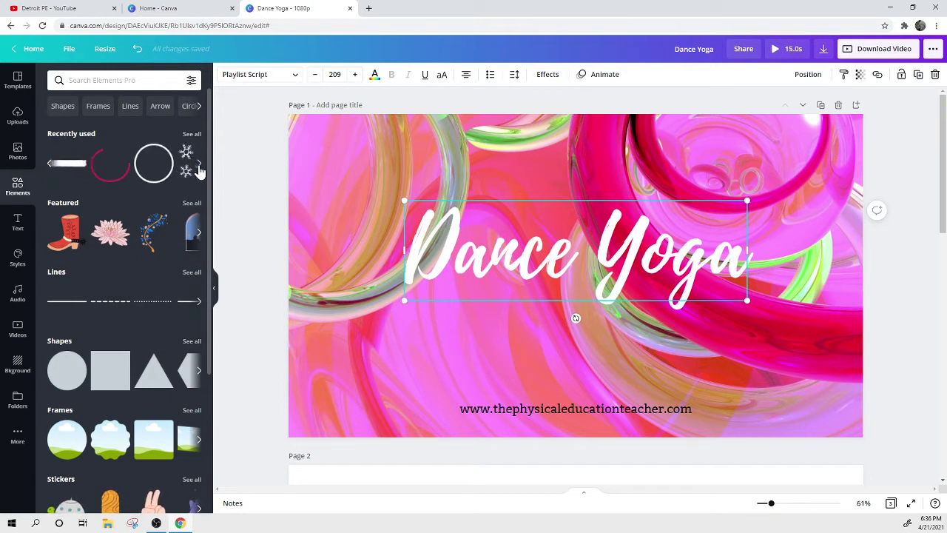
{"action": "left_click", "coordinate": [192, 134]}
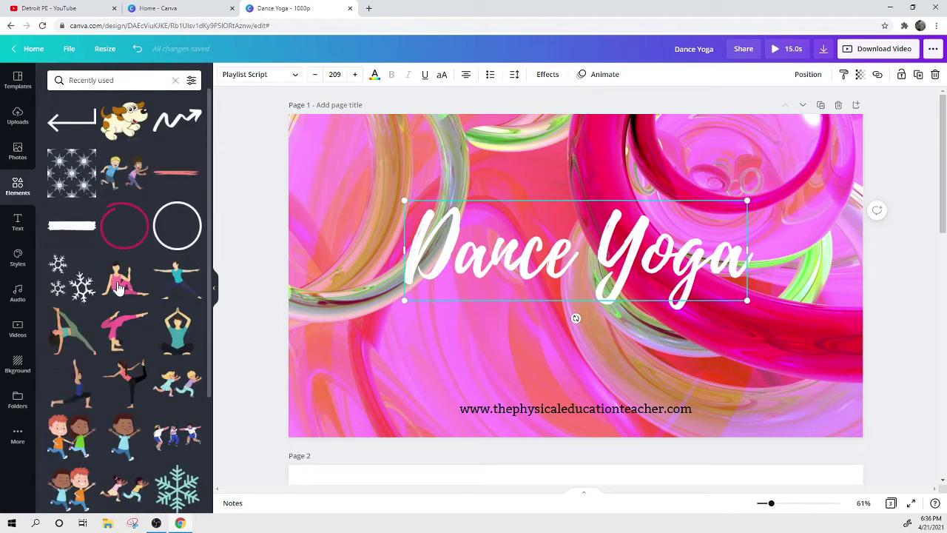
{"action": "left_click", "coordinate": [177, 331]}
{"action": "left_click_drag", "start_coordinate": [574, 311], "coordinate": [800, 381]}
{"action": "left_click_drag", "start_coordinate": [846, 325], "coordinate": [830, 330]}
{"action": "left_click_drag", "start_coordinate": [810, 381], "coordinate": [811, 364]}
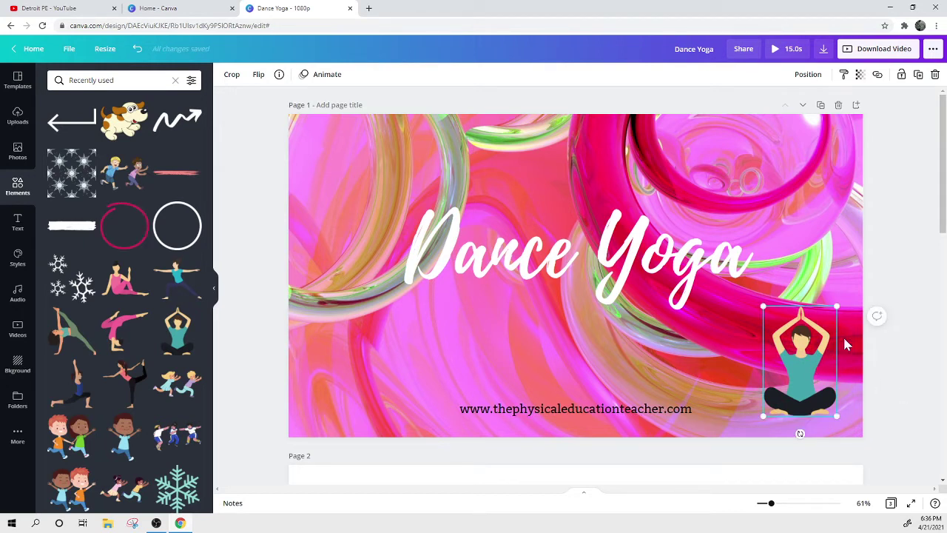
{"action": "left_click", "coordinate": [111, 316]}
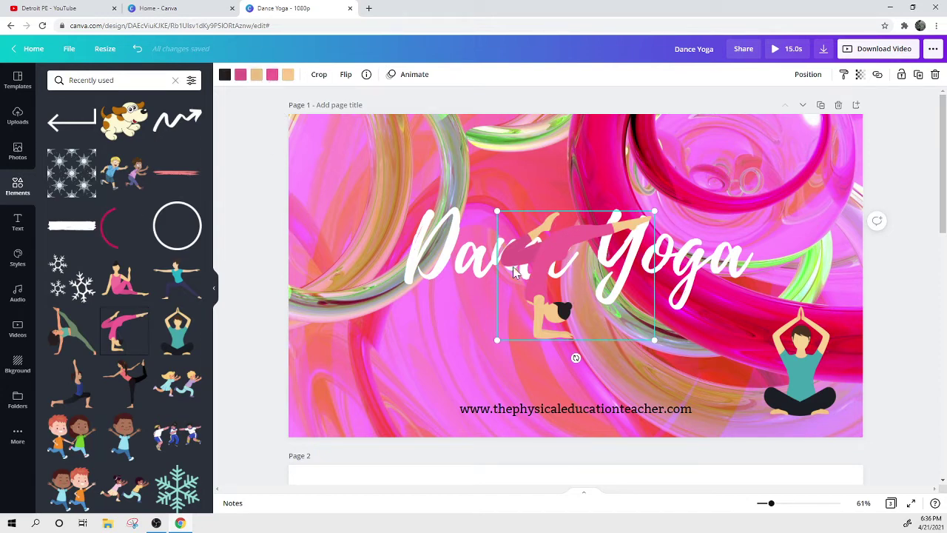
{"action": "key", "text": "Delete"}
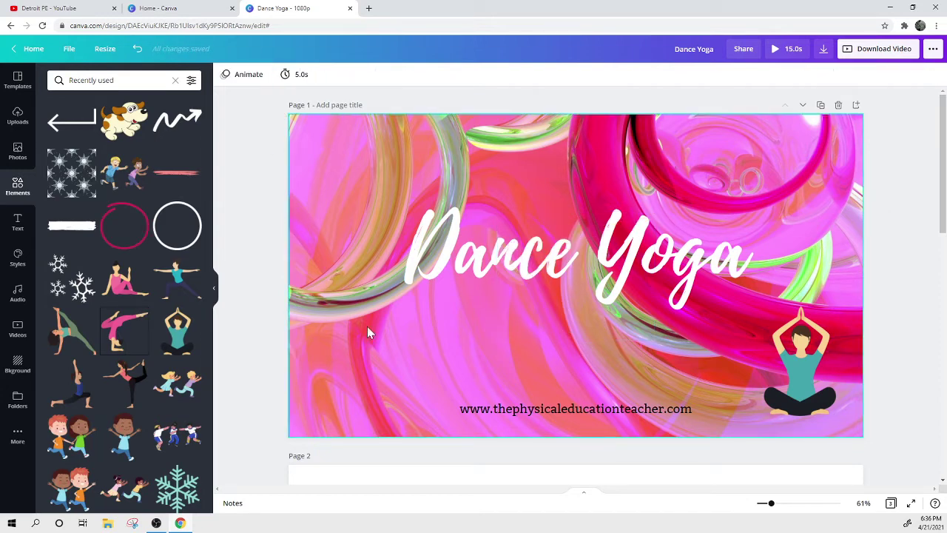
Step: Search the elements for "animated" and narrow the results to the suggested "Animated line" search
{"action": "left_click", "coordinate": [48, 80]}
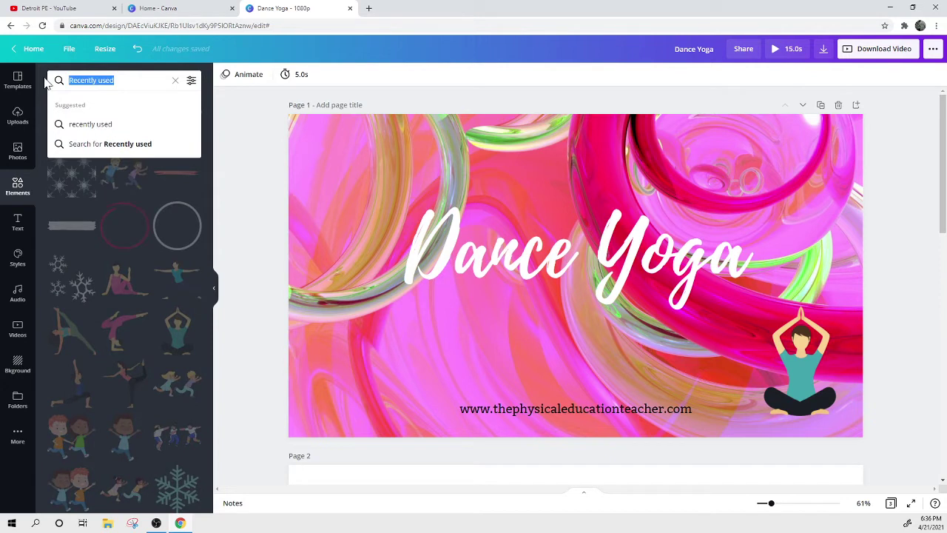
{"action": "type", "text": "anima"}
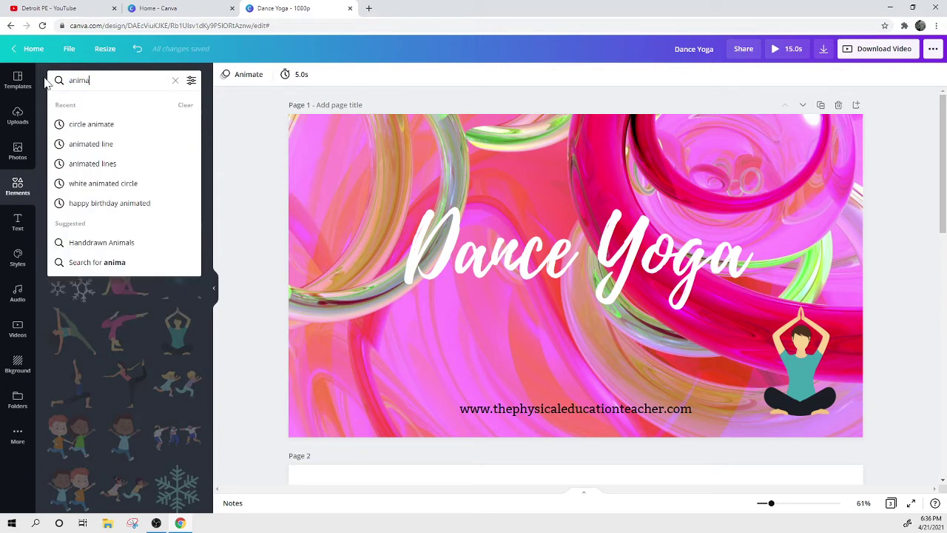
{"action": "type", "text": "ted"}
{"action": "key", "text": "Return"}
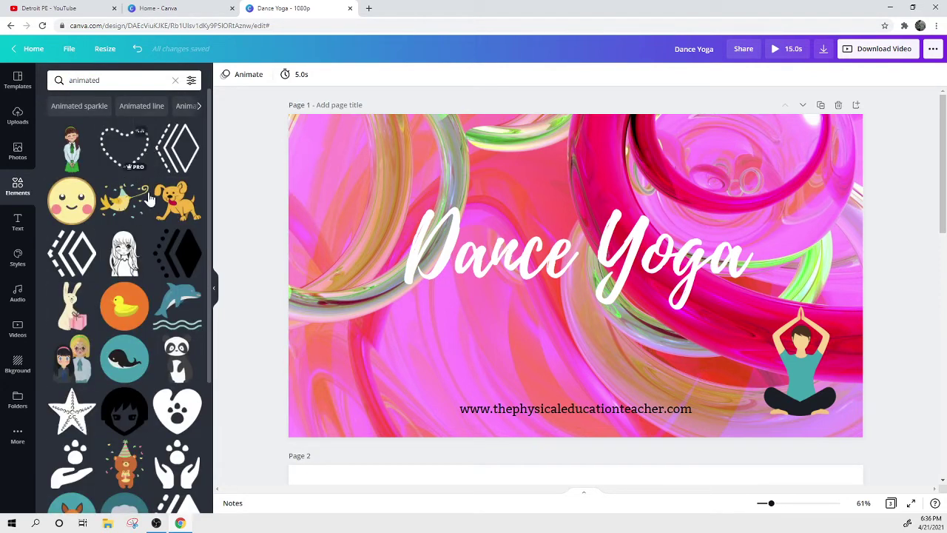
{"action": "left_click", "coordinate": [153, 108]}
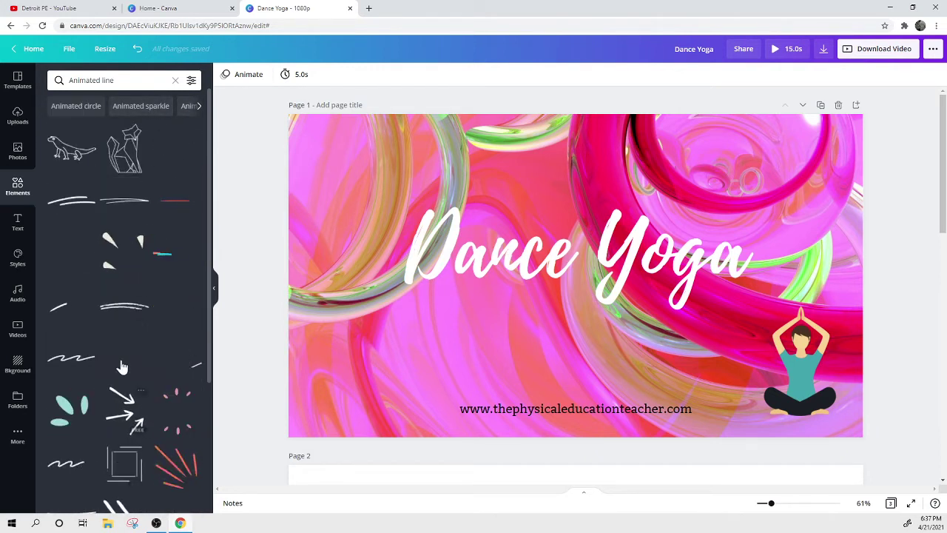
Step: Try the white animated double brush line on page 1, shrunk and placed as an underline beneath the "Dance Yoga" heading
{"action": "left_click", "coordinate": [118, 306]}
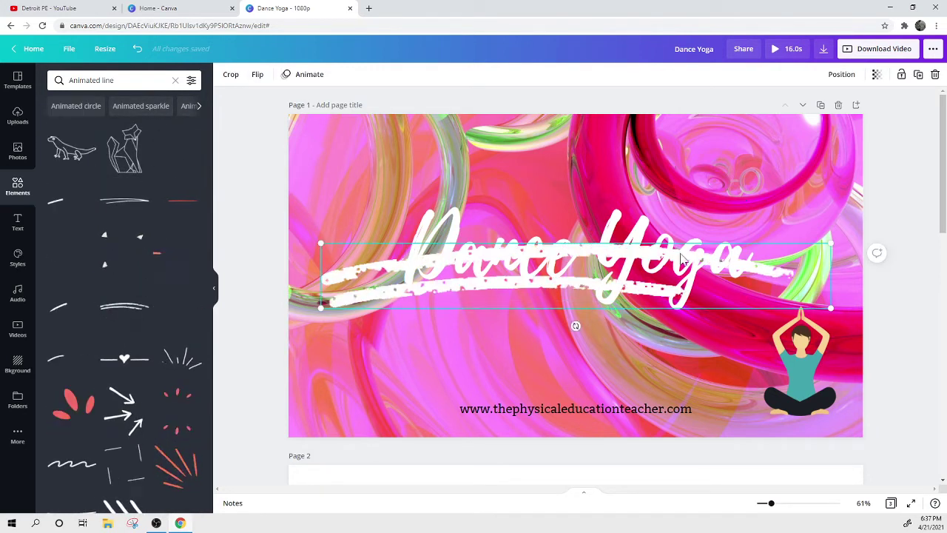
{"action": "mouse_move", "coordinate": [778, 274]}
{"action": "left_mouse_down"}
{"action": "mouse_move", "coordinate": [784, 311]}
{"action": "mouse_move", "coordinate": [634, 272]}
{"action": "left_mouse_up"}
{"action": "mouse_move", "coordinate": [484, 339]}
{"action": "left_mouse_down"}
{"action": "mouse_move", "coordinate": [602, 328]}
{"action": "mouse_move", "coordinate": [588, 329]}
{"action": "left_mouse_up"}
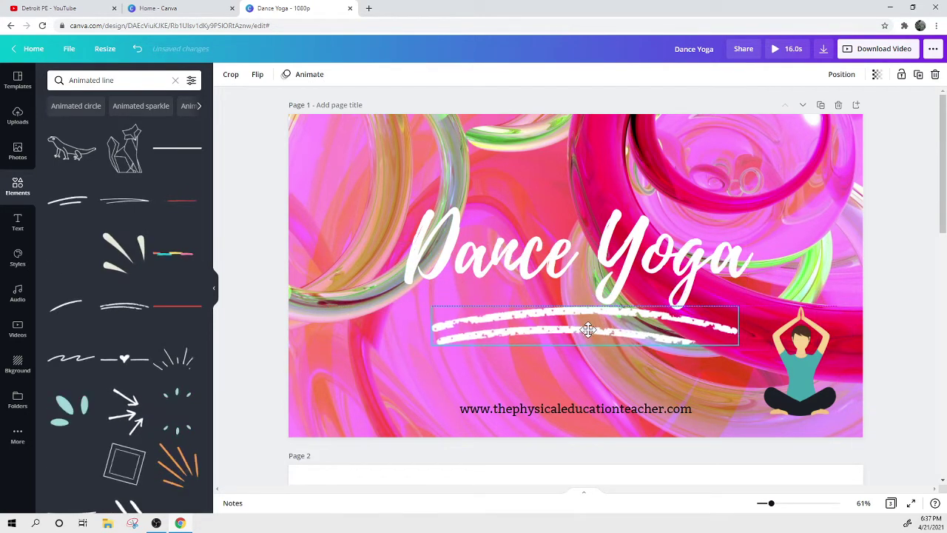
{"action": "left_click", "coordinate": [576, 186]}
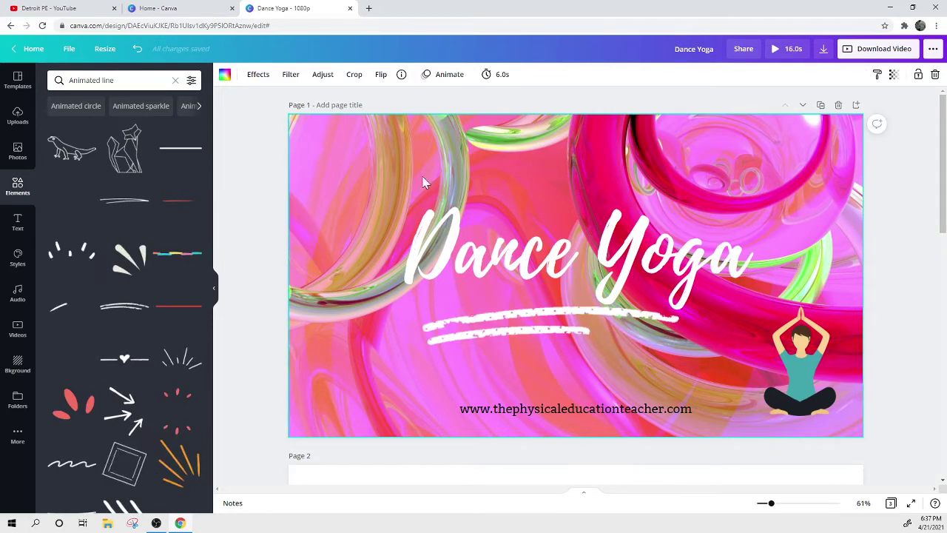
Step: Try a small white triple-chevron graphic above the start of the "Dance Yoga" heading, flipping it horizontally and back
{"action": "scroll", "coordinate": [343, 437], "scroll_direction": "down", "scroll_amount": 3}
{"action": "scroll", "coordinate": [116, 323], "scroll_direction": "down", "scroll_amount": 2}
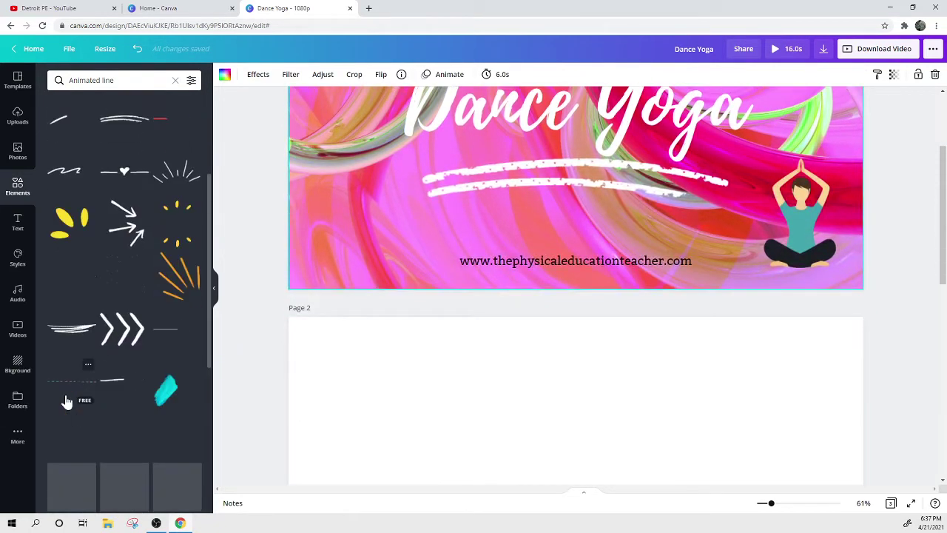
{"action": "left_click", "coordinate": [116, 323]}
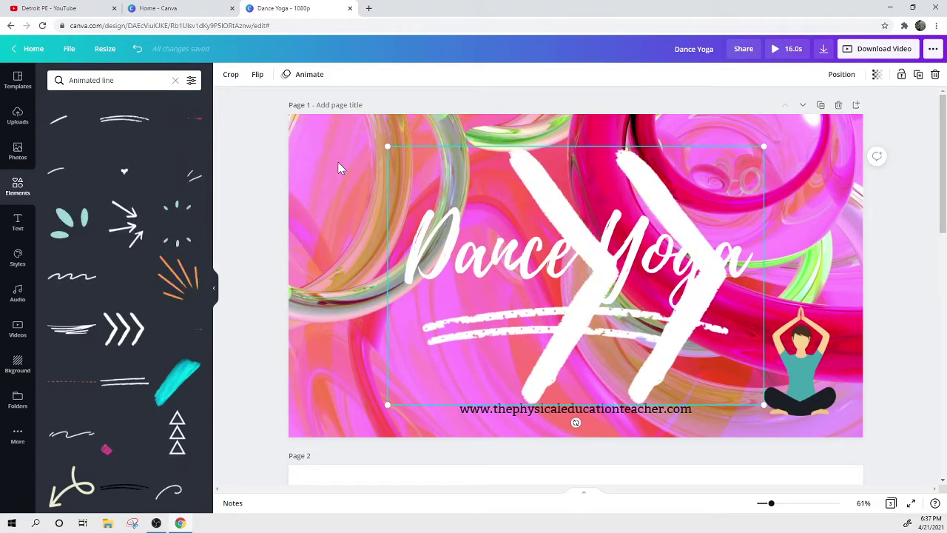
{"action": "left_click_drag", "start_coordinate": [382, 142], "coordinate": [640, 318]}
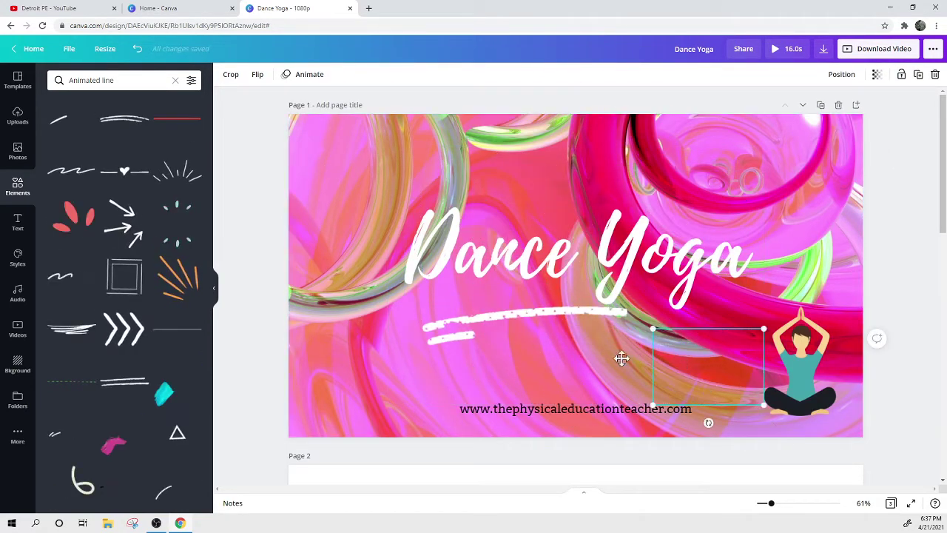
{"action": "left_click_drag", "start_coordinate": [621, 359], "coordinate": [418, 196]}
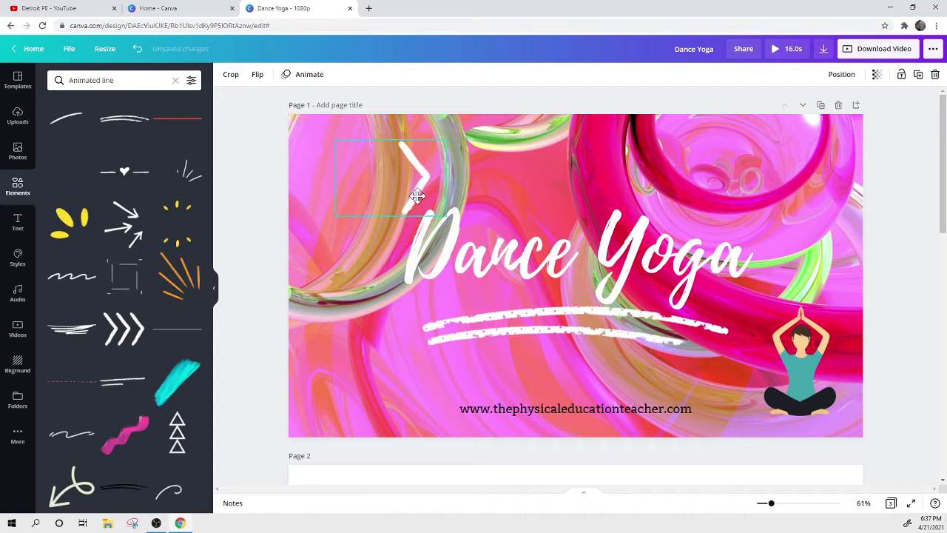
{"action": "left_click", "coordinate": [259, 75]}
{"action": "left_click", "coordinate": [271, 100]}
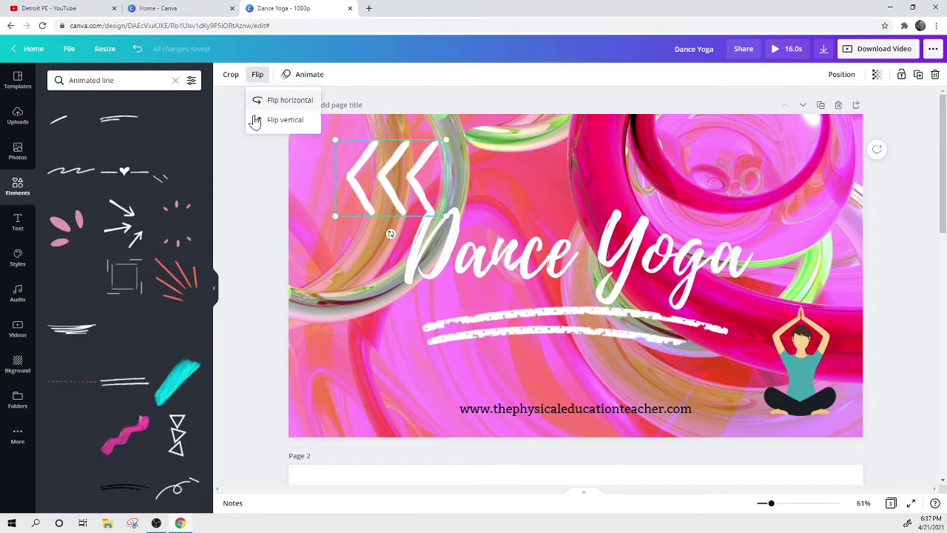
{"action": "left_click", "coordinate": [271, 100]}
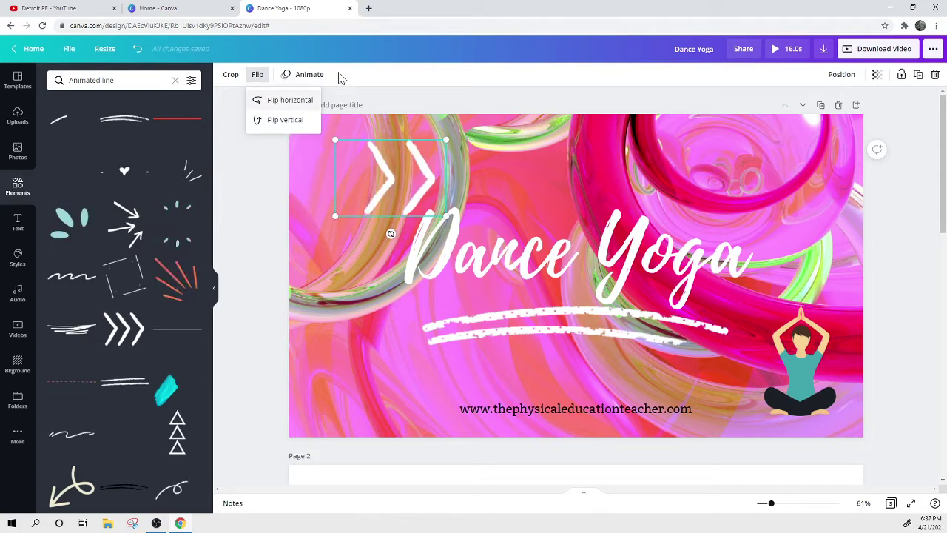
Step: Delete the triple-chevron graphic and the double underline from page 1
{"action": "left_click", "coordinate": [457, 181]}
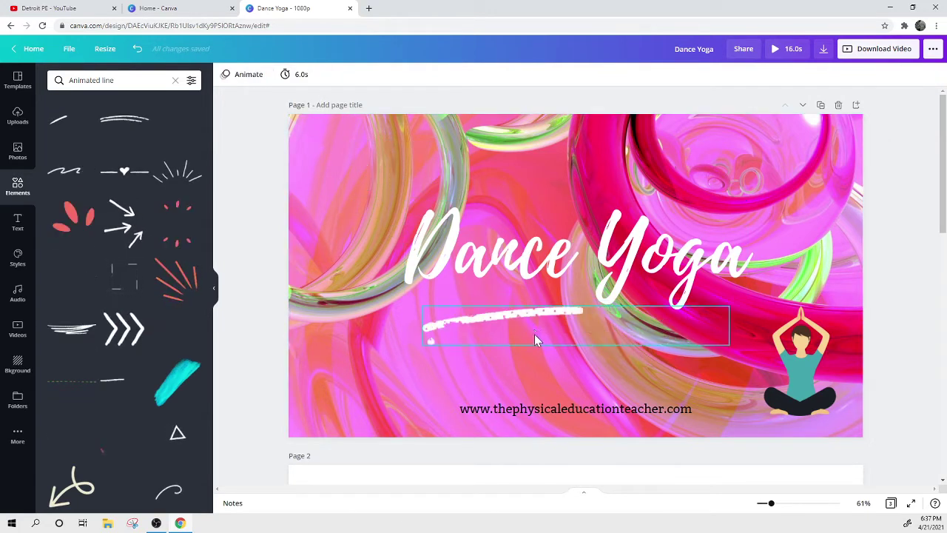
{"action": "left_click", "coordinate": [271, 178]}
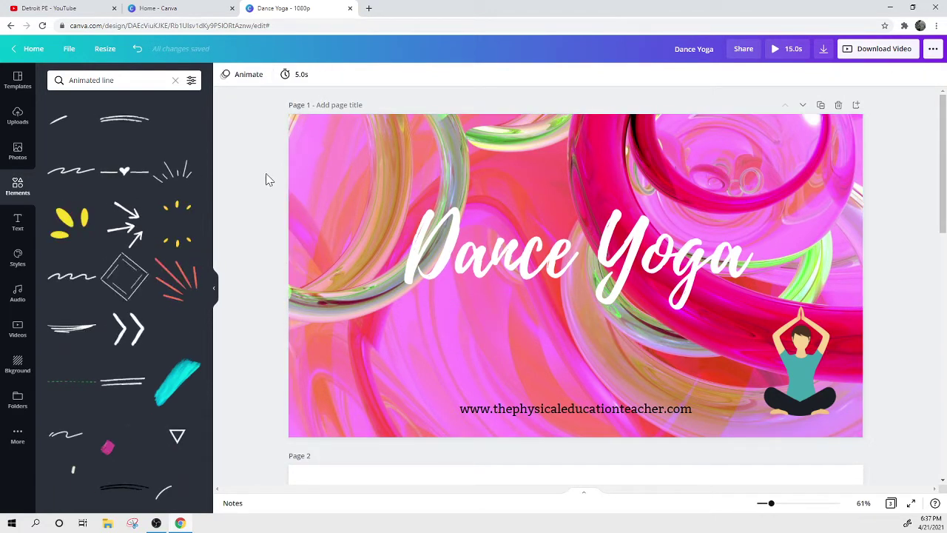
Step: Apply the Block page animation to page 1 and set the page's timing to 8 seconds
{"action": "left_click", "coordinate": [411, 180]}
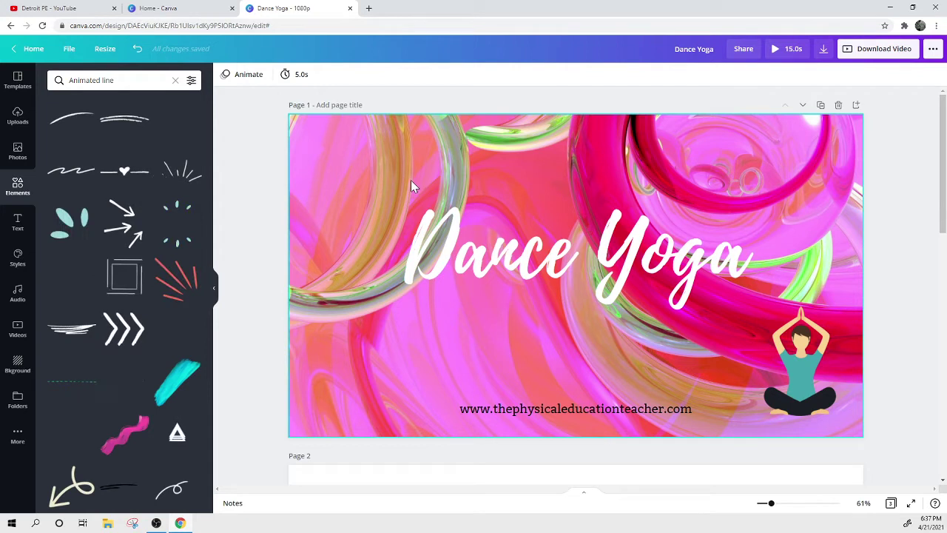
{"action": "left_click", "coordinate": [233, 76]}
{"action": "left_click", "coordinate": [126, 120]}
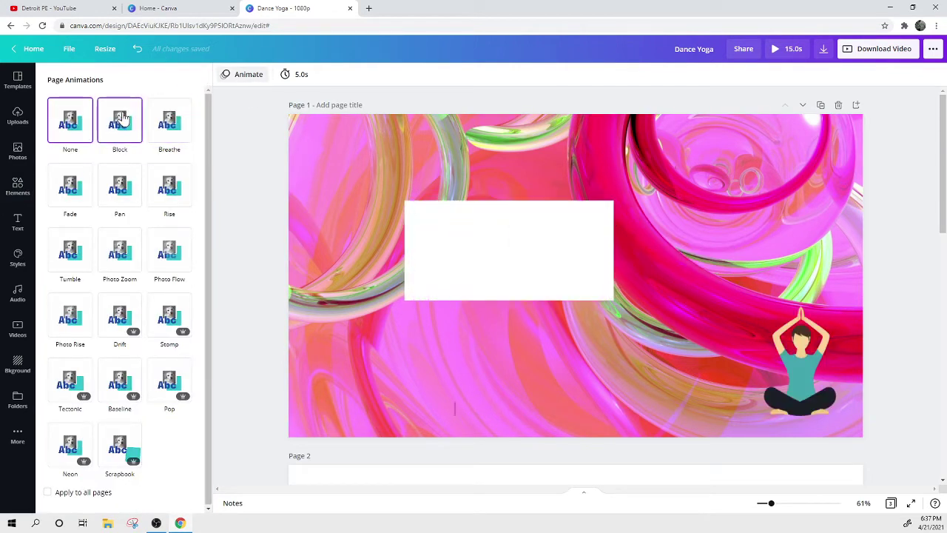
{"action": "left_click", "coordinate": [288, 74]}
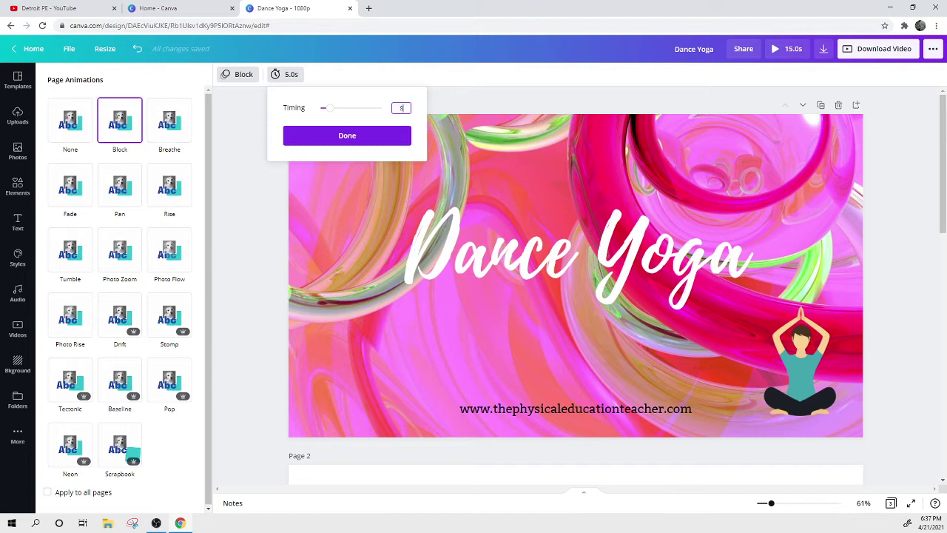
{"action": "left_click", "coordinate": [347, 135]}
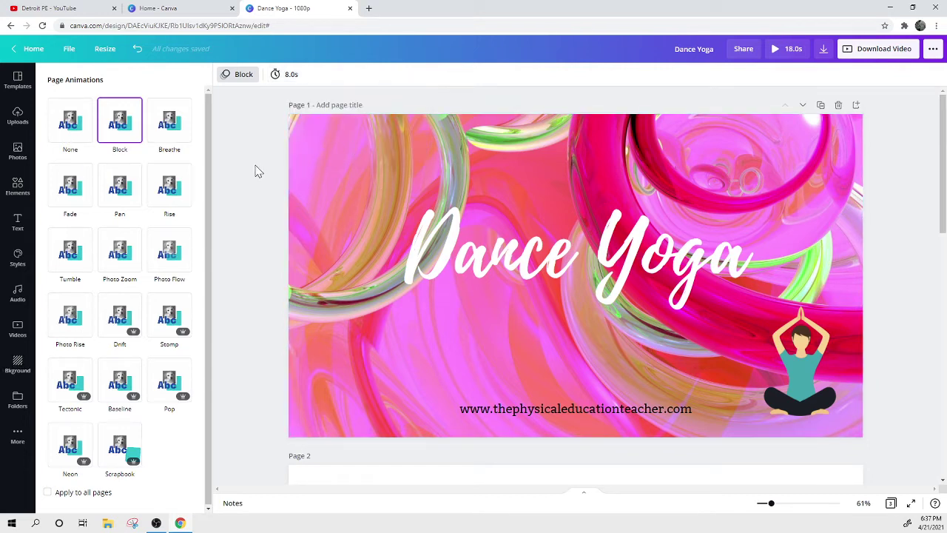
{"action": "left_click", "coordinate": [255, 168]}
Step: Fill page 2's blank background with the bright pink from the default colors to match the title page
{"action": "scroll", "coordinate": [255, 173], "scroll_direction": "down", "scroll_amount": 5}
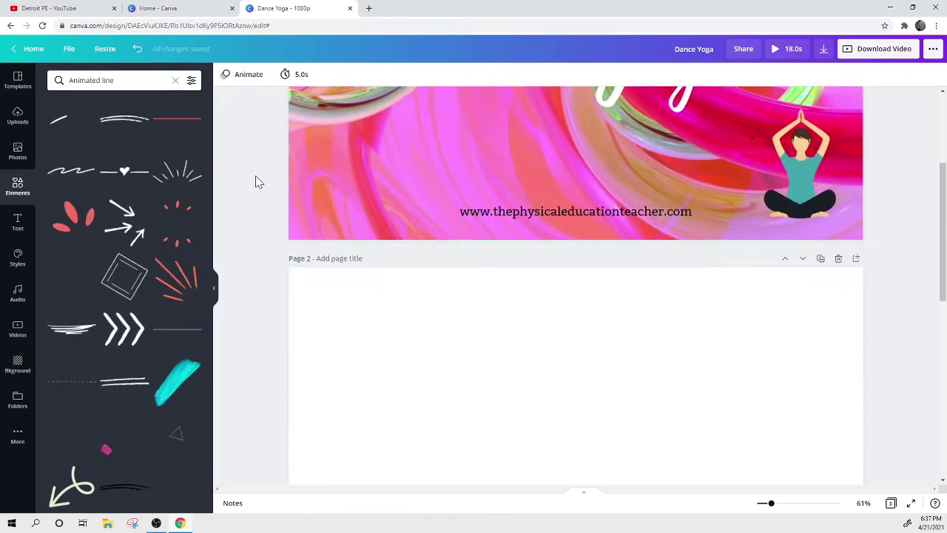
{"action": "scroll", "coordinate": [441, 405], "scroll_direction": "down", "scroll_amount": 4}
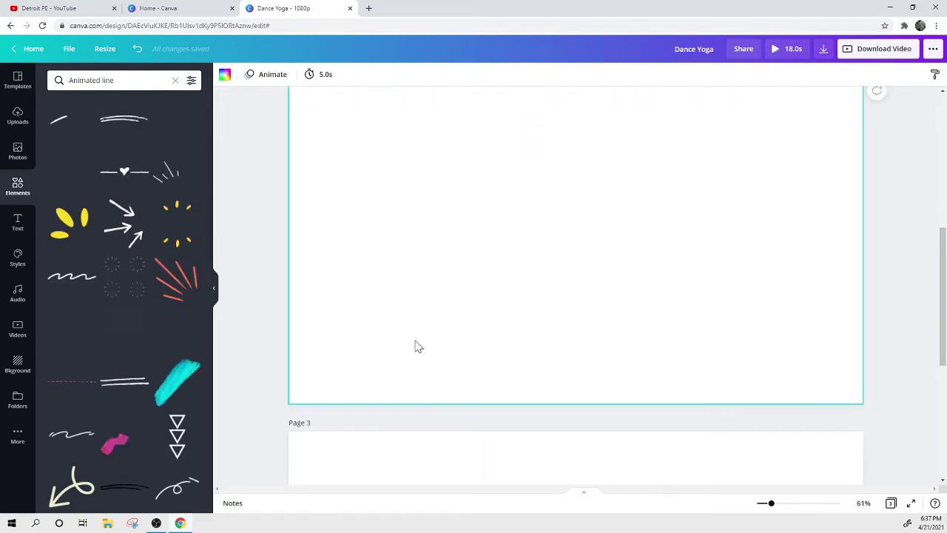
{"action": "left_click", "coordinate": [225, 75]}
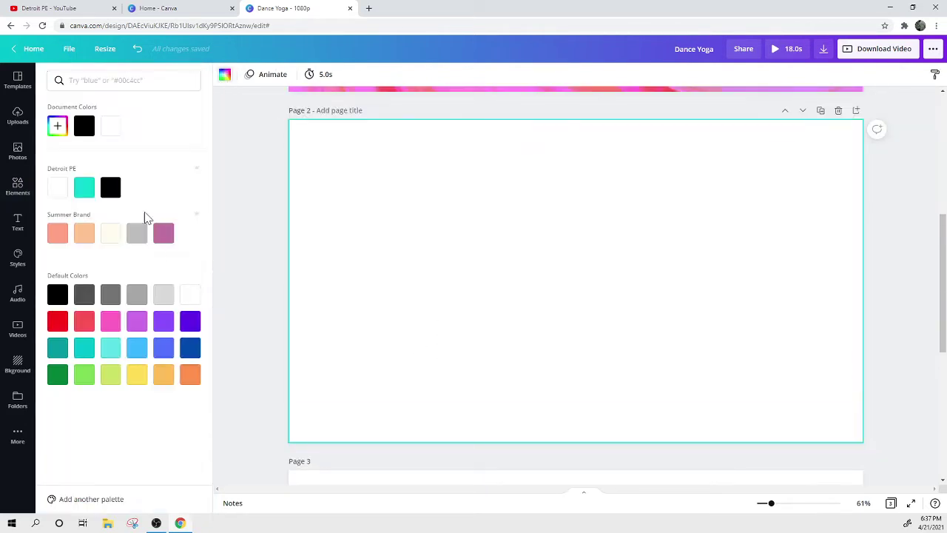
{"action": "left_click", "coordinate": [112, 323]}
{"action": "scroll", "coordinate": [380, 321], "scroll_direction": "up", "scroll_amount": 7}
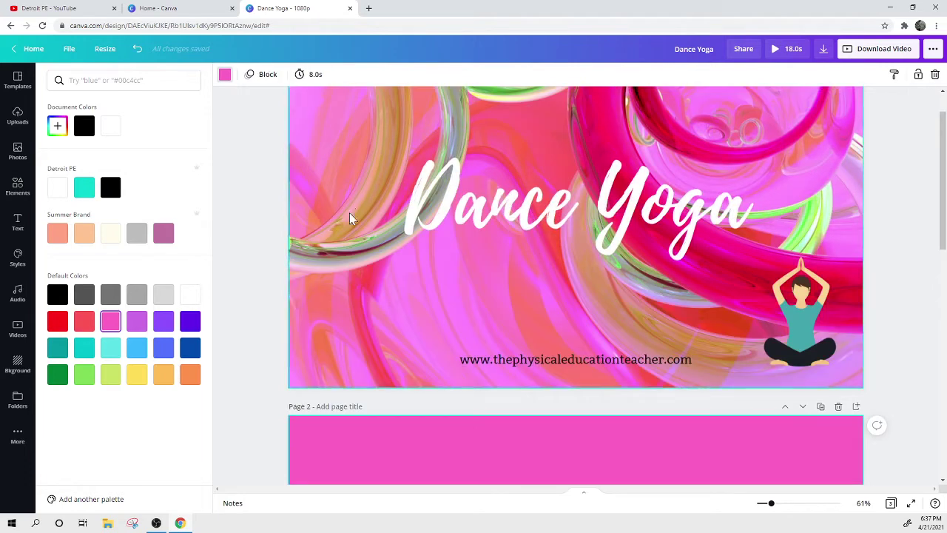
{"action": "scroll", "coordinate": [349, 212], "scroll_direction": "down", "scroll_amount": 5}
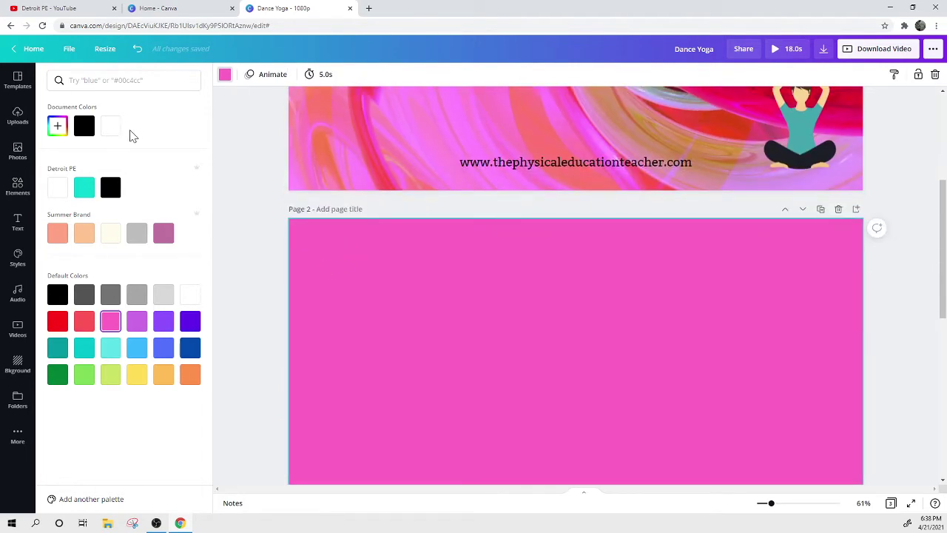
Step: Add the pink neon "love you" font combination to page 2
{"action": "left_click", "coordinate": [18, 186]}
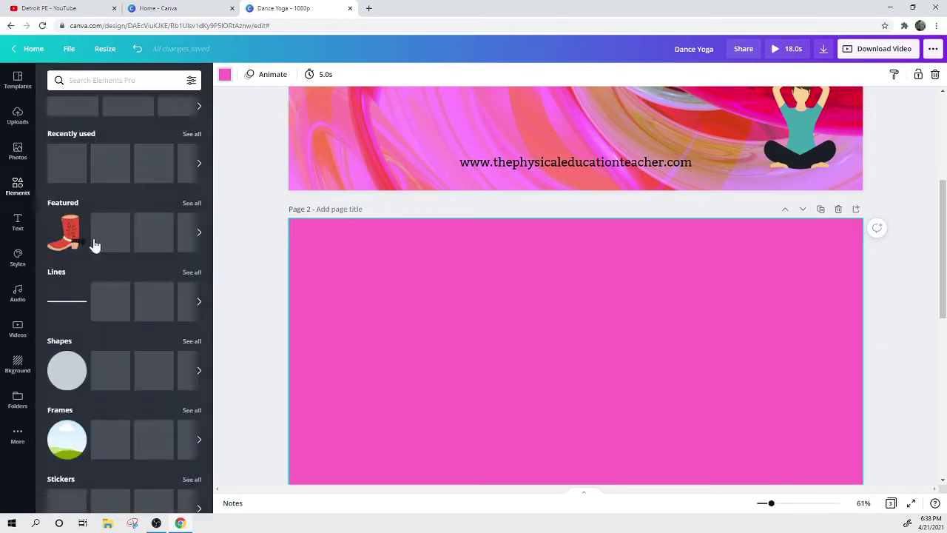
{"action": "left_click", "coordinate": [18, 222]}
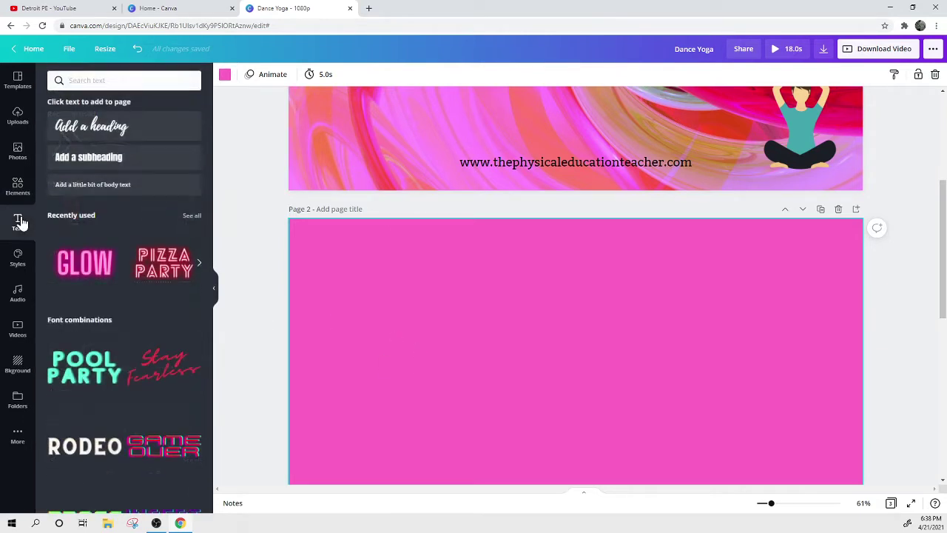
{"action": "scroll", "coordinate": [141, 322], "scroll_direction": "down", "scroll_amount": 7}
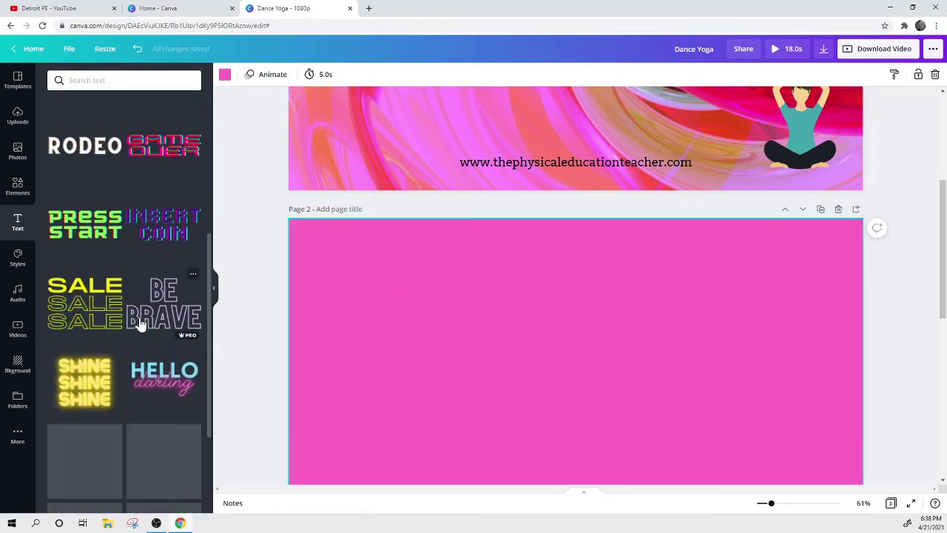
{"action": "scroll", "coordinate": [138, 320], "scroll_direction": "down", "scroll_amount": 5}
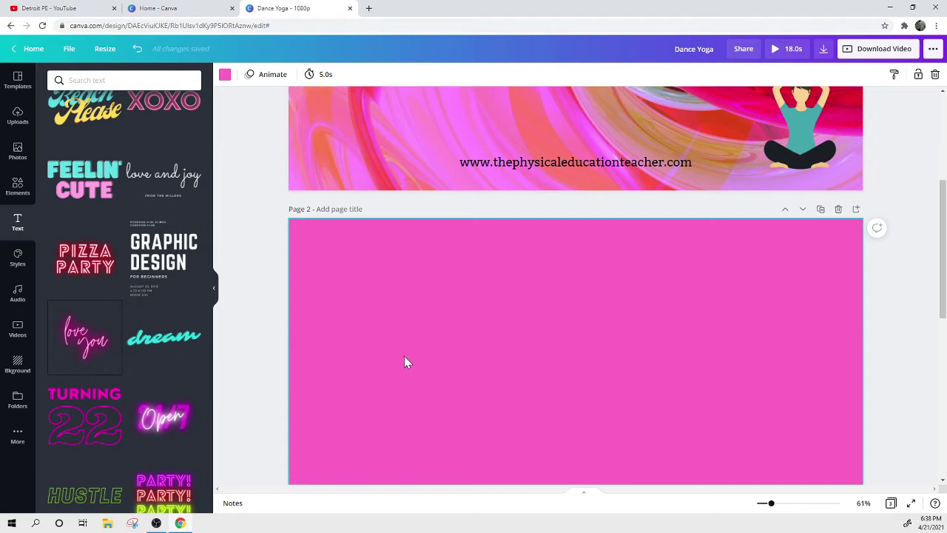
{"action": "scroll", "coordinate": [406, 362], "scroll_direction": "up", "scroll_amount": 2}
{"action": "scroll", "coordinate": [470, 309], "scroll_direction": "down", "scroll_amount": 4}
{"action": "scroll", "coordinate": [465, 309], "scroll_direction": "up", "scroll_amount": 4}
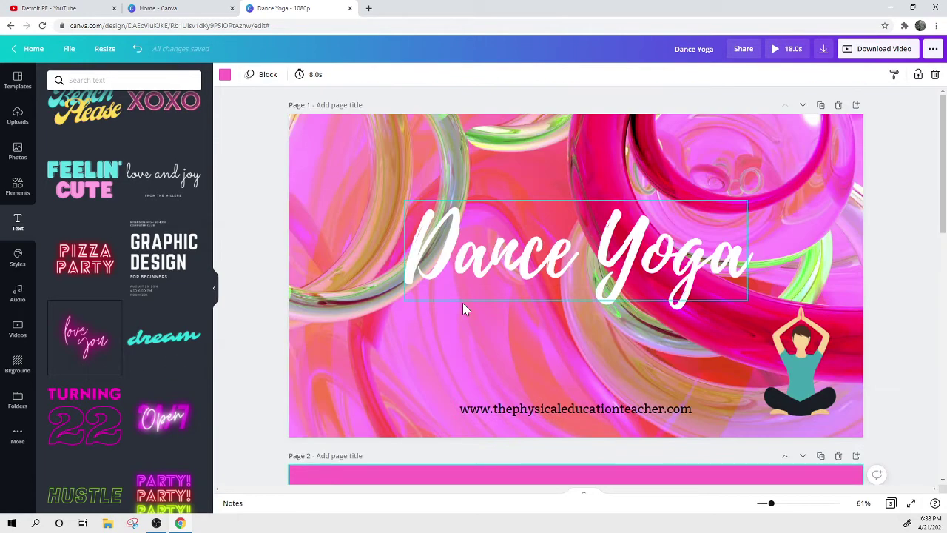
{"action": "scroll", "coordinate": [651, 377], "scroll_direction": "down", "scroll_amount": 4}
{"action": "scroll", "coordinate": [651, 377], "scroll_direction": "down", "scroll_amount": 4}
{"action": "scroll", "coordinate": [649, 376], "scroll_direction": "up", "scroll_amount": 5}
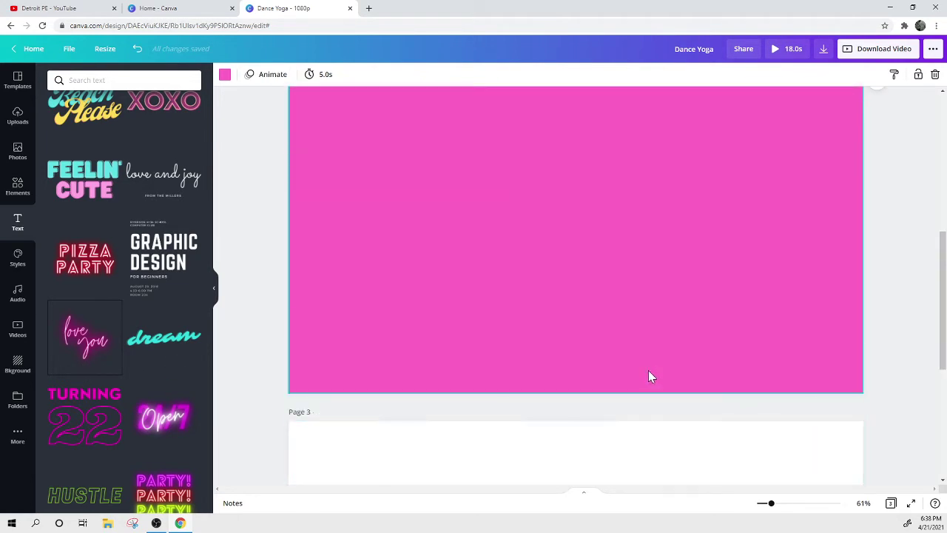
{"action": "scroll", "coordinate": [372, 363], "scroll_direction": "down", "scroll_amount": 1}
{"action": "scroll", "coordinate": [372, 362], "scroll_direction": "down", "scroll_amount": 1}
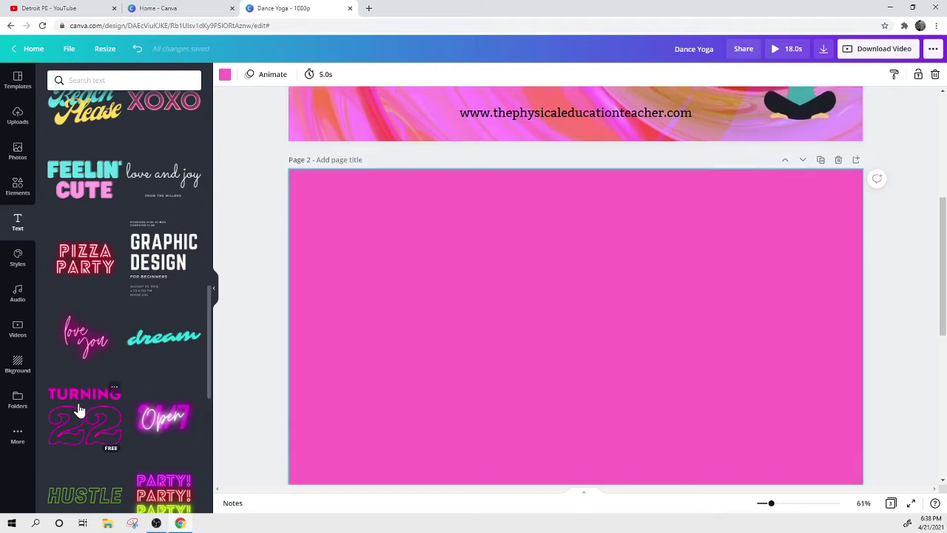
{"action": "left_click", "coordinate": [78, 345]}
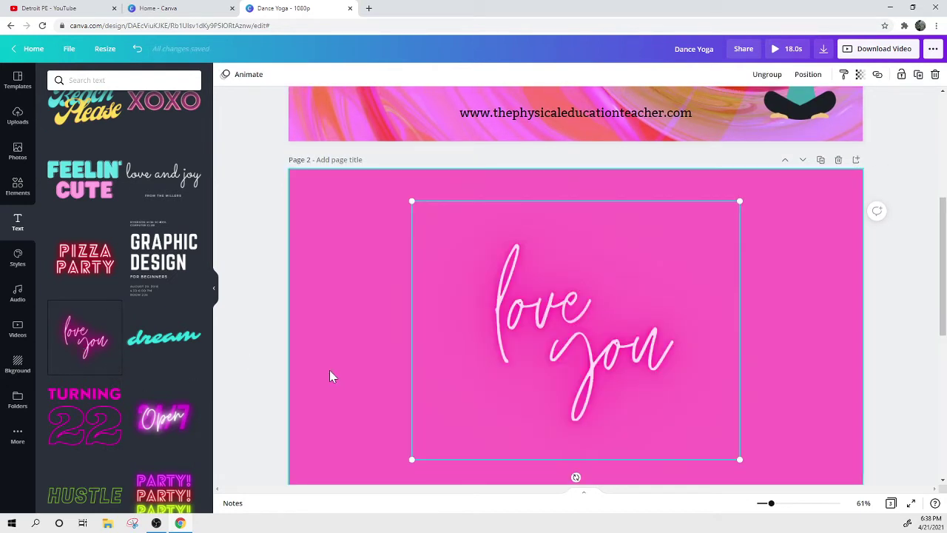
Step: Try rewording the neon "love you" text on page 2 to "How to" and "play"
{"action": "left_click", "coordinate": [621, 360]}
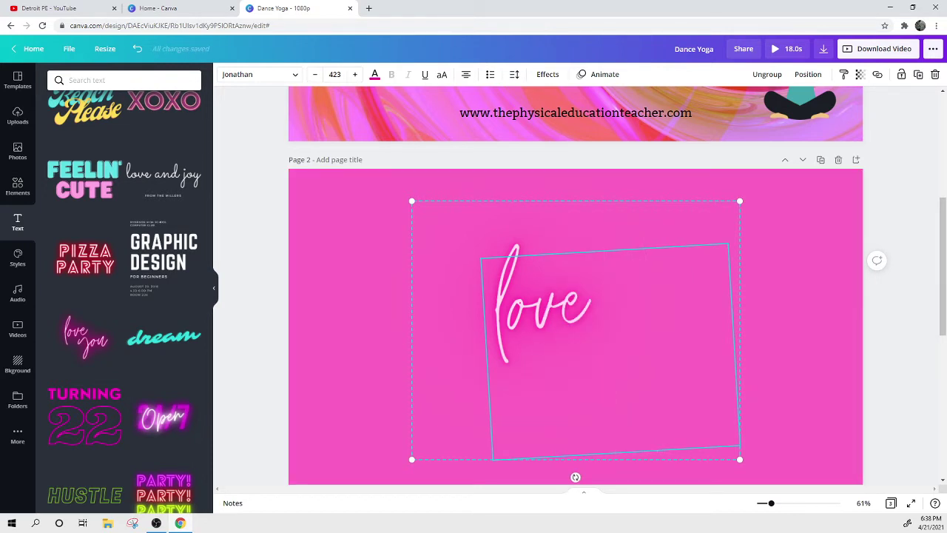
{"action": "type", "text": "y"}
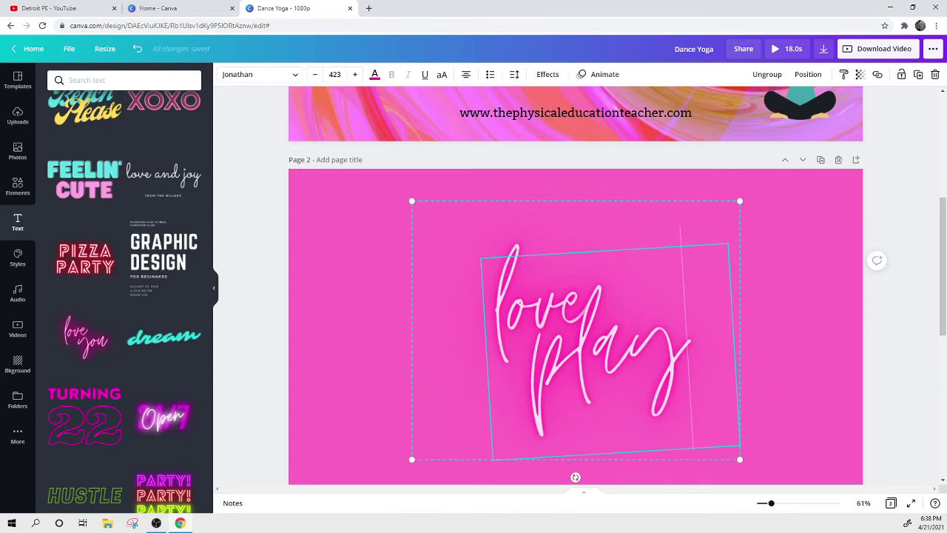
{"action": "key", "text": "ctrl+a"}
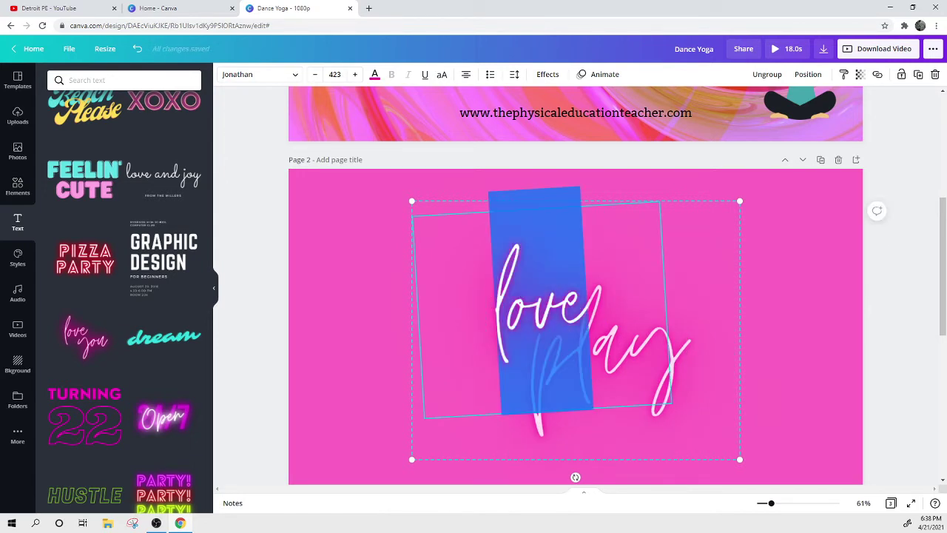
{"action": "type", "text": "Now to"}
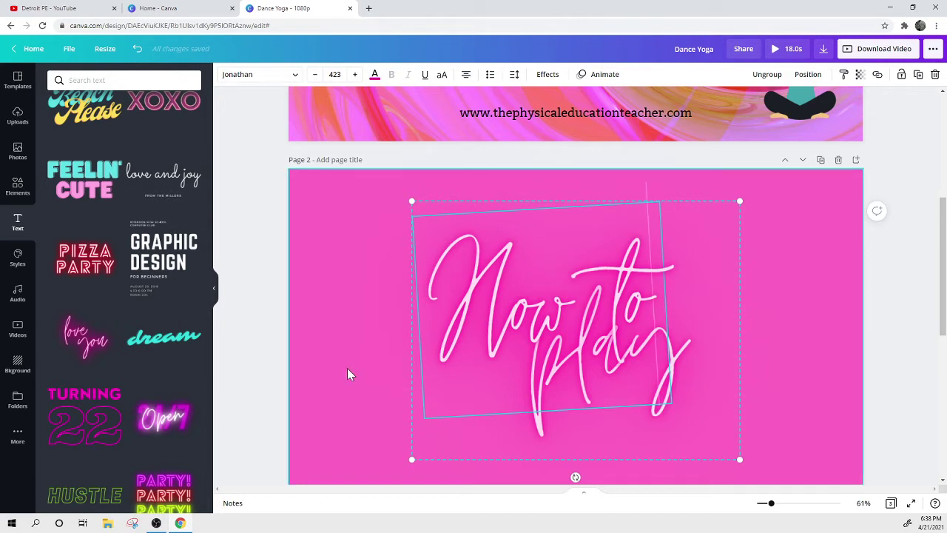
Step: Replace the neon script text on page 2 with the magenta "TURNING 22" font combination
{"action": "left_click", "coordinate": [428, 329]}
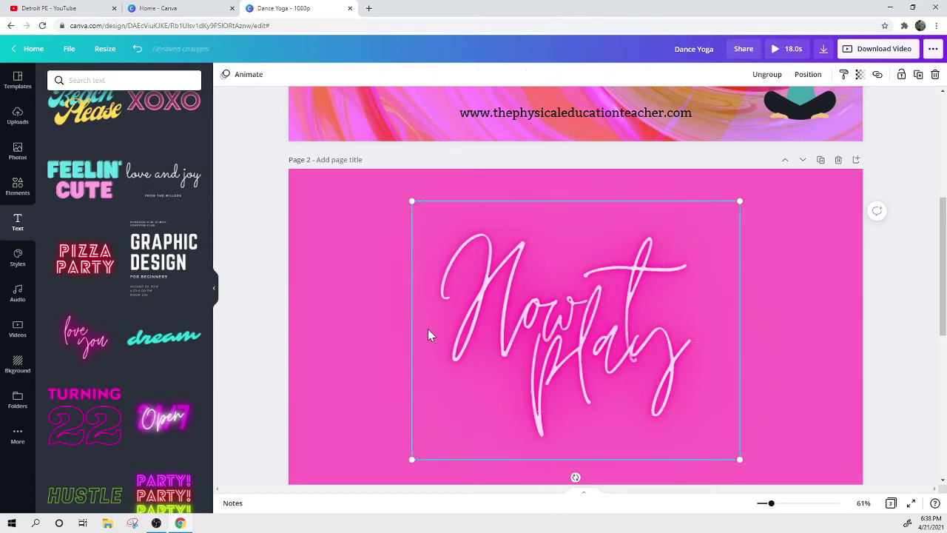
{"action": "key", "text": "Delete"}
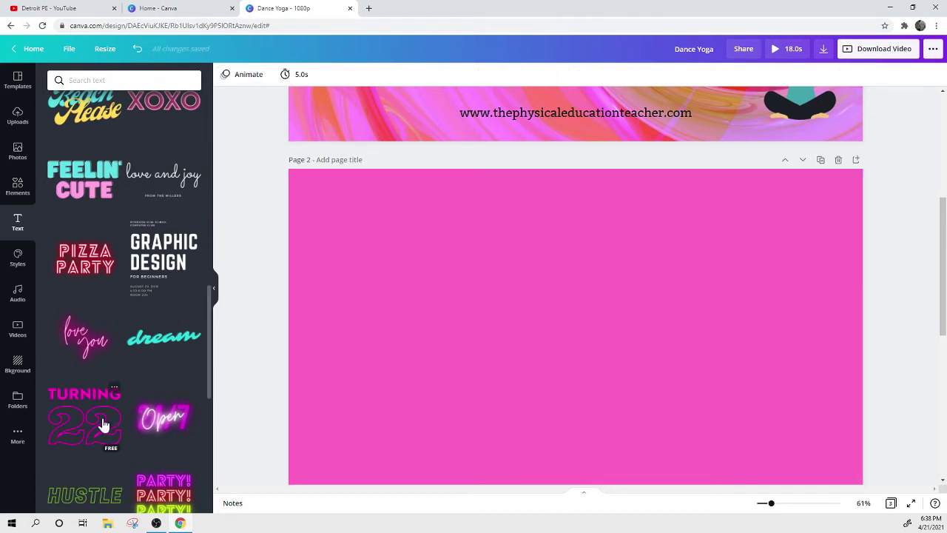
{"action": "left_click", "coordinate": [103, 427]}
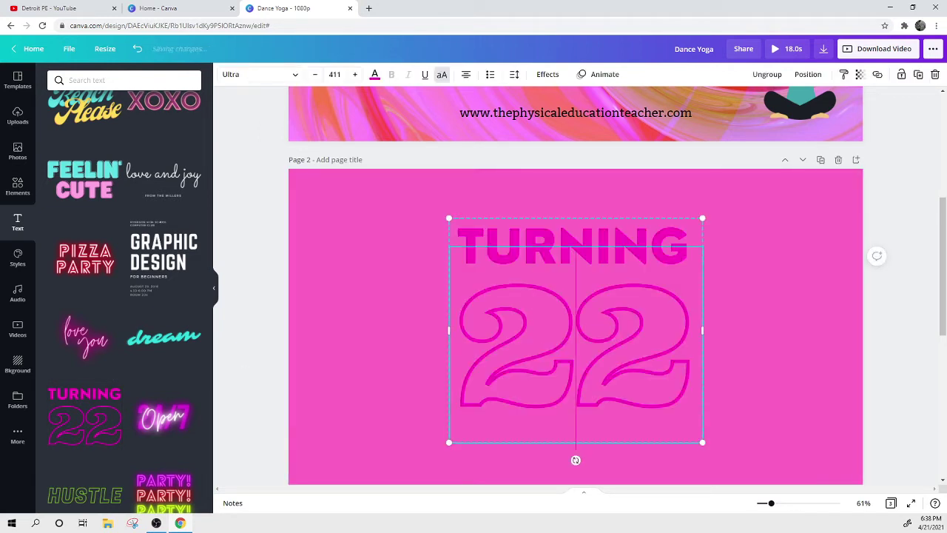
Step: Reword the font combination on page 2 so "TURNING" reads "HOW TO" and "22" reads "PLAY"
{"action": "double_click", "coordinate": [557, 245]}
{"action": "key", "text": "ctrl+a"}
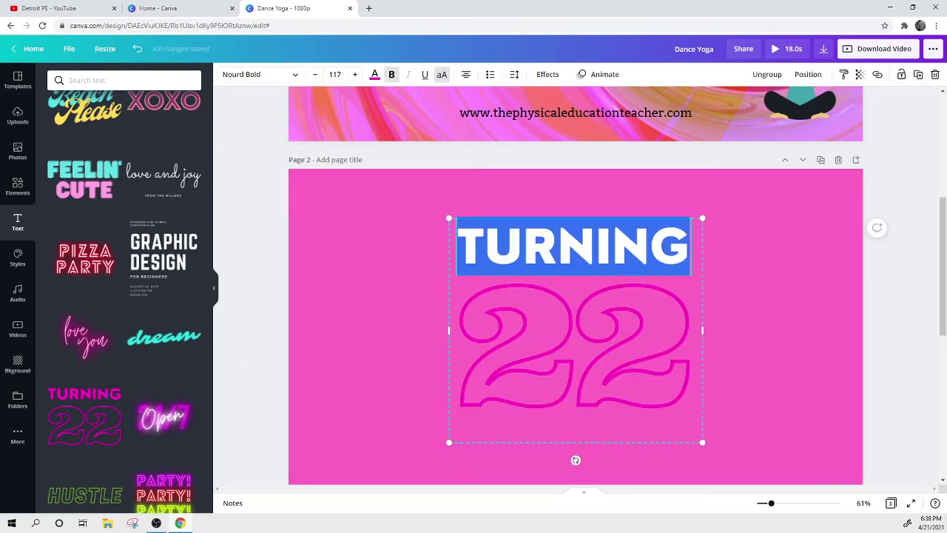
{"action": "type", "text": "HOW TO"}
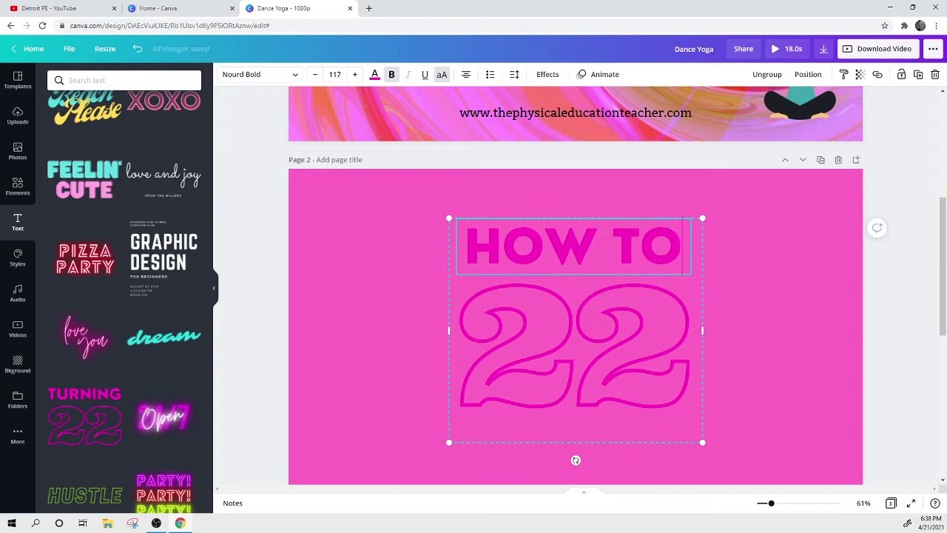
{"action": "left_click", "coordinate": [557, 318]}
{"action": "key", "text": "Return"}
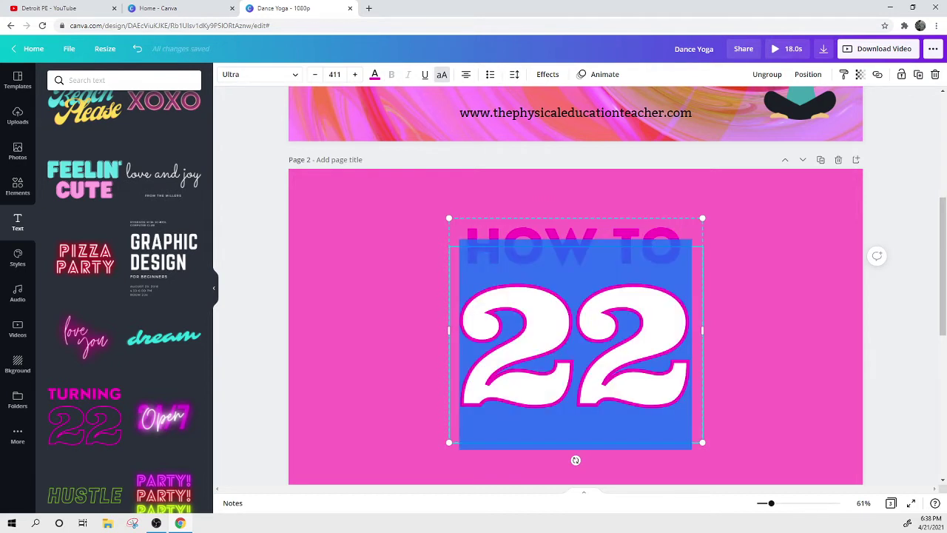
{"action": "type", "text": "{"}
{"action": "key", "text": "BackSpace"}
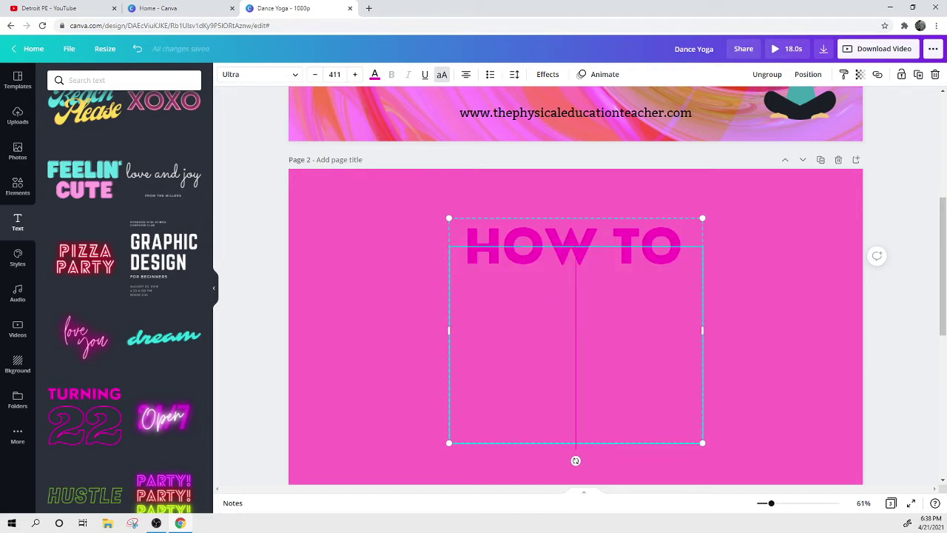
{"action": "type", "text": "PLAY"}
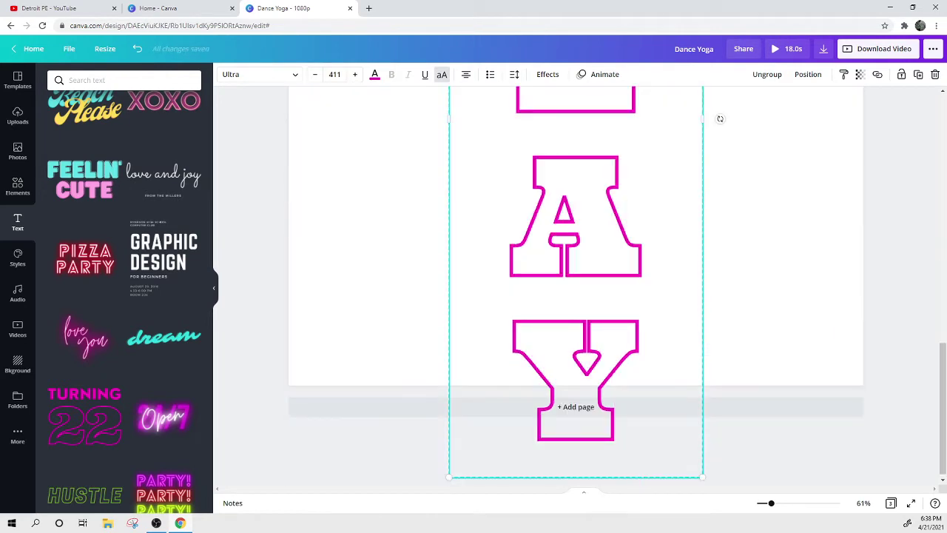
Step: Set the font size of the outlined "PLAY" text on page 2 to 200
{"action": "key", "text": "ctrl+a"}
{"action": "scroll", "coordinate": [469, 151], "scroll_direction": "up", "scroll_amount": 10}
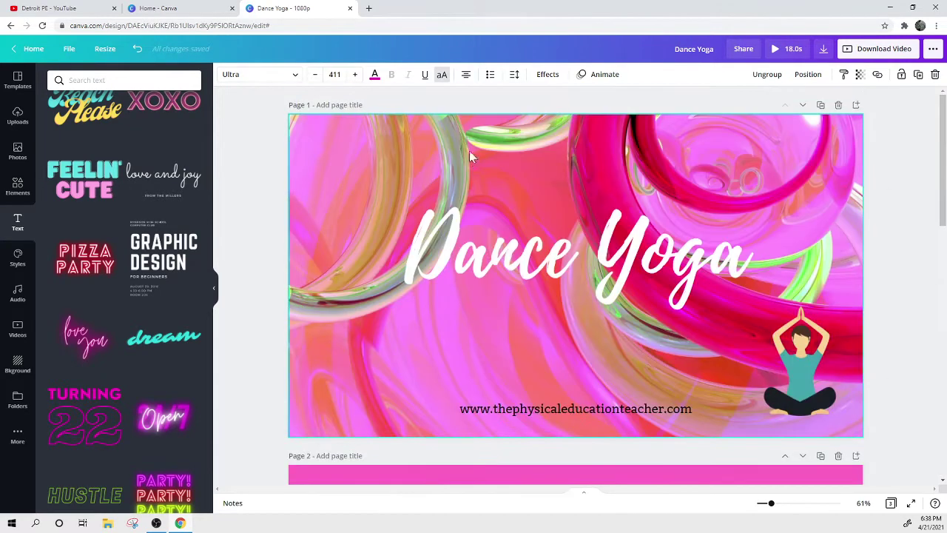
{"action": "left_click", "coordinate": [334, 74]}
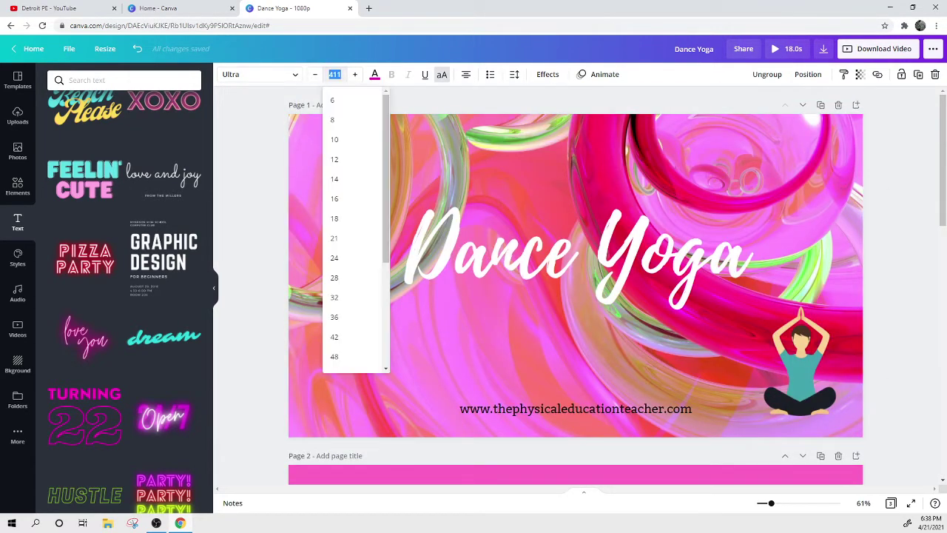
{"action": "type", "text": "200"}
{"action": "key", "text": "Return"}
{"action": "scroll", "coordinate": [459, 207], "scroll_direction": "down", "scroll_amount": 5}
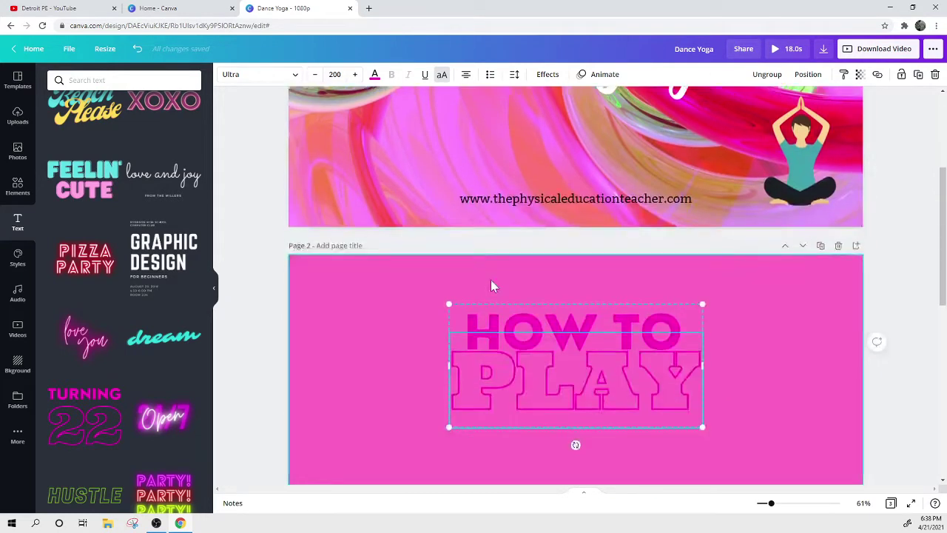
Step: Move the "HOW TO PLAY" text group up to the upper part of page 2, keeping it horizontally centered
{"action": "left_click", "coordinate": [768, 282]}
{"action": "left_click_drag", "start_coordinate": [620, 226], "coordinate": [598, 209]}
{"action": "left_click", "coordinate": [531, 354]}
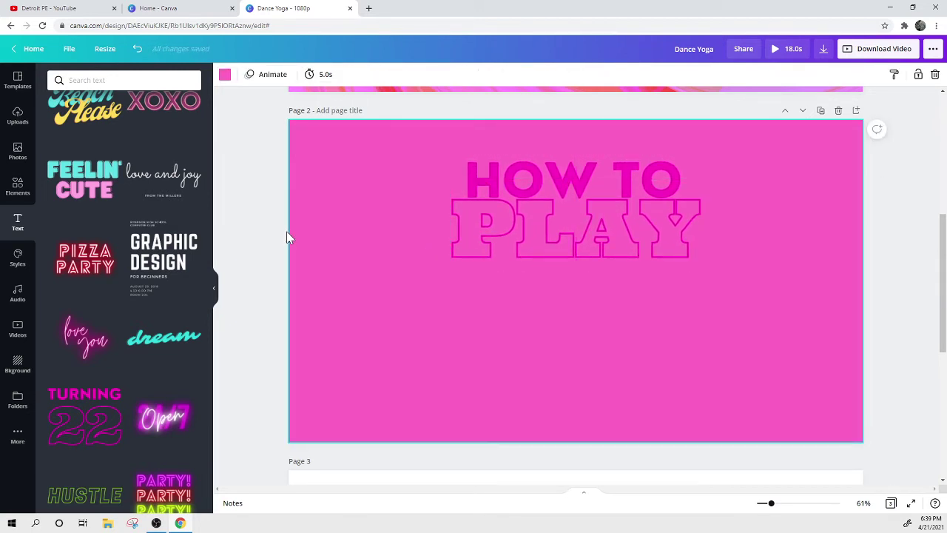
Step: Add a body text line to page 2 below the heading reading "Copy the dance moves on screen."
{"action": "scroll", "coordinate": [162, 187], "scroll_direction": "up", "scroll_amount": 10}
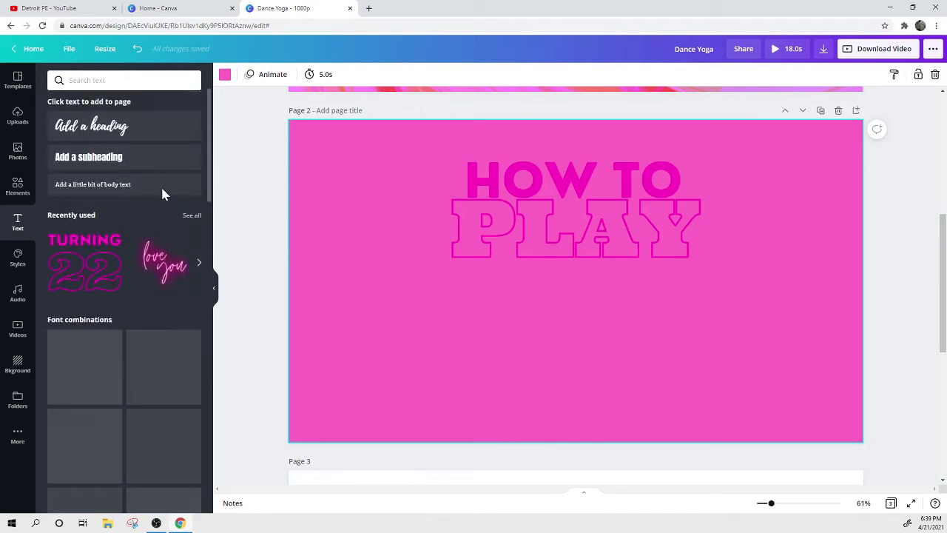
{"action": "left_click", "coordinate": [93, 184]}
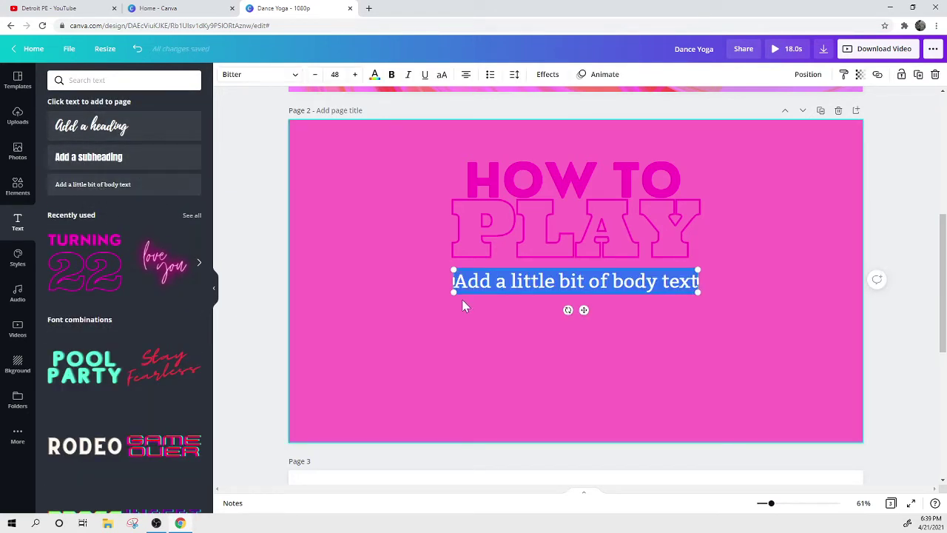
{"action": "type", "text": "Copy the dan"}
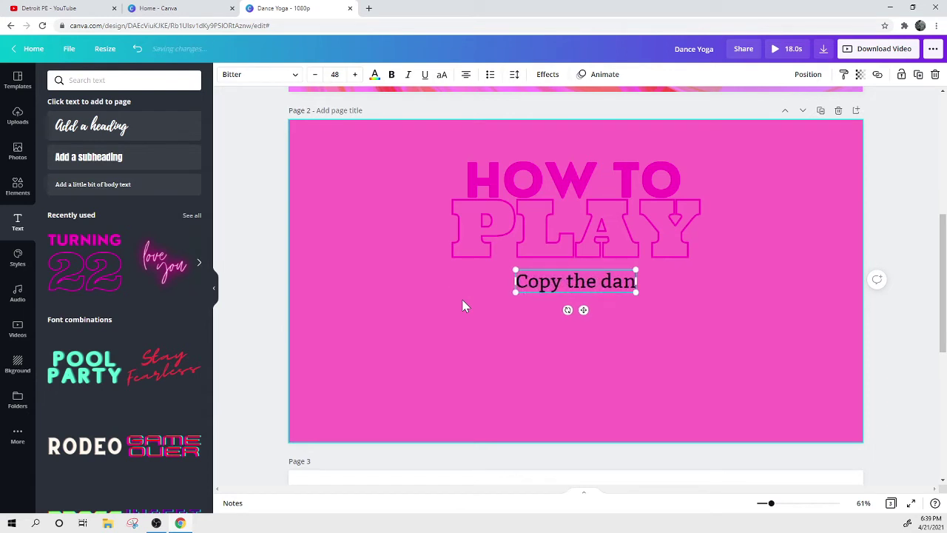
{"action": "type", "text": "ce moves on"}
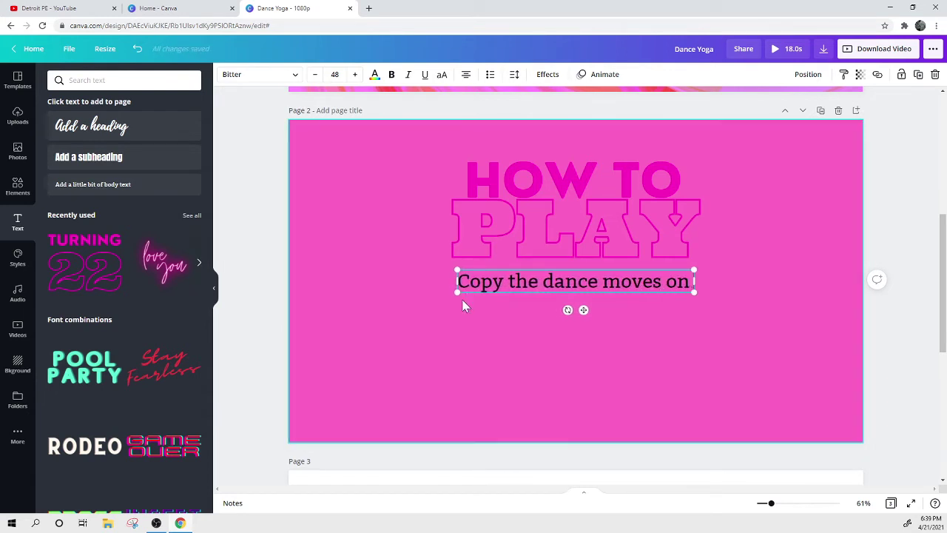
{"action": "type", "text": " screen."}
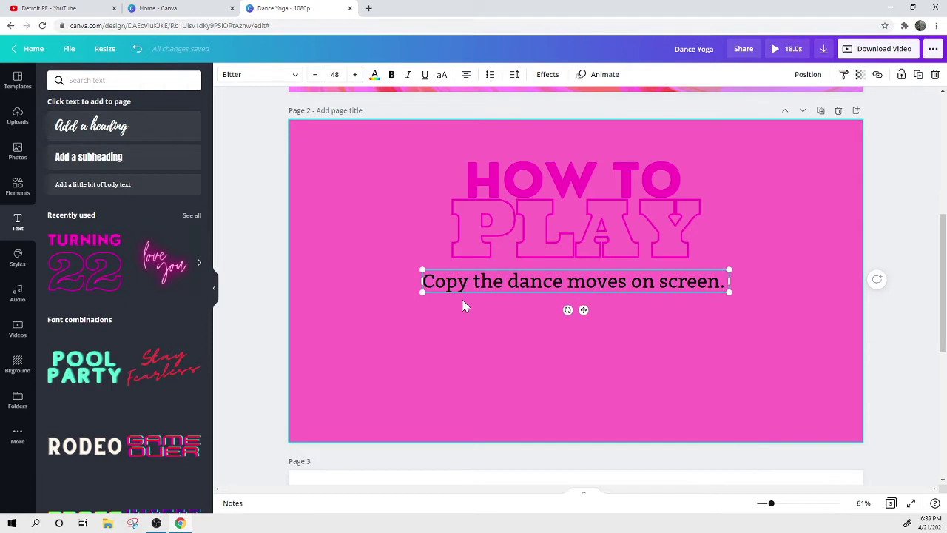
{"action": "type", "text": " When you se"}
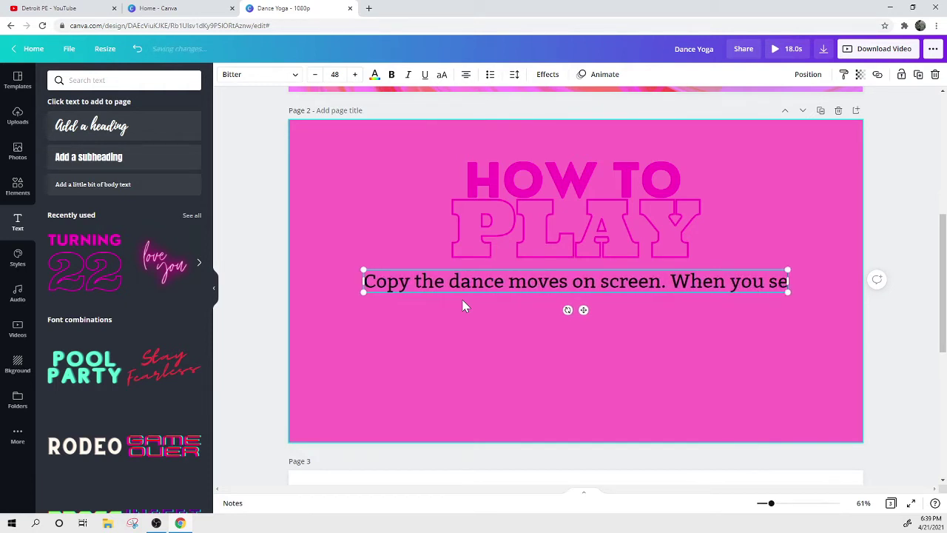
{"action": "type", "text": "e the"}
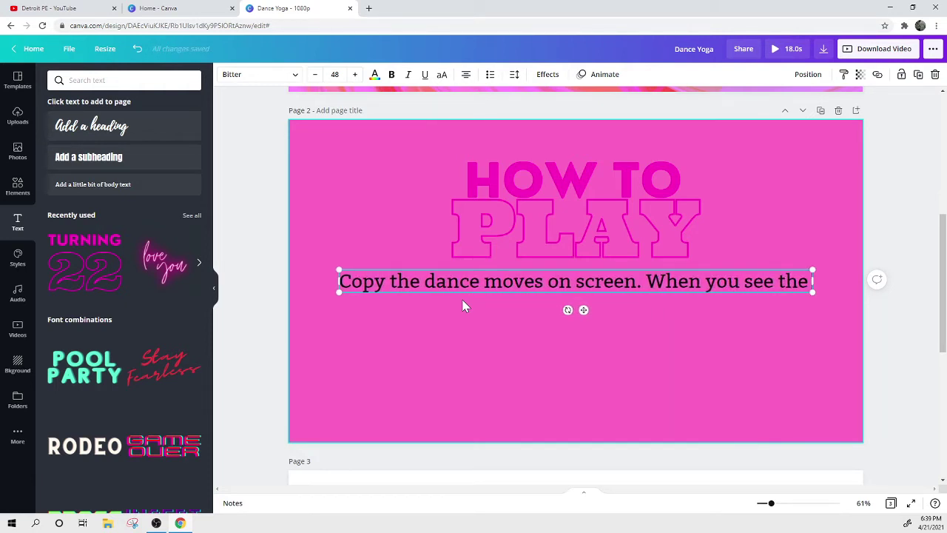
{"action": "type", "text": " yoga Kid"}
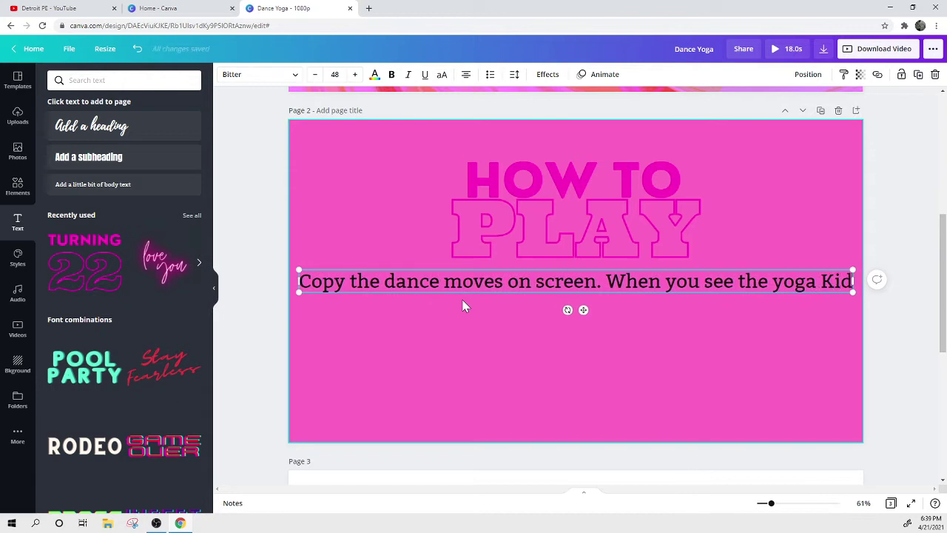
{"action": "key", "text": "BackSpace"}
{"action": "key", "text": "BackSpace"}
{"action": "key", "text": "BackSpace"}
{"action": "key", "text": "BackSpace"}
{"action": "key", "text": "BackSpace"}
{"action": "key", "text": "BackSpace"}
{"action": "key", "text": "BackSpace"}
{"action": "key", "text": "BackSpace"}
{"action": "key", "text": "BackSpace"}
{"action": "key", "text": "BackSpace"}
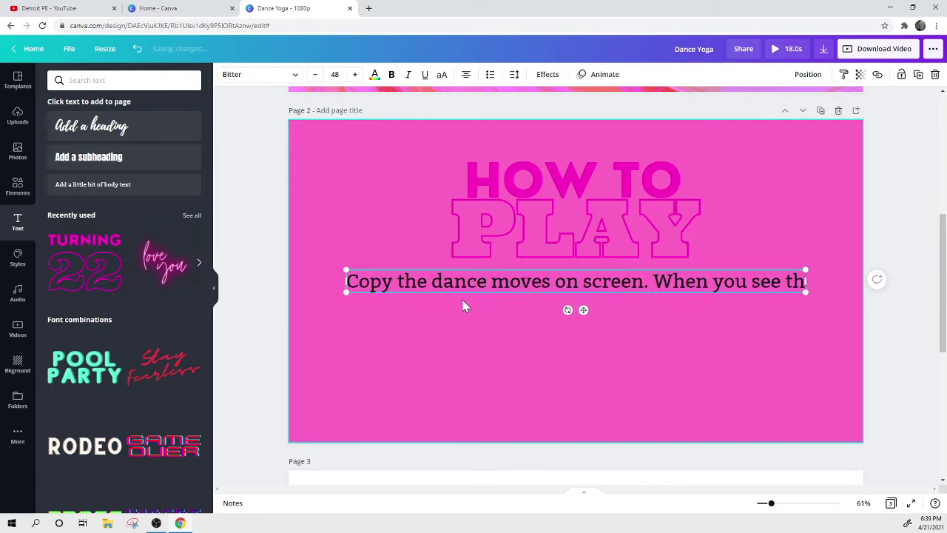
{"action": "key", "text": "BackSpace"}
{"action": "key", "text": "BackSpace"}
{"action": "key", "text": "BackSpace"}
{"action": "key", "text": "BackSpace"}
{"action": "key", "text": "BackSpace"}
{"action": "key", "text": "BackSpace"}
{"action": "key", "text": "BackSpace"}
{"action": "key", "text": "BackSpace"}
{"action": "key", "text": "BackSpace"}
{"action": "key", "text": "BackSpace"}
{"action": "key", "text": "BackSpace"}
{"action": "key", "text": "BackSpace"}
{"action": "key", "text": "BackSpace"}
{"action": "key", "text": "BackSpace"}
{"action": "key", "text": "BackSpace"}
{"action": "key", "text": "BackSpace"}
{"action": "key", "text": "BackSpace"}
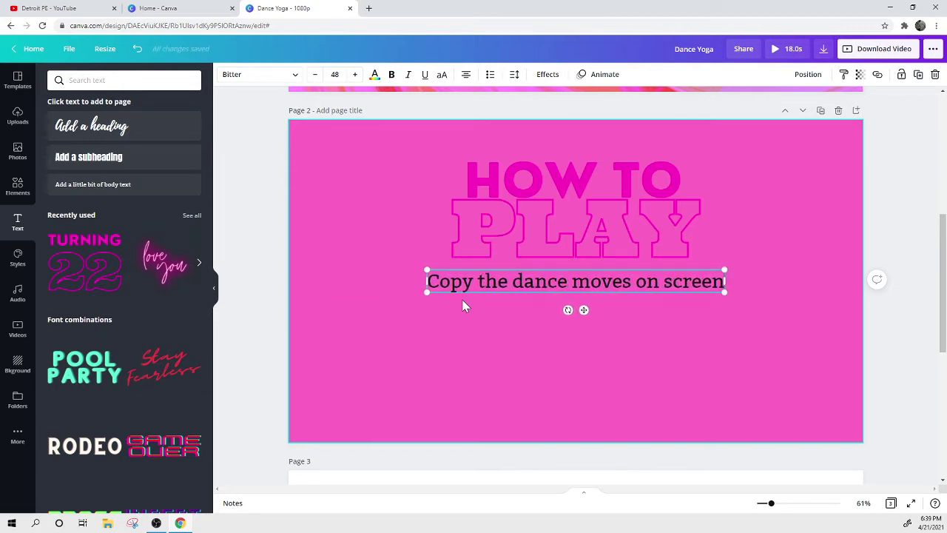
Step: Complete the body text so it reads "Copy the dance moves on screen, and then freeze like the yoga pose."
{"action": "type", "text": ", and the"}
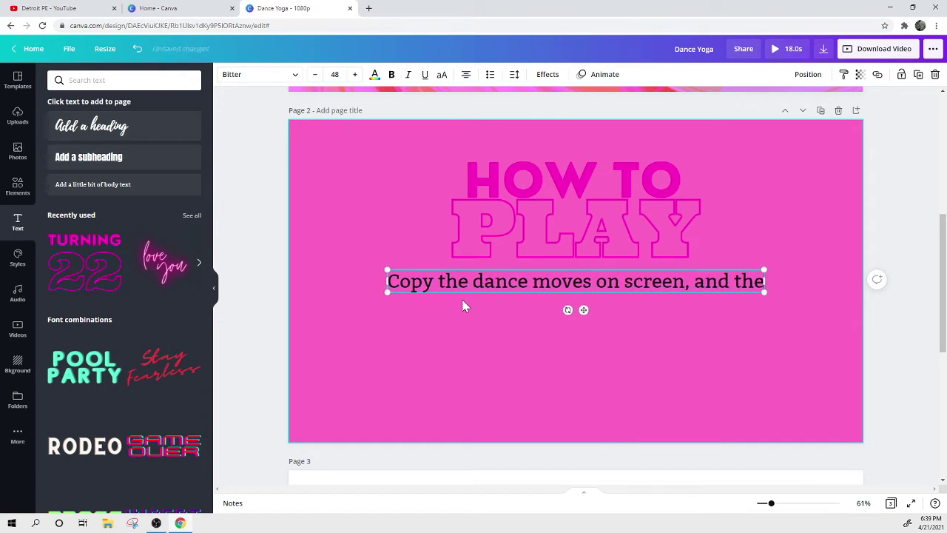
{"action": "type", "text": "n fre"}
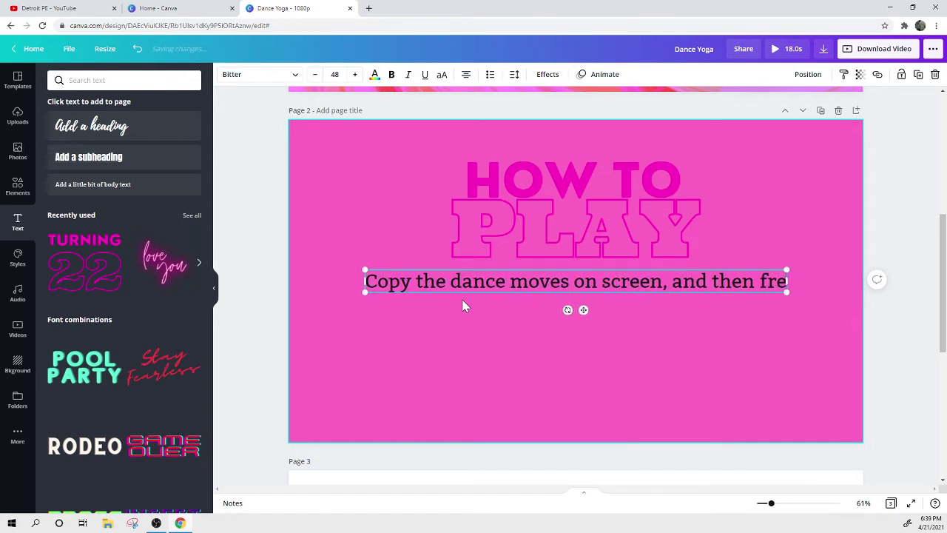
{"action": "type", "text": "eze like the yoga pose"}
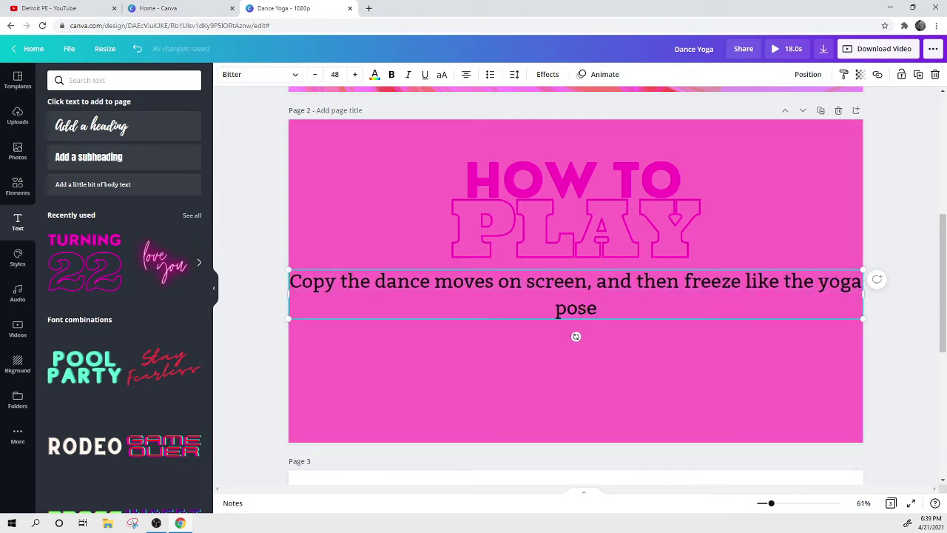
{"action": "type", "text": "."}
{"action": "left_click", "coordinate": [665, 373]}
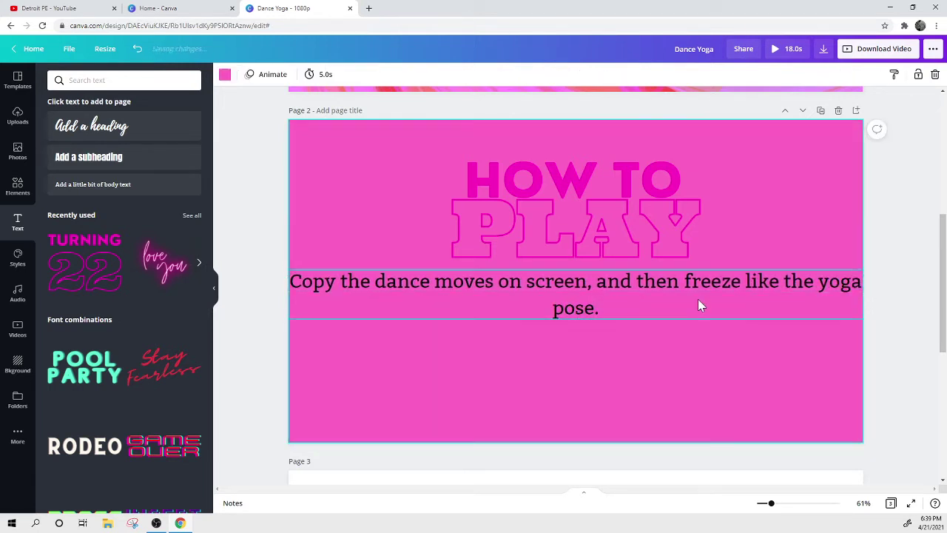
Step: Narrow the body text box so the sentence wraps evenly on two lines, and center it lower beneath the "HOW TO PLAY" heading
{"action": "left_click", "coordinate": [703, 303]}
{"action": "left_click_drag", "start_coordinate": [864, 298], "coordinate": [680, 311]}
{"action": "left_click", "coordinate": [597, 363]}
{"action": "left_click_drag", "start_coordinate": [605, 309], "coordinate": [681, 341]}
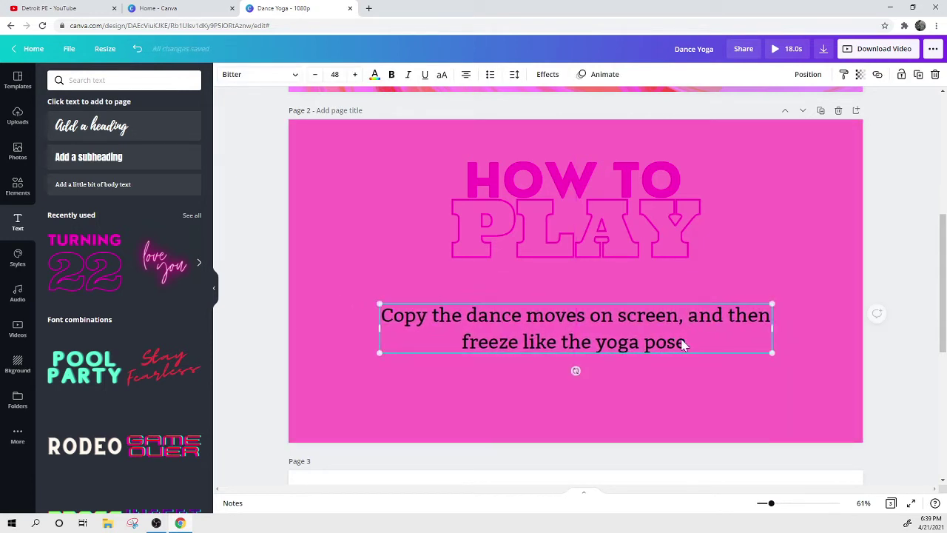
{"action": "left_click", "coordinate": [454, 400]}
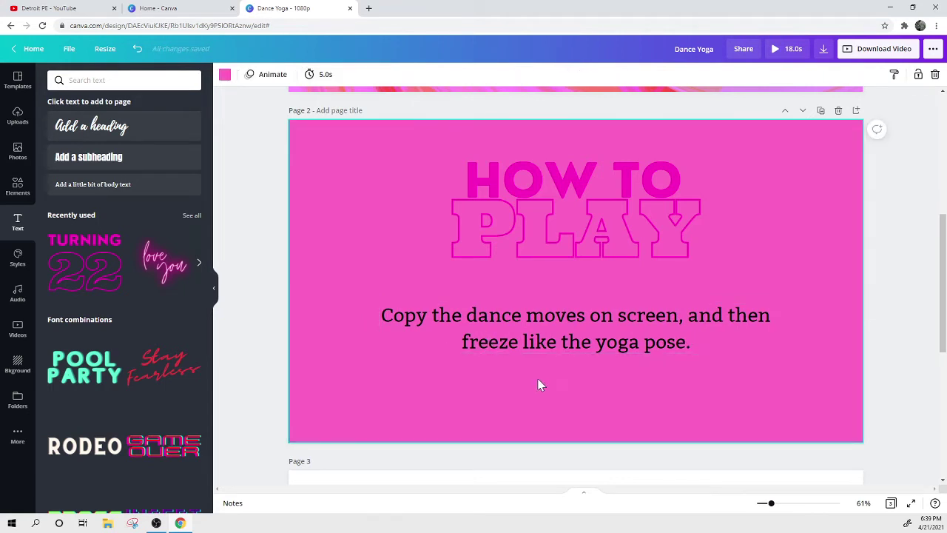
Step: Change the color of the instruction text on page 2 to white from the document colors
{"action": "left_click", "coordinate": [540, 334]}
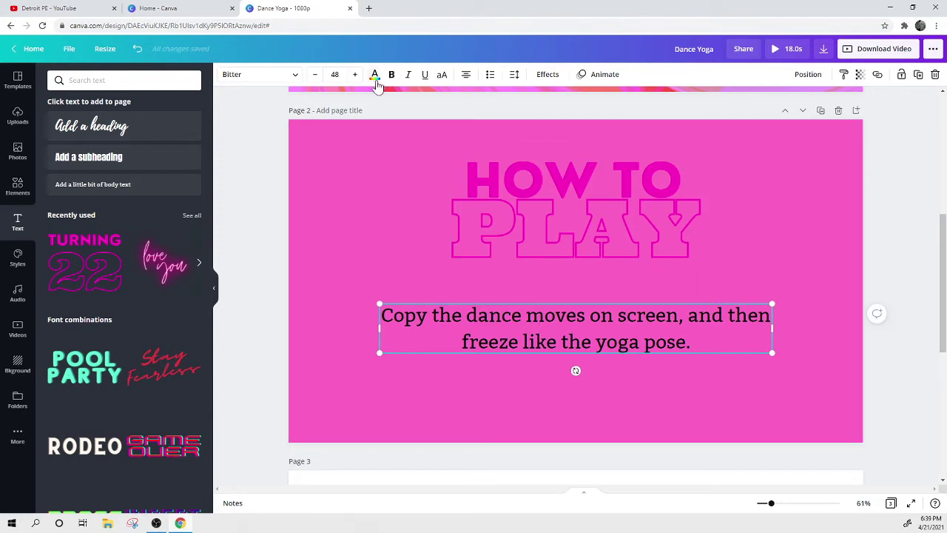
{"action": "left_click", "coordinate": [374, 75]}
{"action": "left_click", "coordinate": [163, 125]}
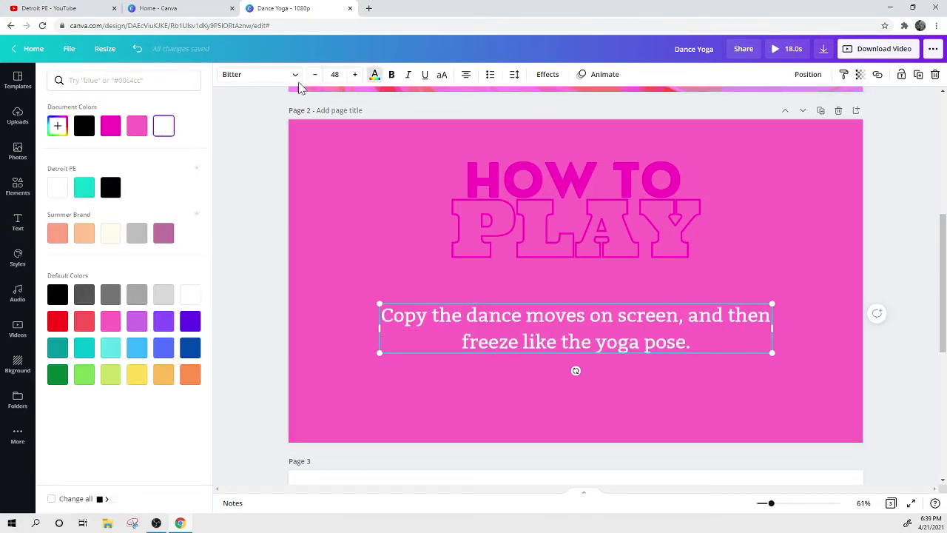
{"action": "left_click", "coordinate": [255, 75]}
{"action": "scroll", "coordinate": [127, 189], "scroll_direction": "down", "scroll_amount": 5}
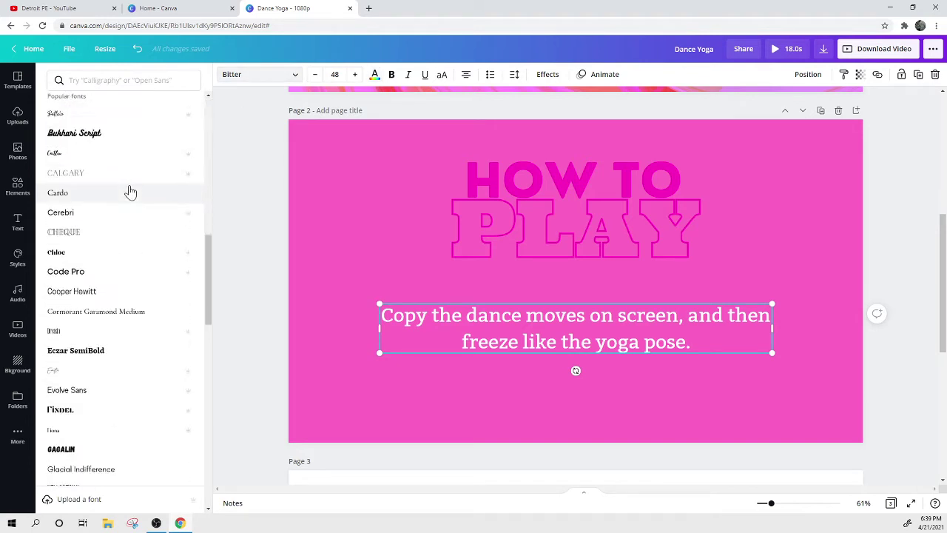
{"action": "scroll", "coordinate": [189, 186], "scroll_direction": "up", "scroll_amount": 7}
Step: Apply the Lift text effect to the instruction sentence on page 2
{"action": "left_click", "coordinate": [548, 78]}
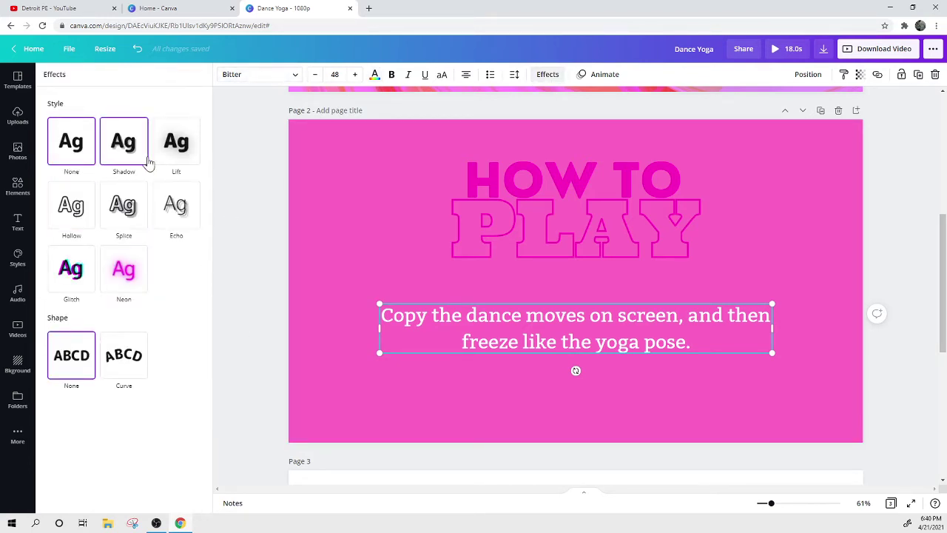
{"action": "left_click", "coordinate": [173, 156]}
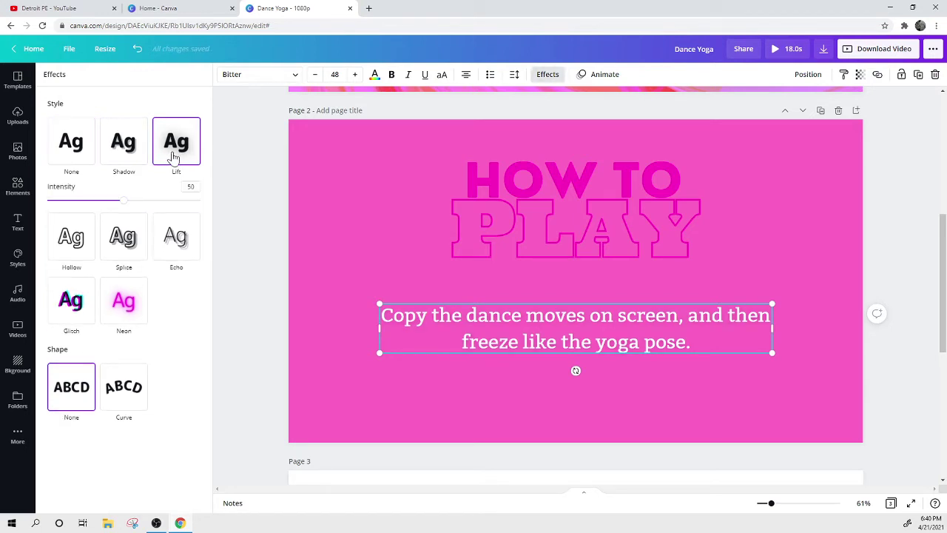
Step: Try the Shadow effect on the instruction sentence with different shadow colors from the palette
{"action": "left_click", "coordinate": [125, 152]}
{"action": "left_click", "coordinate": [183, 297]}
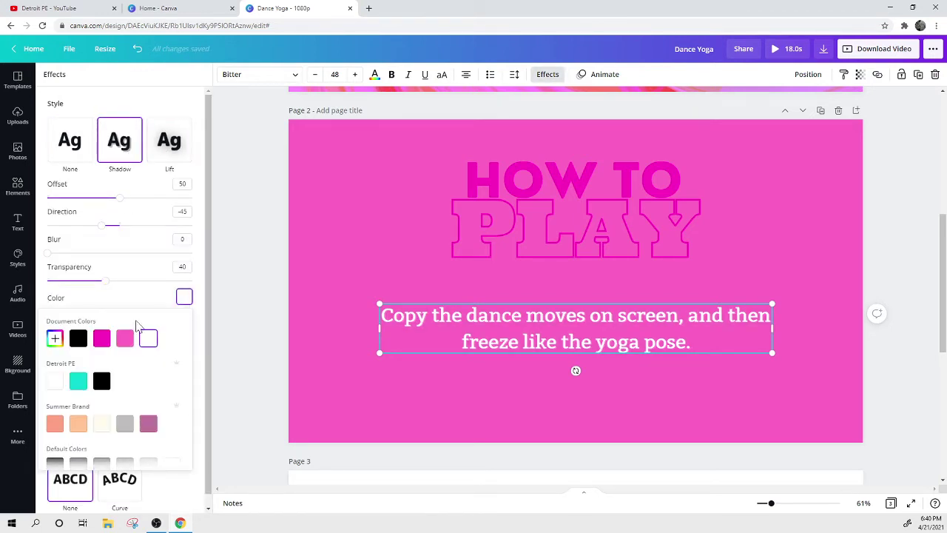
{"action": "left_click", "coordinate": [102, 339]}
{"action": "left_click", "coordinate": [123, 339]}
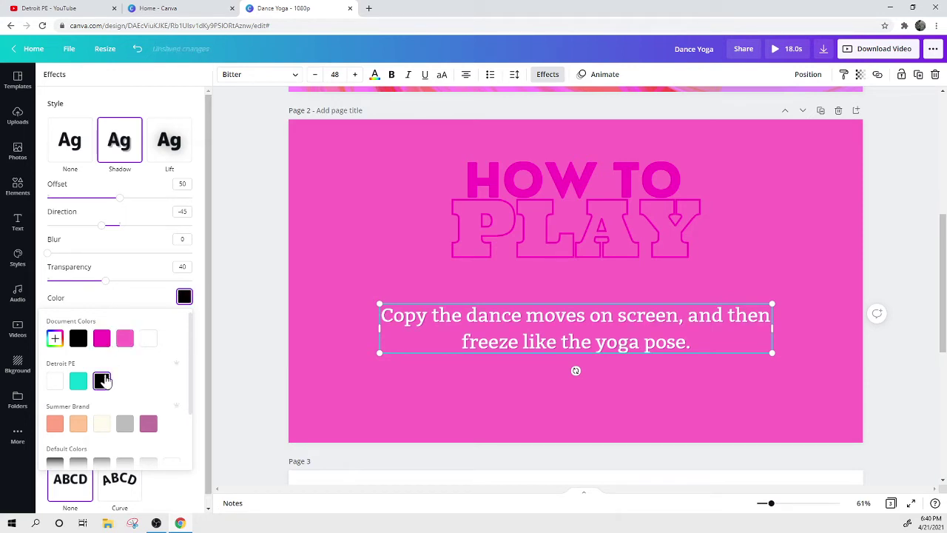
Step: Give the instruction sentence the Lift effect with an intensity of 75 and deselect it
{"action": "left_click", "coordinate": [181, 140]}
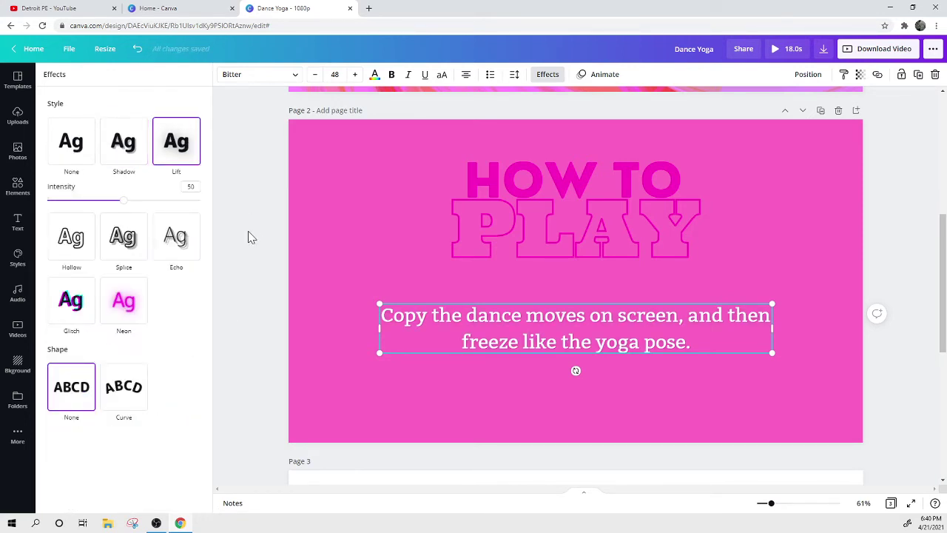
{"action": "left_click_drag", "start_coordinate": [121, 206], "coordinate": [163, 214]}
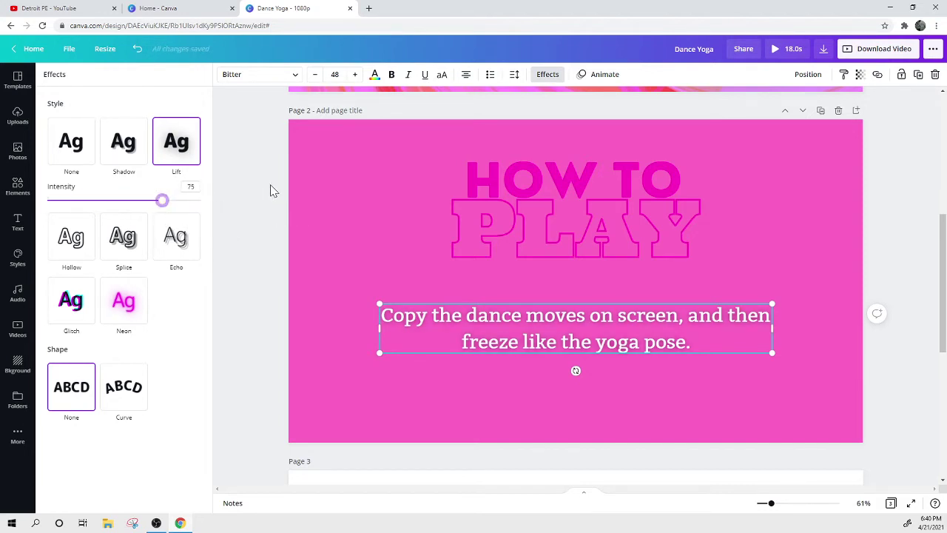
{"action": "key", "text": "Escape"}
{"action": "left_click", "coordinate": [321, 162]}
{"action": "scroll", "coordinate": [322, 160], "scroll_direction": "down", "scroll_amount": 2}
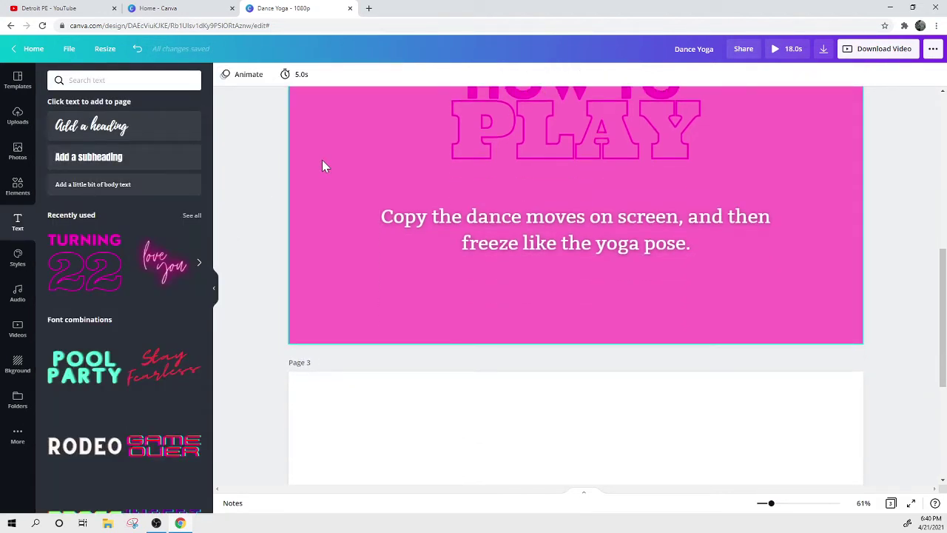
{"action": "scroll", "coordinate": [323, 159], "scroll_direction": "down", "scroll_amount": 3}
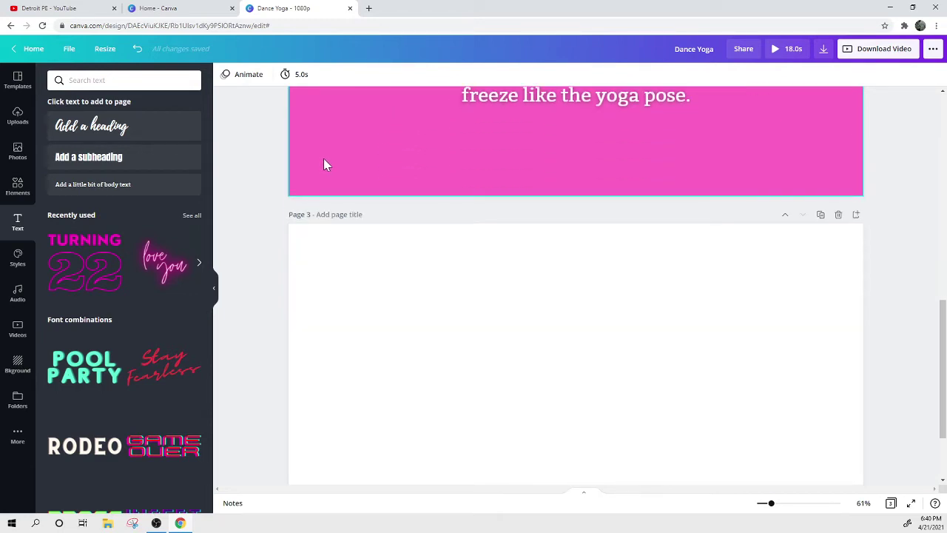
{"action": "scroll", "coordinate": [369, 229], "scroll_direction": "down", "scroll_amount": 2}
{"action": "scroll", "coordinate": [367, 228], "scroll_direction": "up", "scroll_amount": 12}
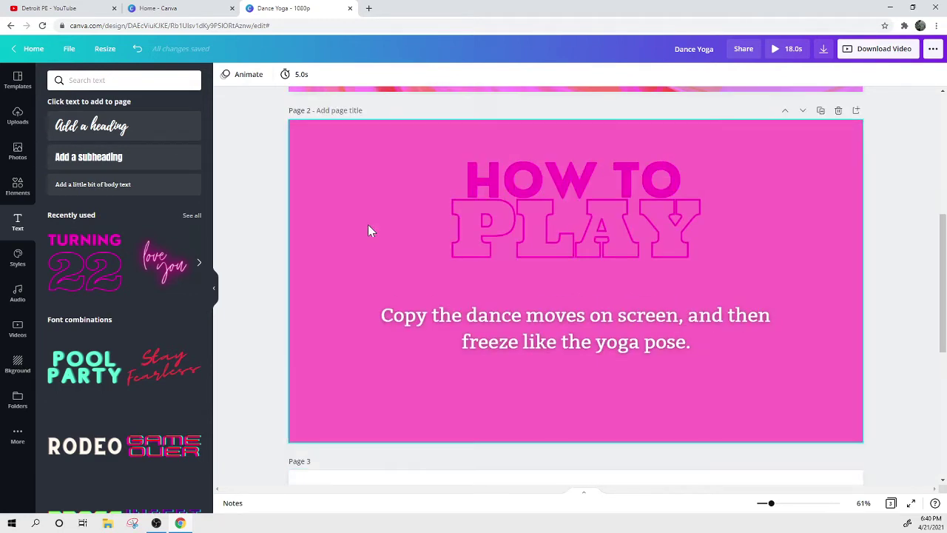
{"action": "scroll", "coordinate": [367, 229], "scroll_direction": "down", "scroll_amount": 5}
{"action": "scroll", "coordinate": [370, 230], "scroll_direction": "down", "scroll_amount": 8}
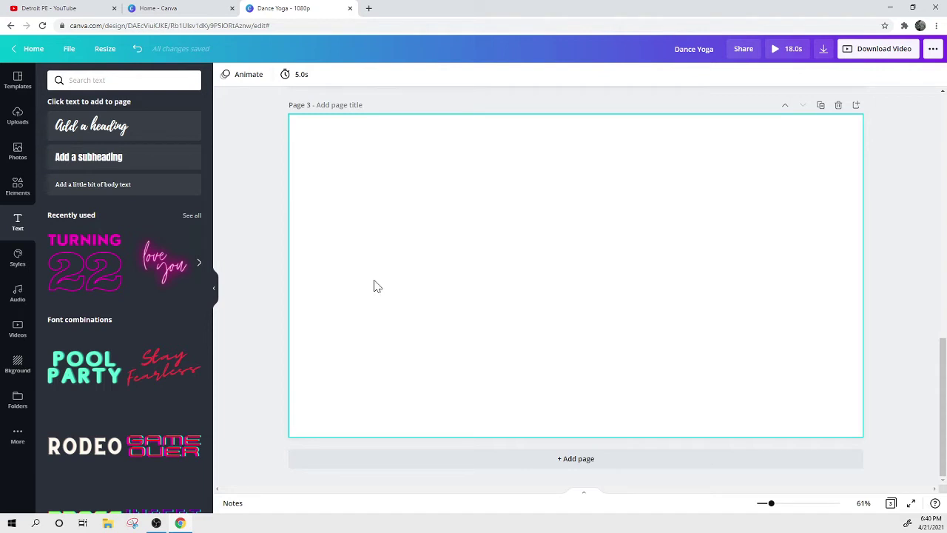
Step: Copy the pink swirl background image from page 1 and paste it onto the blank page 3
{"action": "scroll", "coordinate": [375, 282], "scroll_direction": "up", "scroll_amount": 7}
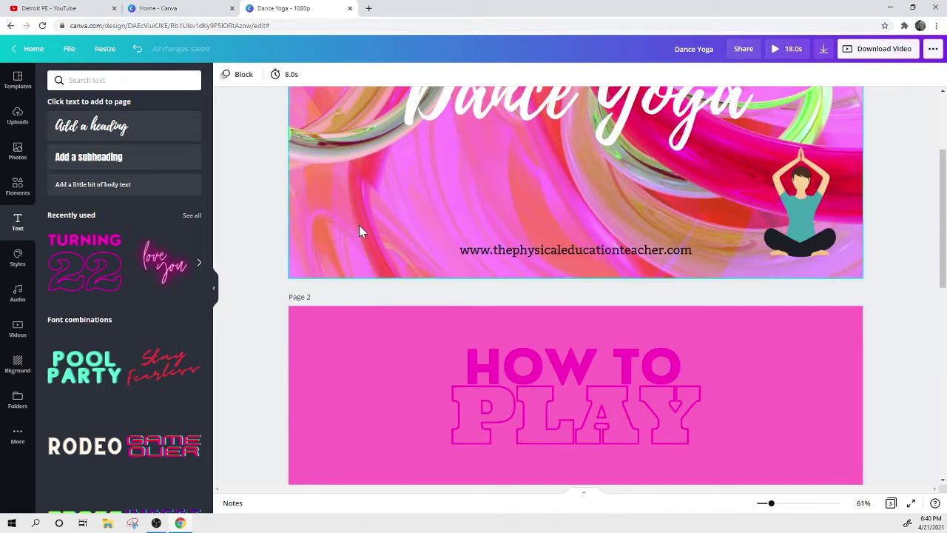
{"action": "right_click", "coordinate": [359, 228]}
{"action": "left_click", "coordinate": [378, 238]}
{"action": "scroll", "coordinate": [378, 239], "scroll_direction": "down", "scroll_amount": 7}
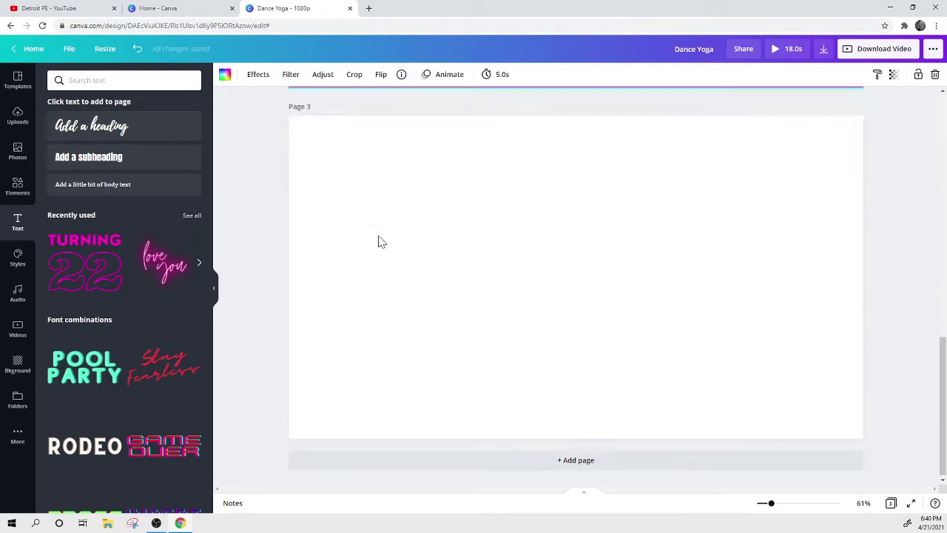
{"action": "left_click", "coordinate": [378, 240]}
{"action": "key", "text": "ctrl+v"}
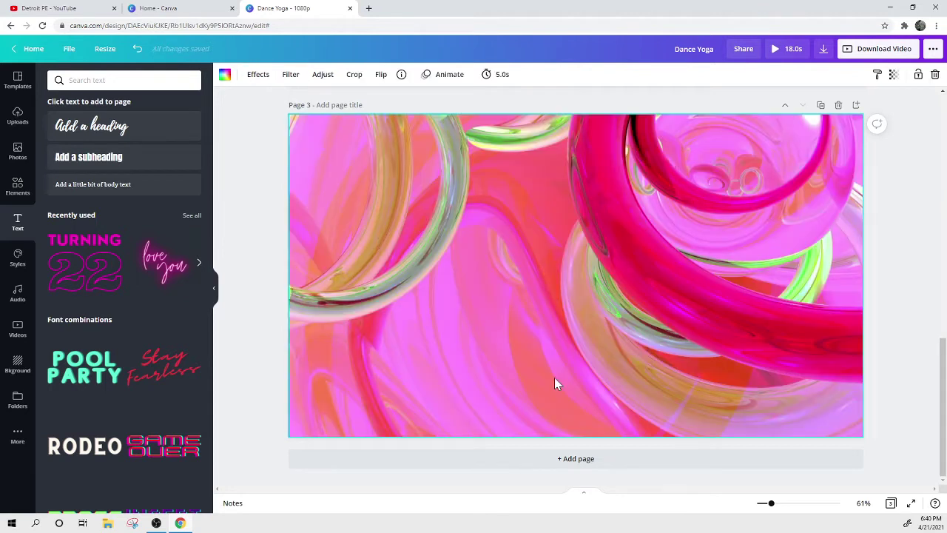
Step: Search the GIPHY integration for "dance" and add the dancing green alien GIF to page 3
{"action": "left_click", "coordinate": [18, 442]}
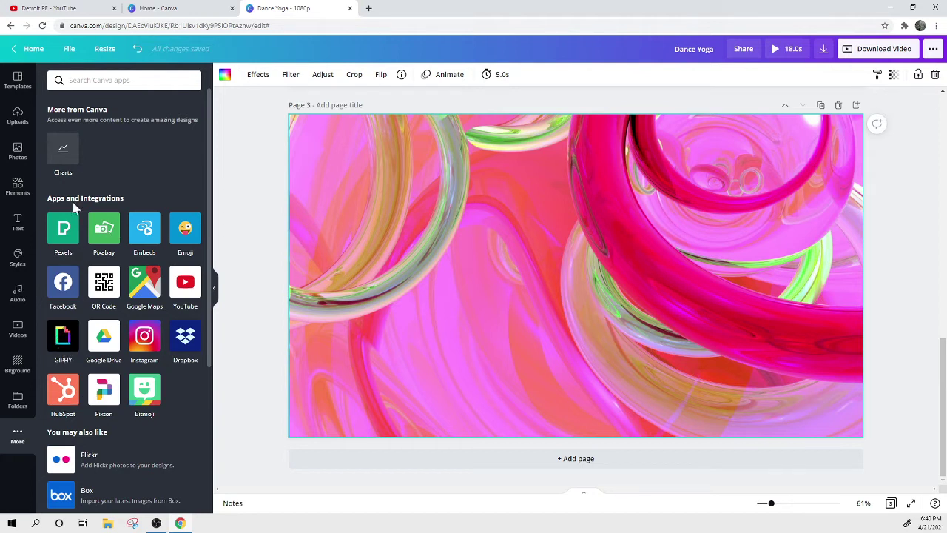
{"action": "left_click", "coordinate": [64, 342]}
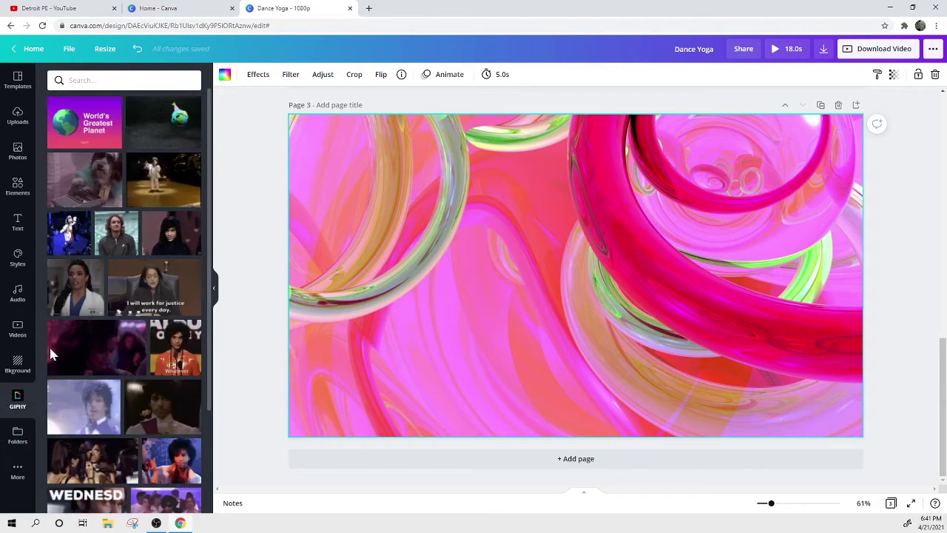
{"action": "type", "text": "dance"}
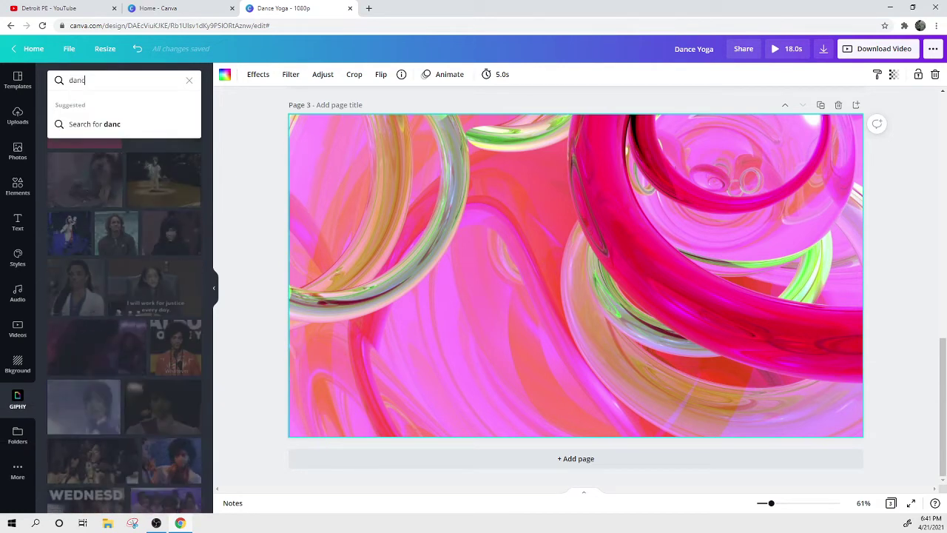
{"action": "key", "text": "Return"}
{"action": "scroll", "coordinate": [102, 157], "scroll_direction": "down", "scroll_amount": 5}
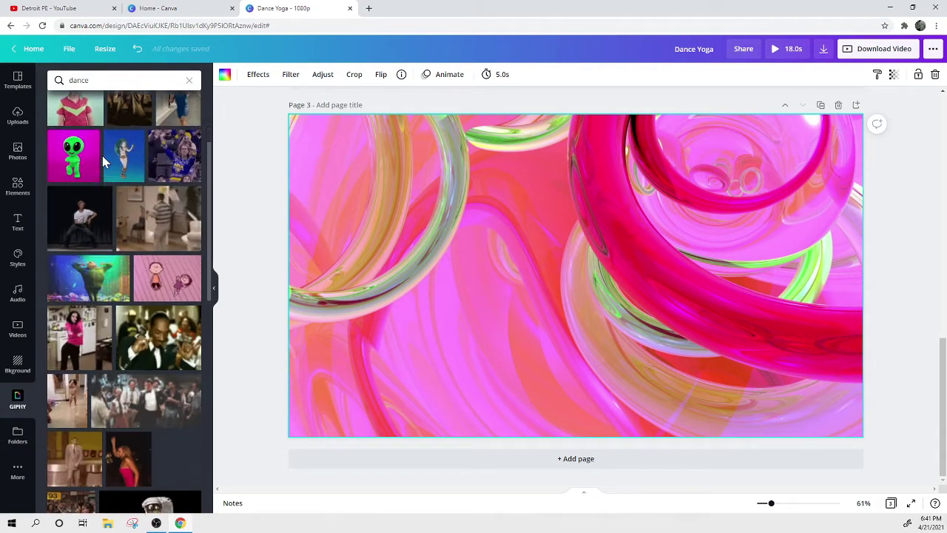
{"action": "scroll", "coordinate": [104, 161], "scroll_direction": "down", "scroll_amount": 3}
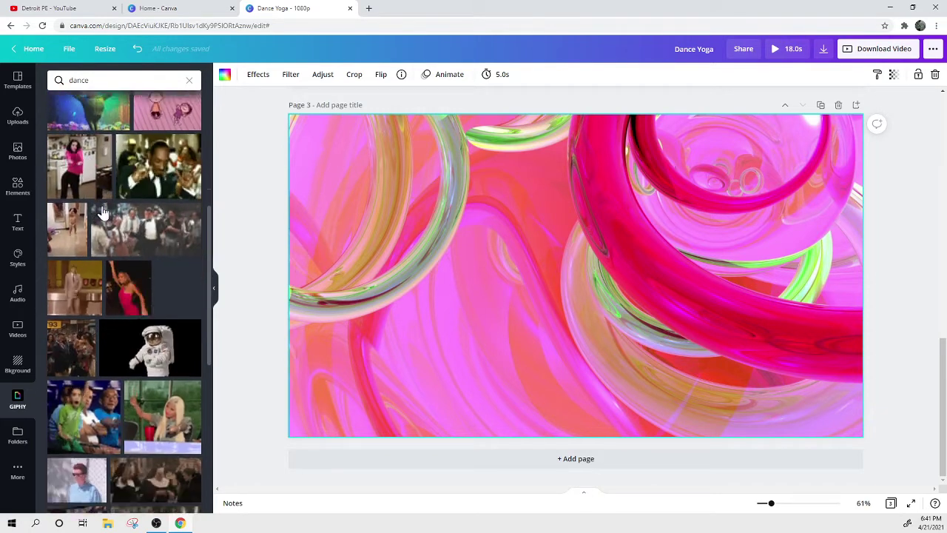
{"action": "scroll", "coordinate": [102, 212], "scroll_direction": "up", "scroll_amount": 5}
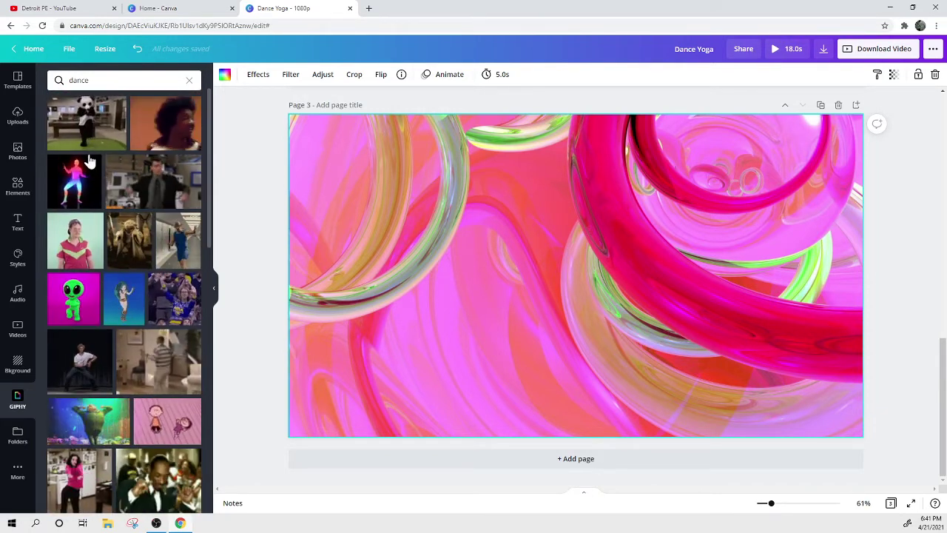
{"action": "left_click", "coordinate": [73, 298]}
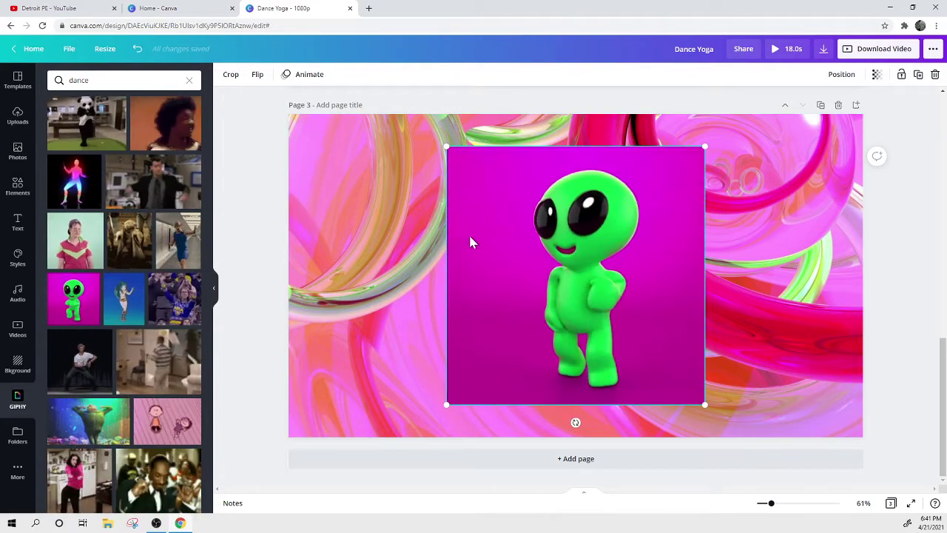
Step: Set the timing of page 3 to 15 seconds
{"action": "left_click", "coordinate": [404, 296]}
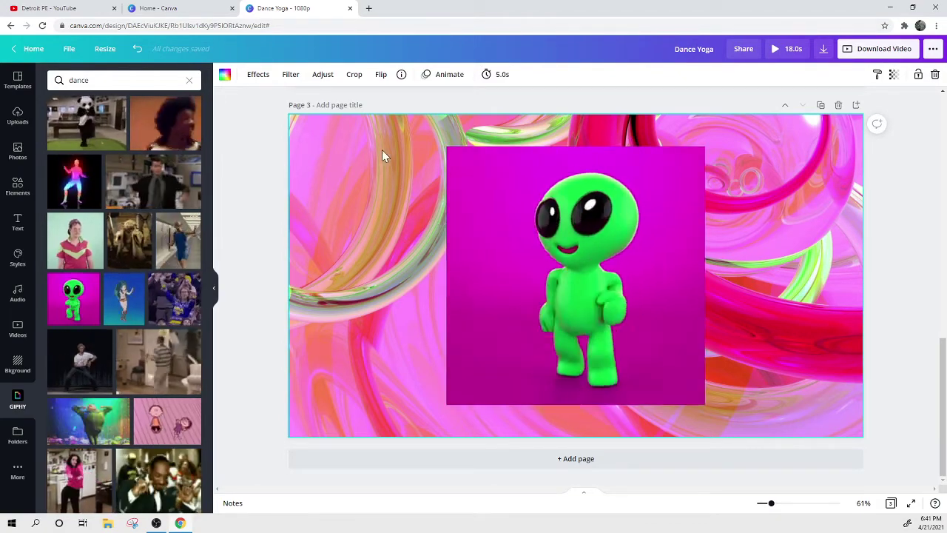
{"action": "left_click", "coordinate": [259, 143]}
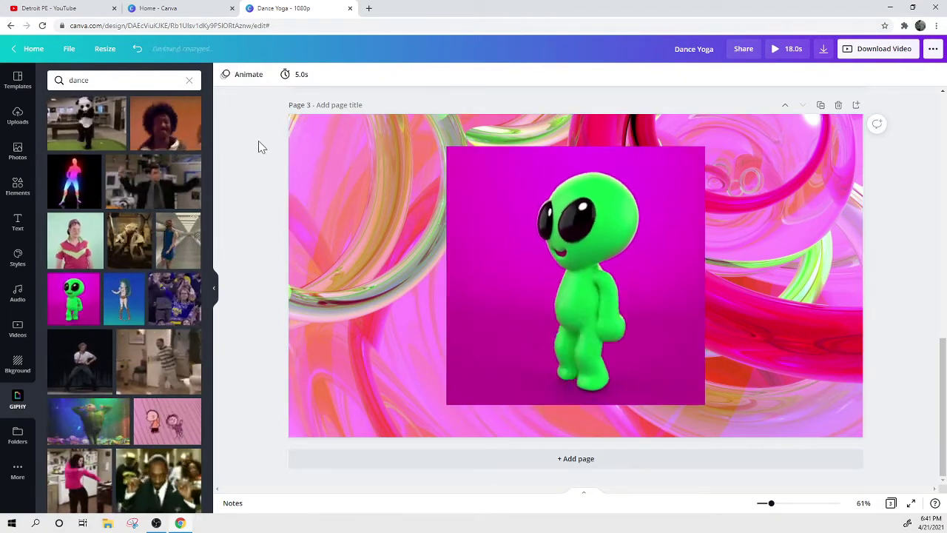
{"action": "left_click", "coordinate": [288, 74]}
{"action": "type", "text": "6.1s"}
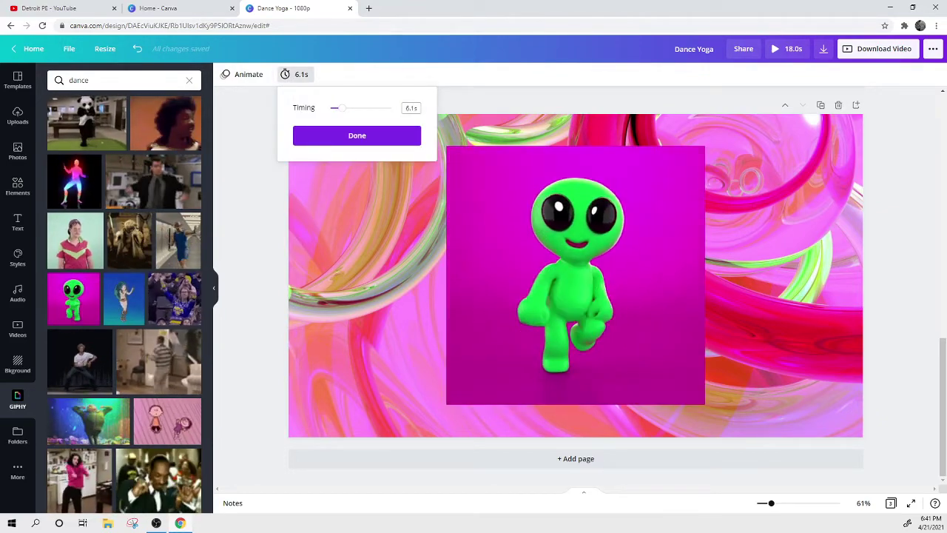
{"action": "left_click", "coordinate": [410, 108]}
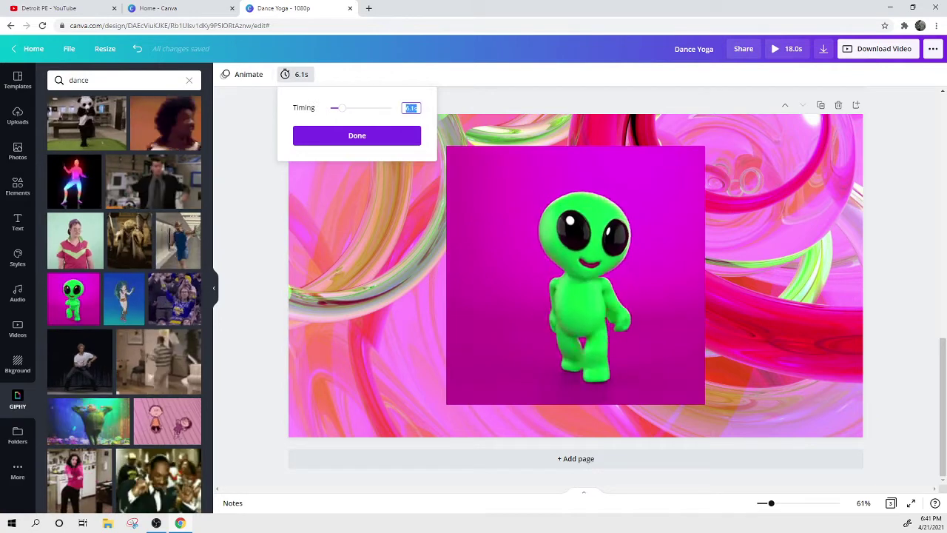
{"action": "type", "text": "15"}
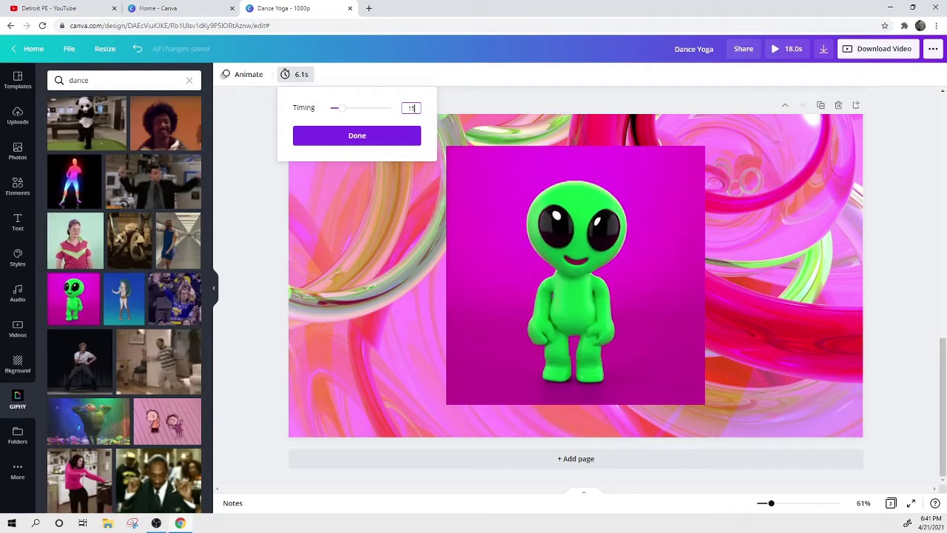
{"action": "left_click", "coordinate": [399, 135]}
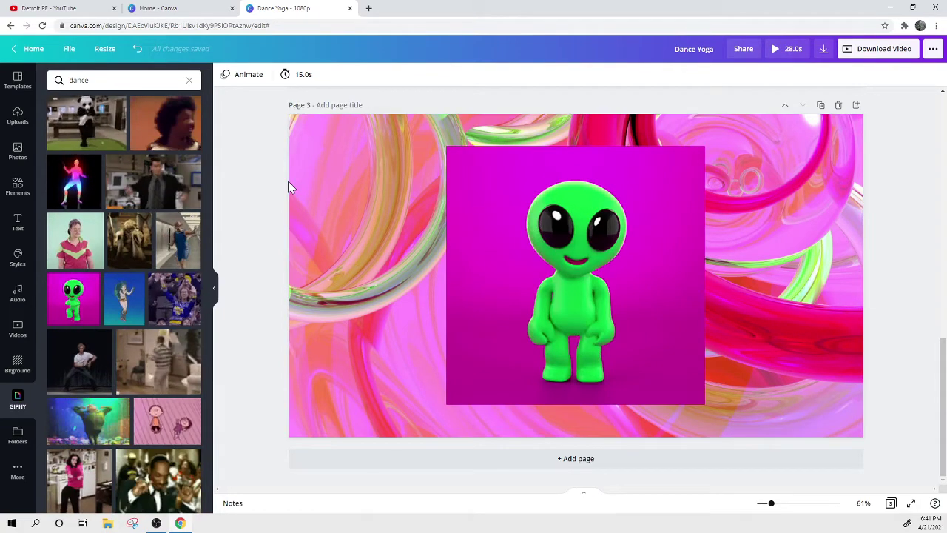
{"action": "scroll", "coordinate": [289, 184], "scroll_direction": "up", "scroll_amount": 6}
{"action": "scroll", "coordinate": [288, 194], "scroll_direction": "down", "scroll_amount": 5}
{"action": "scroll", "coordinate": [399, 207], "scroll_direction": "down", "scroll_amount": 1}
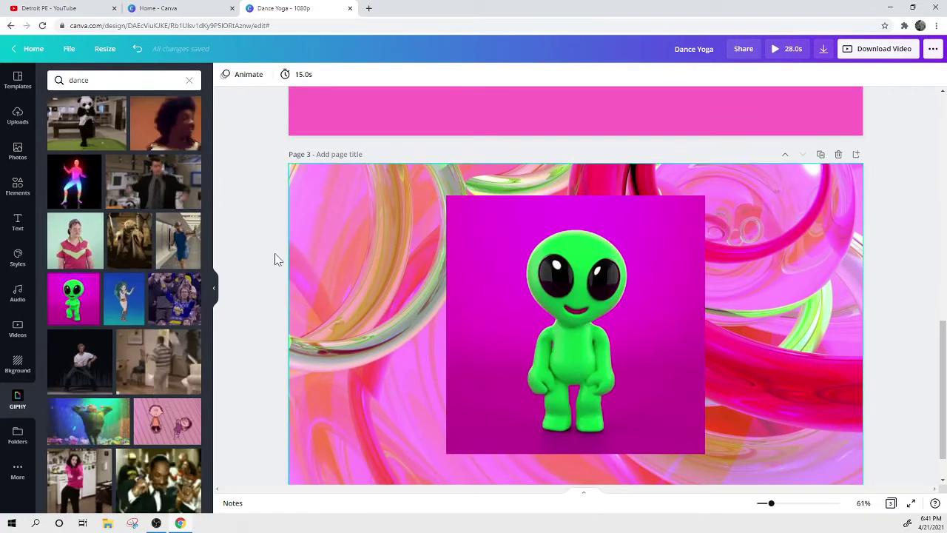
{"action": "left_click", "coordinate": [372, 258]}
{"action": "left_click", "coordinate": [532, 275]}
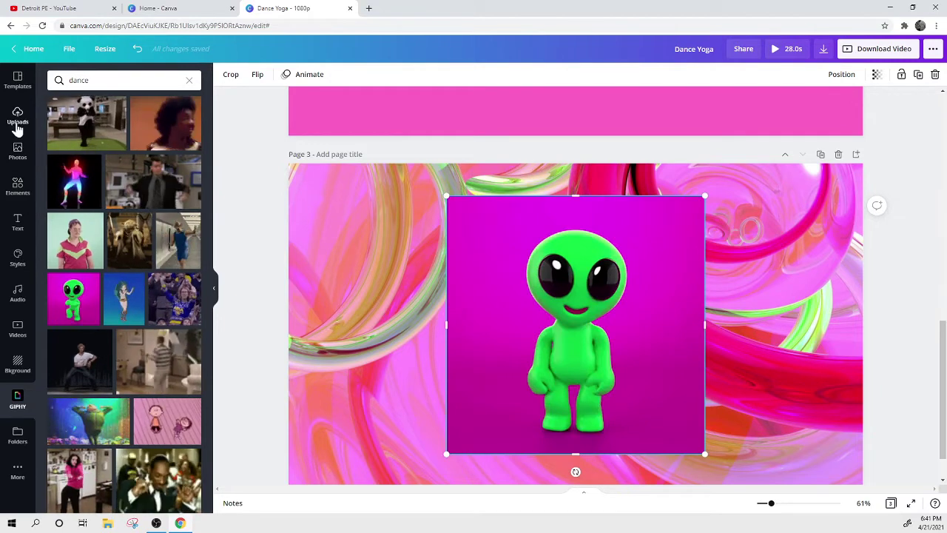
Step: Search the elements for "shapes" and add a plain square to page 3 over the alien GIF
{"action": "left_click", "coordinate": [18, 185]}
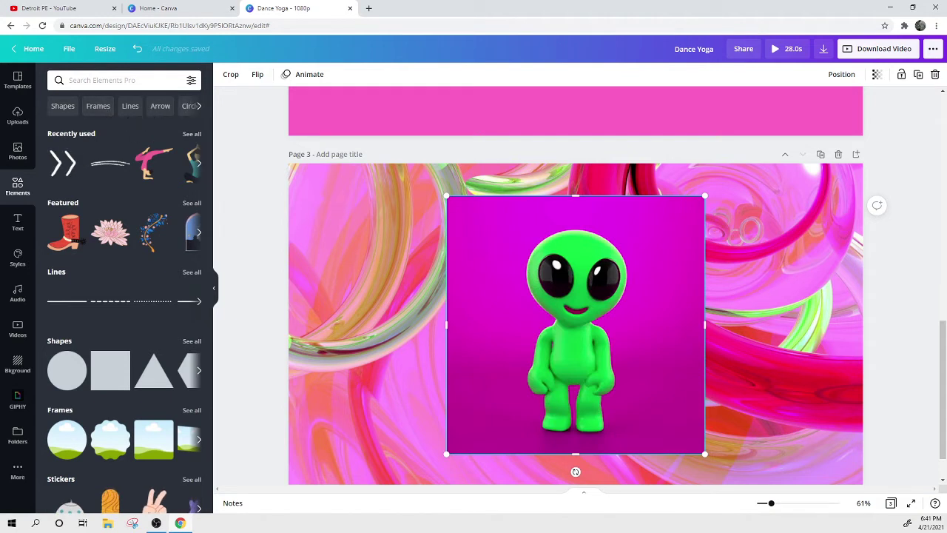
{"action": "left_click", "coordinate": [111, 79]}
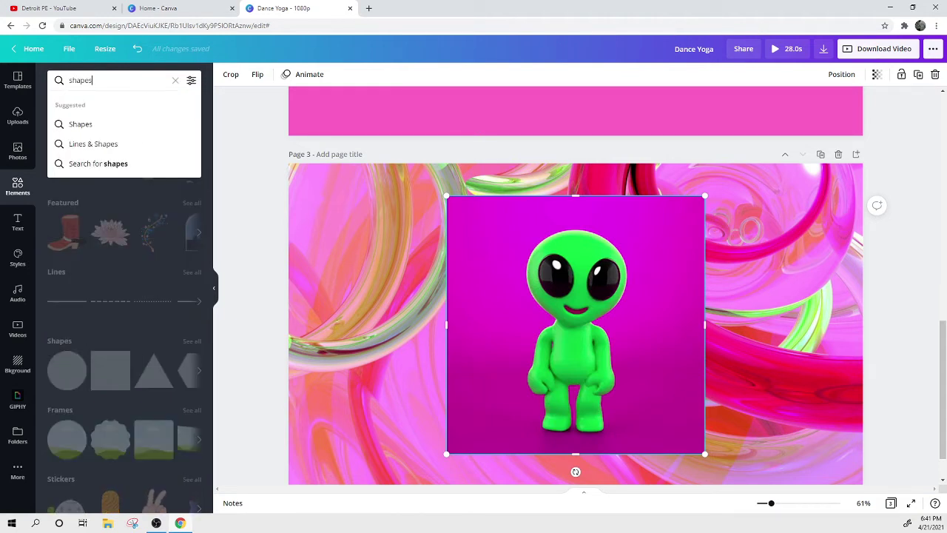
{"action": "key", "text": "Return"}
{"action": "scroll", "coordinate": [111, 200], "scroll_direction": "down", "scroll_amount": 1}
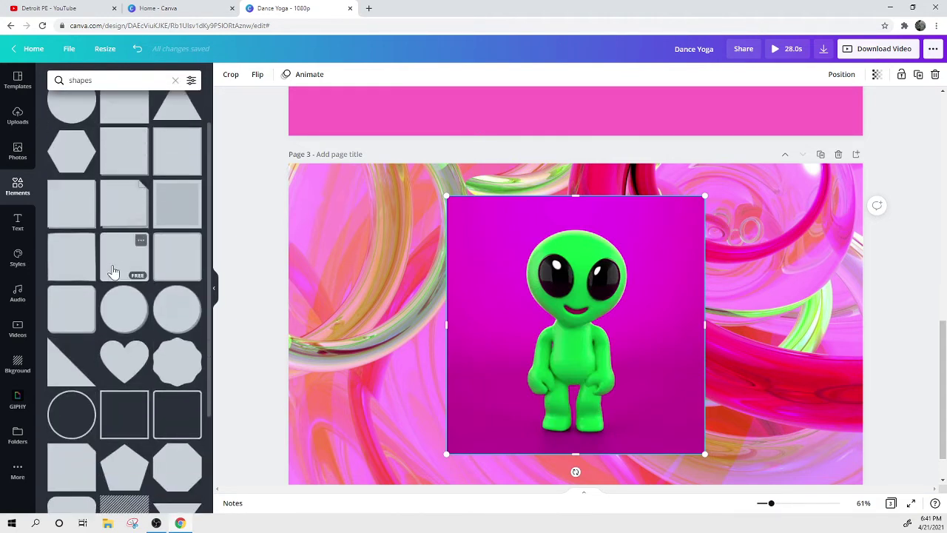
{"action": "scroll", "coordinate": [113, 272], "scroll_direction": "down", "scroll_amount": 2}
{"action": "scroll", "coordinate": [118, 255], "scroll_direction": "up", "scroll_amount": 1}
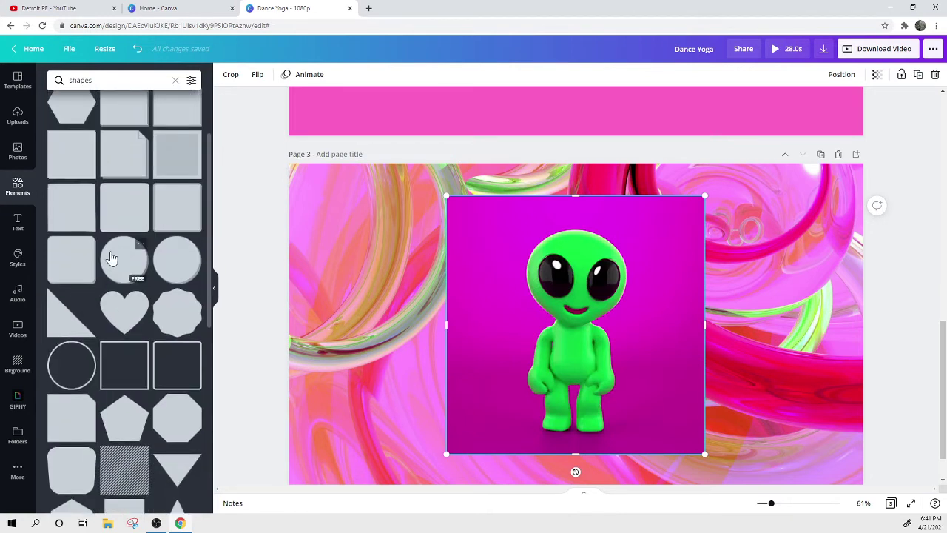
{"action": "scroll", "coordinate": [111, 255], "scroll_direction": "up", "scroll_amount": 2}
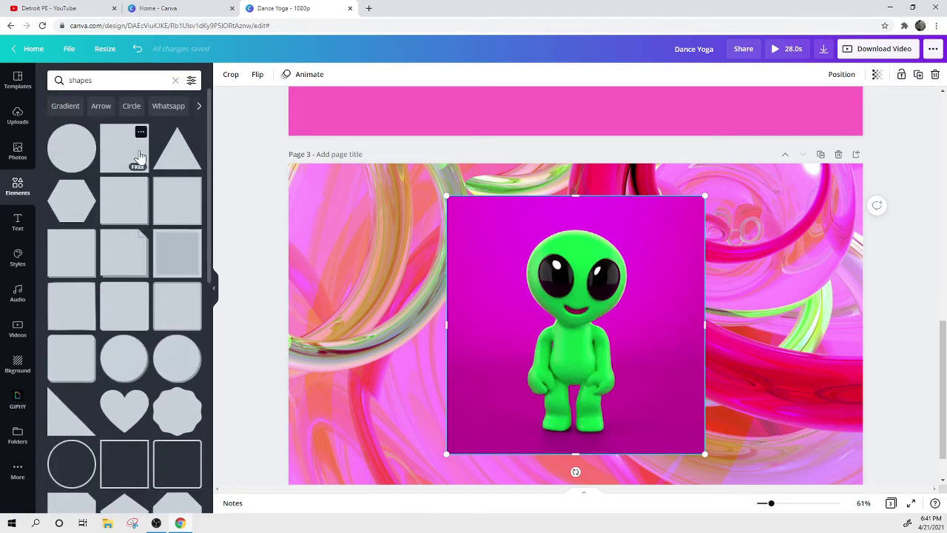
{"action": "left_click", "coordinate": [122, 152]}
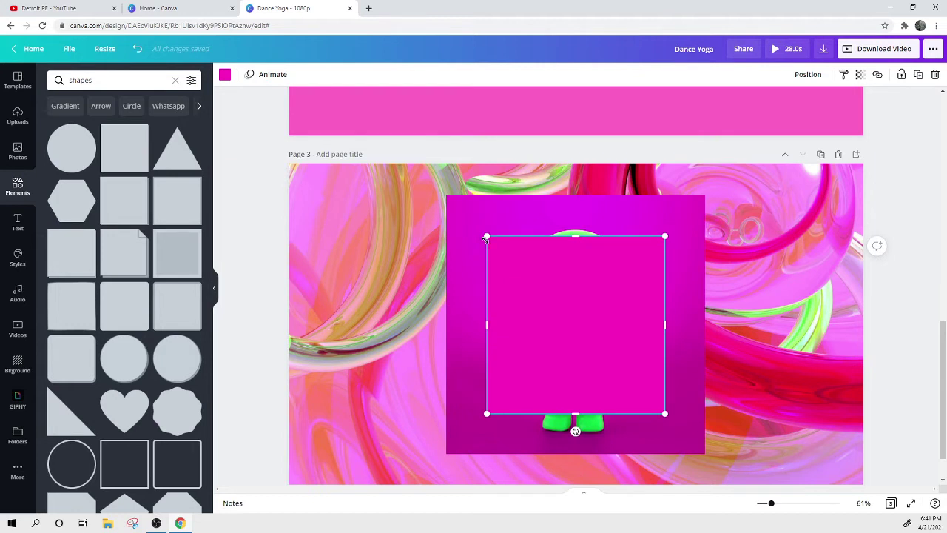
Step: Enlarge the magenta square on page 3 beyond the alien GIF and send it backward to frame the GIF
{"action": "left_click_drag", "start_coordinate": [486, 237], "coordinate": [434, 183]}
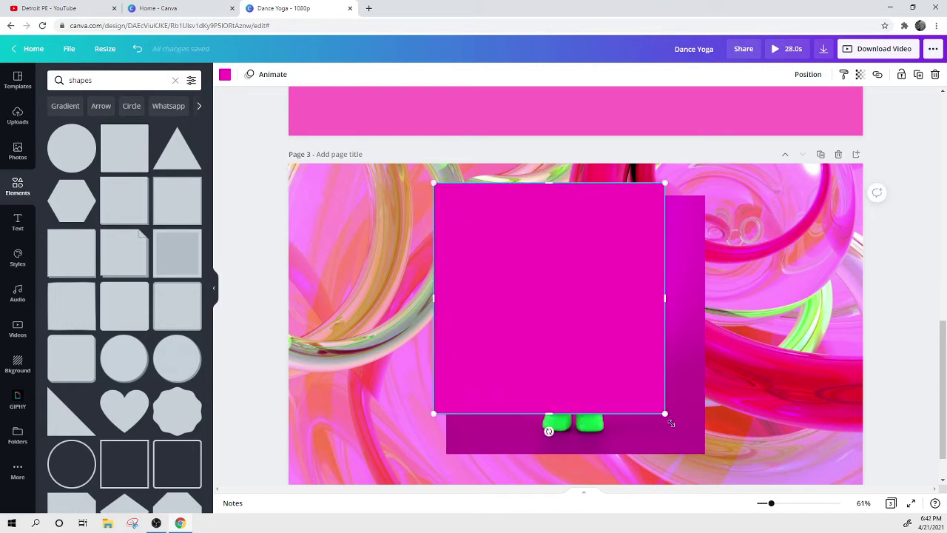
{"action": "left_click_drag", "start_coordinate": [670, 423], "coordinate": [719, 472]}
{"action": "right_click", "coordinate": [613, 349]}
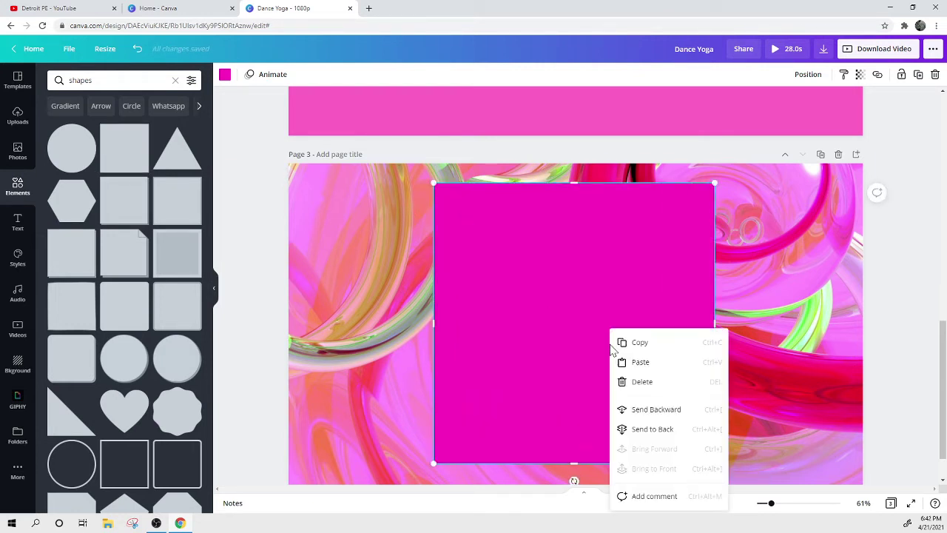
{"action": "left_click", "coordinate": [655, 409]}
{"action": "left_click", "coordinate": [746, 263]}
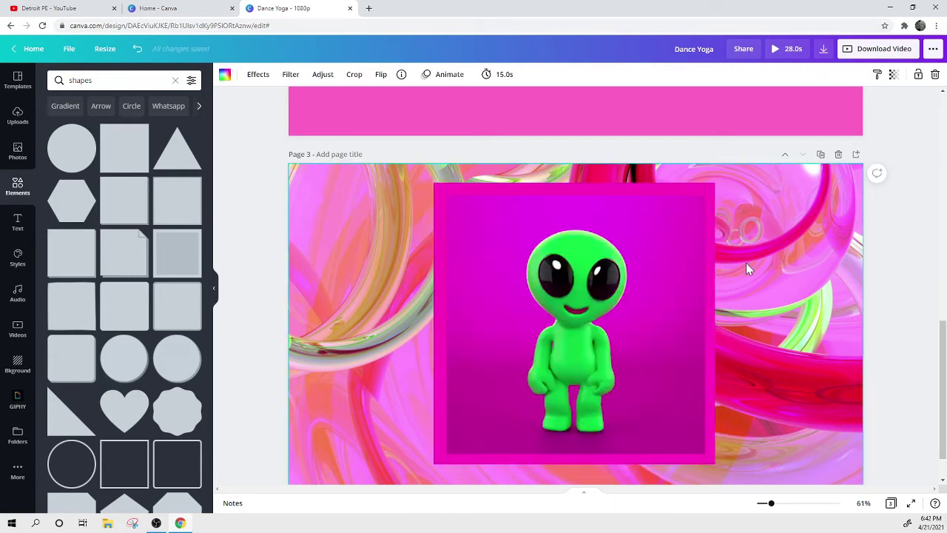
Step: Recolor the square behind the alien GIF on page 3 to black after trying purple and magenta
{"action": "left_click", "coordinate": [466, 194]}
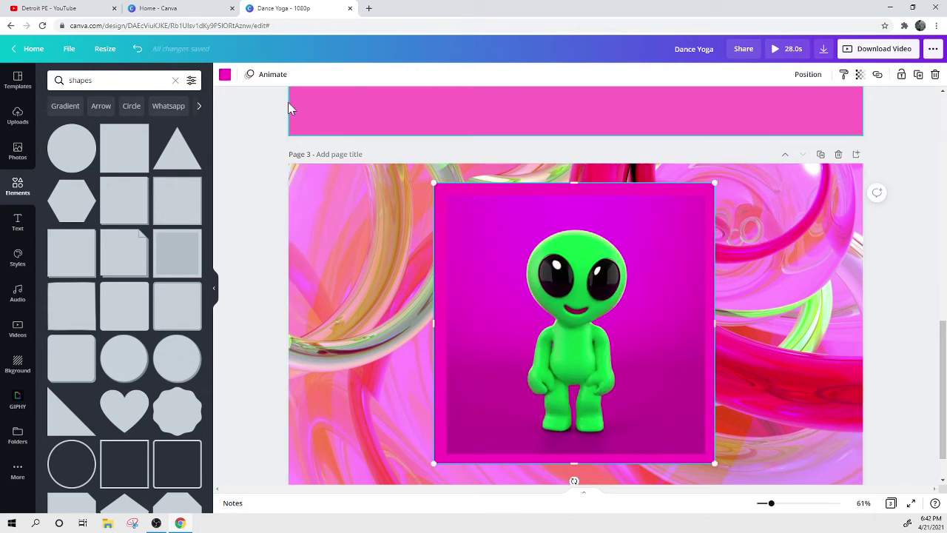
{"action": "left_click", "coordinate": [225, 74]}
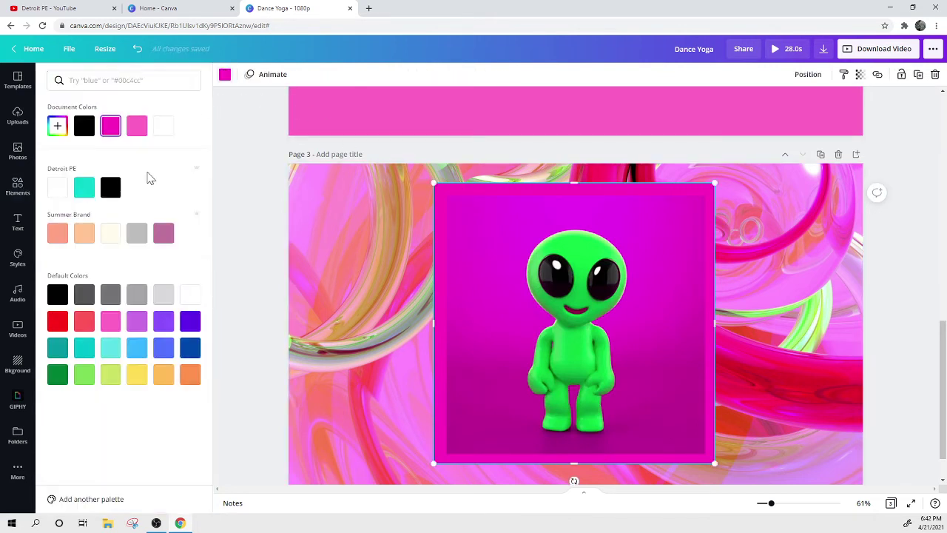
{"action": "left_click", "coordinate": [136, 321]}
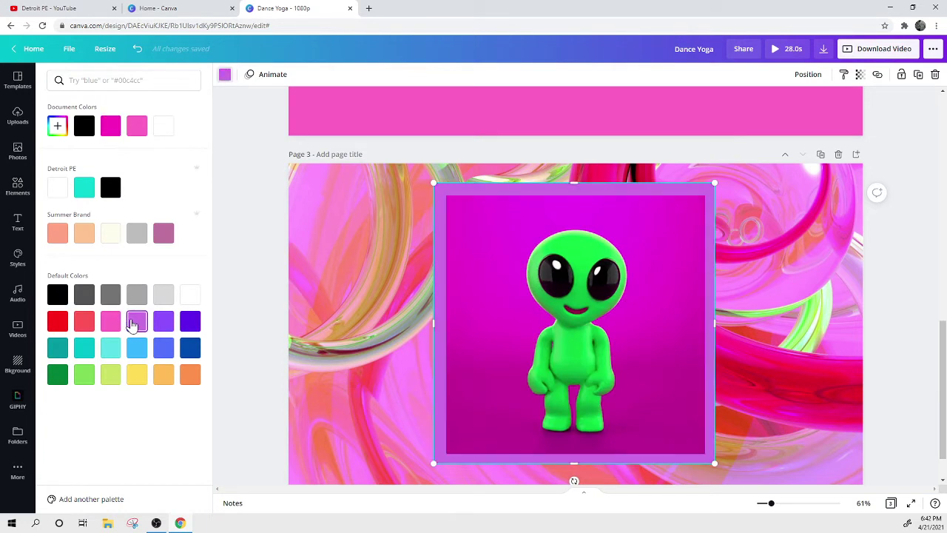
{"action": "left_click", "coordinate": [110, 126]}
{"action": "left_click", "coordinate": [86, 129]}
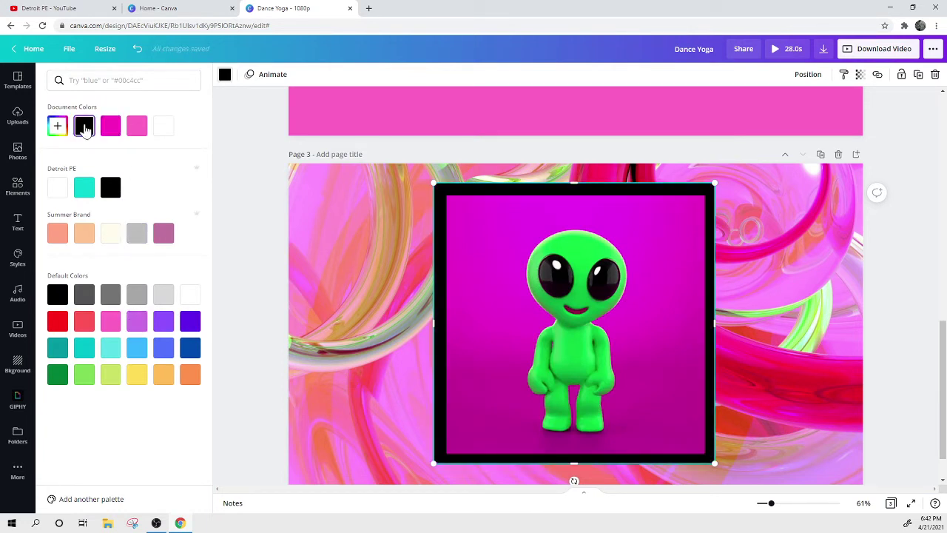
{"action": "left_click", "coordinate": [373, 308]}
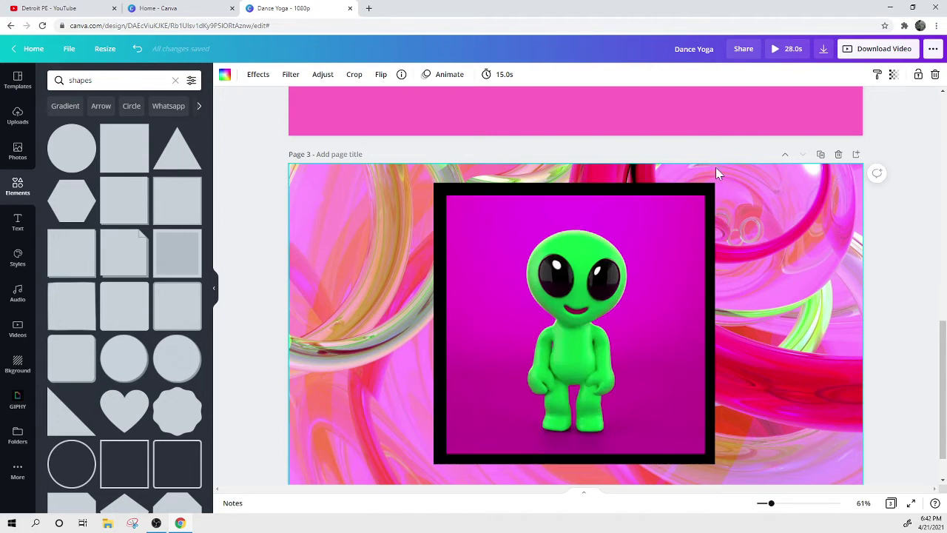
Step: Duplicate page 3 and delete the alien GIF from the copy on page 4
{"action": "scroll", "coordinate": [786, 219], "scroll_direction": "down", "scroll_amount": 1}
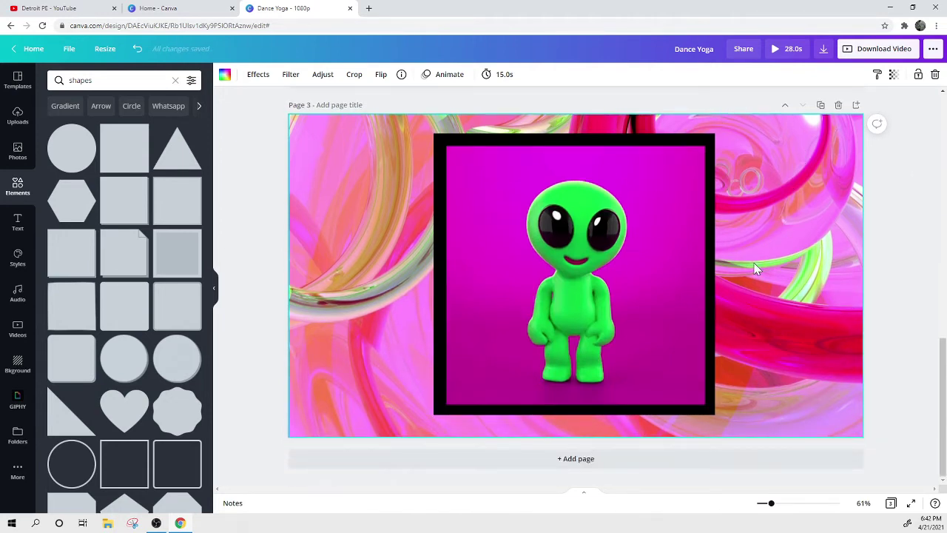
{"action": "scroll", "coordinate": [762, 255], "scroll_direction": "up", "scroll_amount": 4}
{"action": "scroll", "coordinate": [774, 241], "scroll_direction": "down", "scroll_amount": 3}
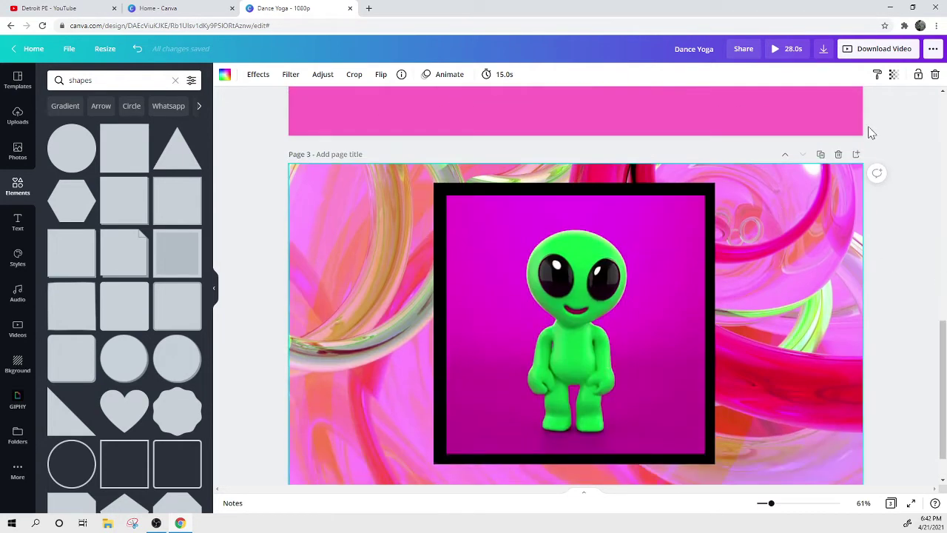
{"action": "left_click", "coordinate": [820, 156]}
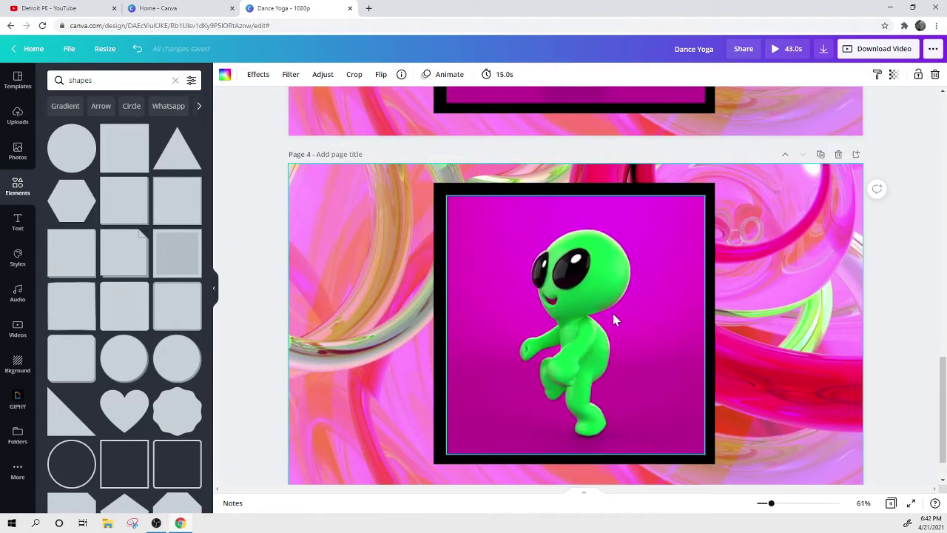
{"action": "left_click", "coordinate": [274, 107]}
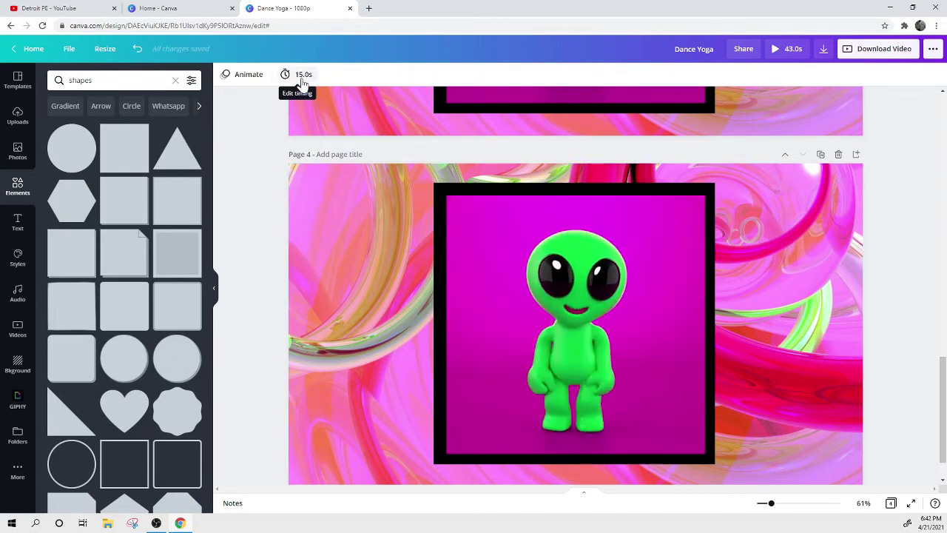
{"action": "left_click", "coordinate": [556, 293]}
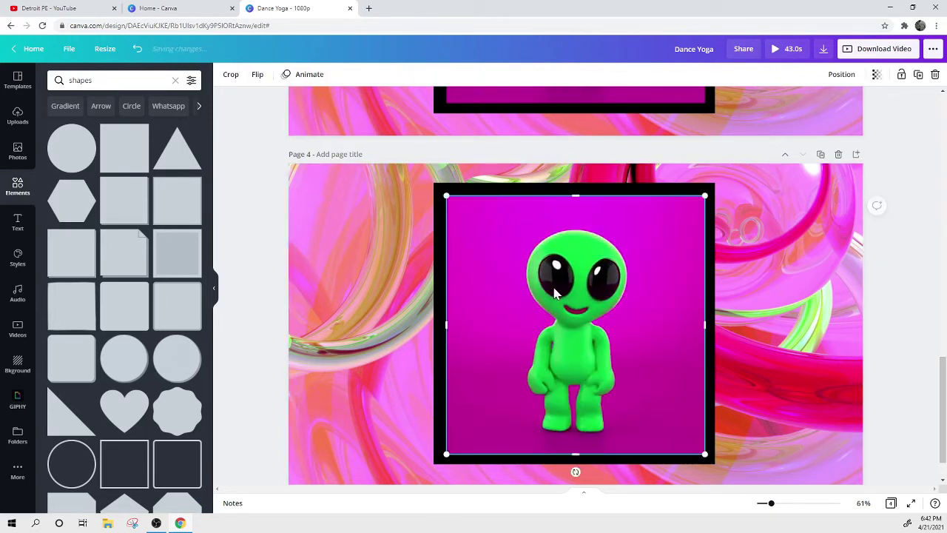
{"action": "key", "text": "Delete"}
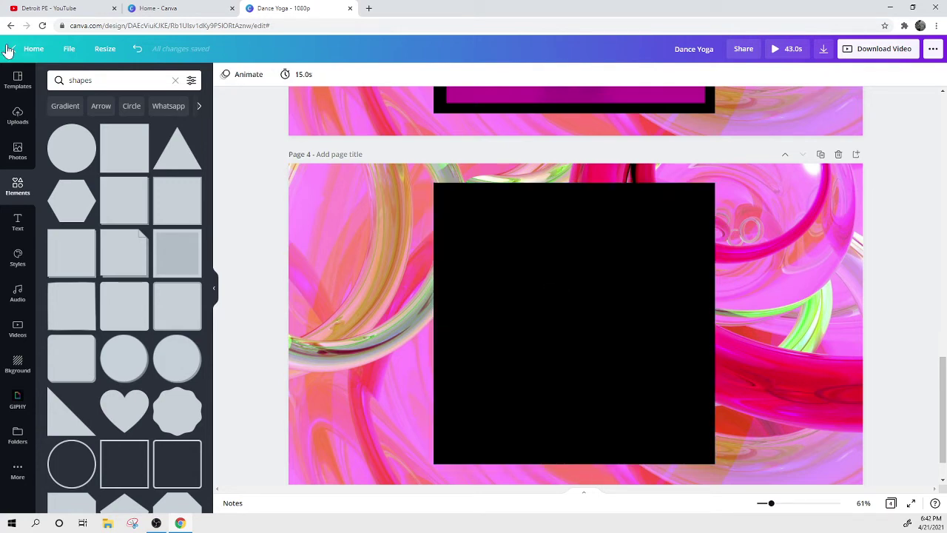
Step: Add the glowing rainbow-colored dancer GIF from GIPHY over the square on page 4 and recolor the square magenta
{"action": "left_click", "coordinate": [18, 399]}
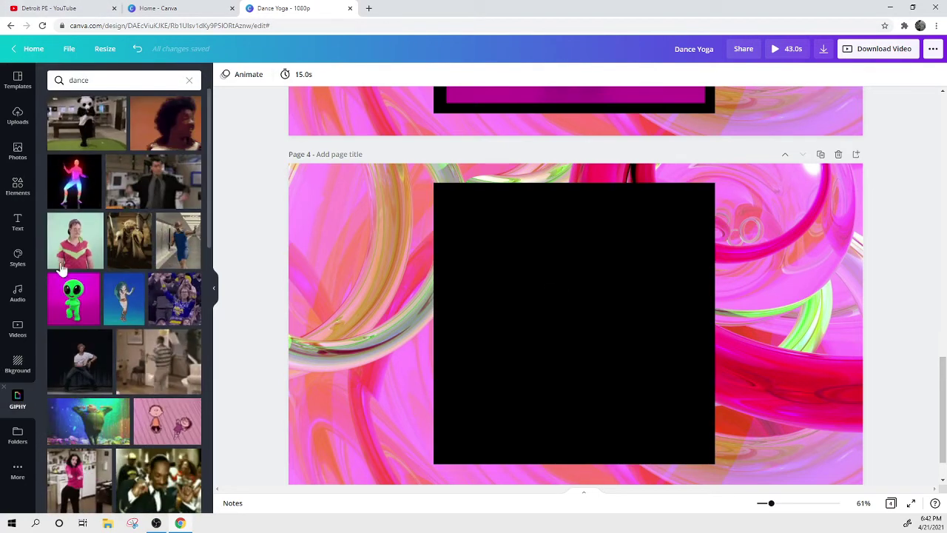
{"action": "left_click_drag", "start_coordinate": [74, 182], "coordinate": [525, 252]}
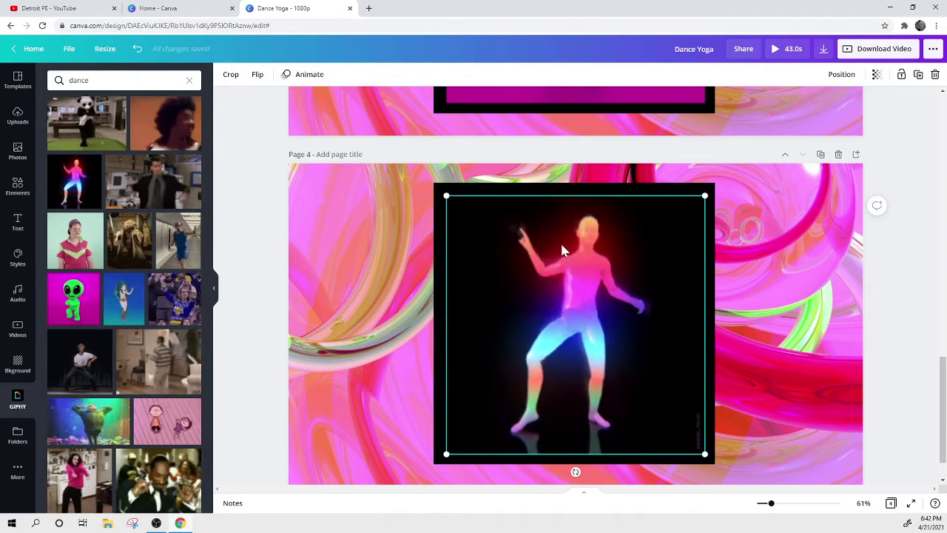
{"action": "left_click", "coordinate": [534, 191]}
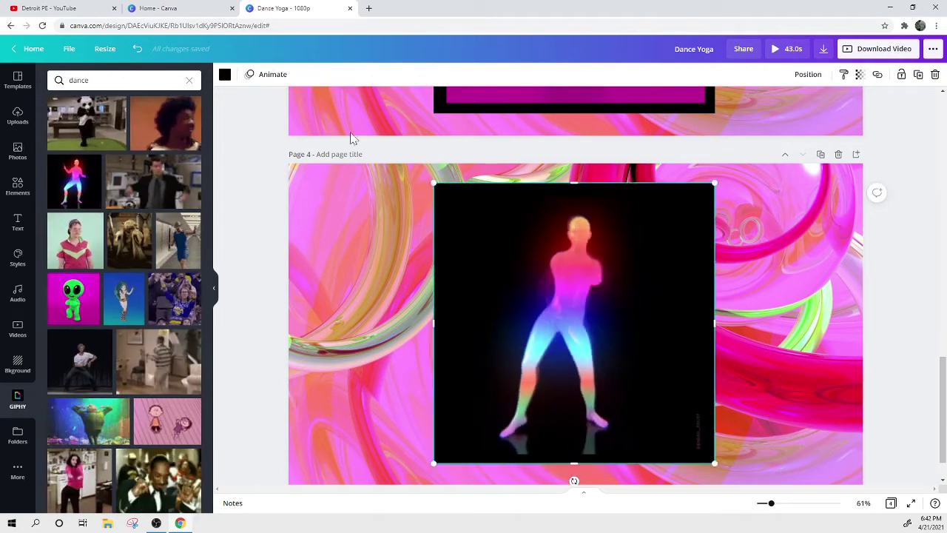
{"action": "left_click", "coordinate": [224, 74]}
{"action": "left_click", "coordinate": [110, 126]}
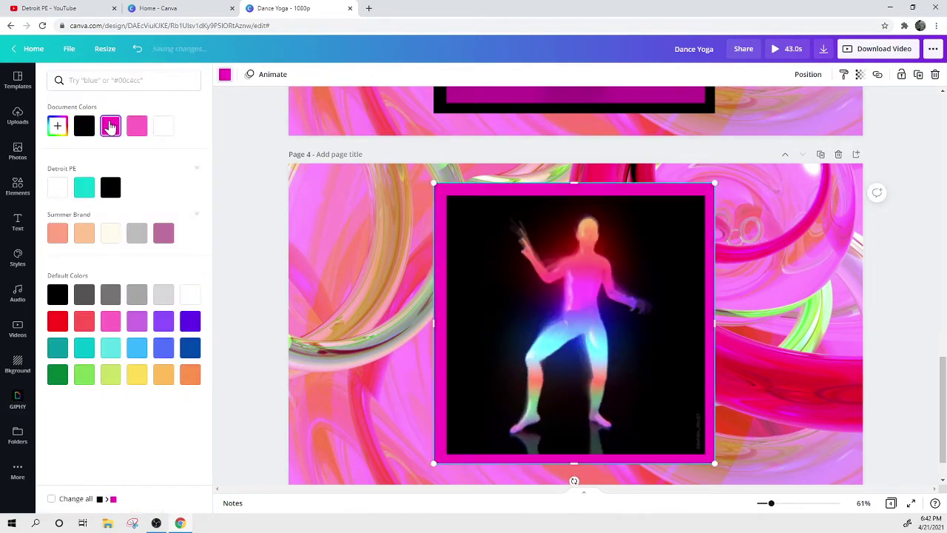
{"action": "double_click", "coordinate": [318, 278]}
{"action": "left_click", "coordinate": [238, 228]}
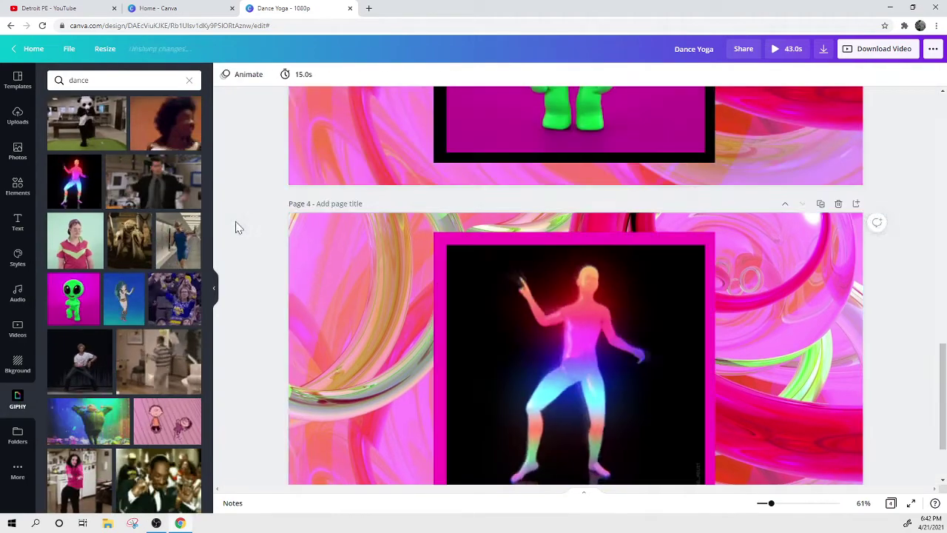
Step: Duplicate page 4 and delete the rainbow dancer GIF from the copy on page 5
{"action": "scroll", "coordinate": [370, 296], "scroll_direction": "up", "scroll_amount": 7}
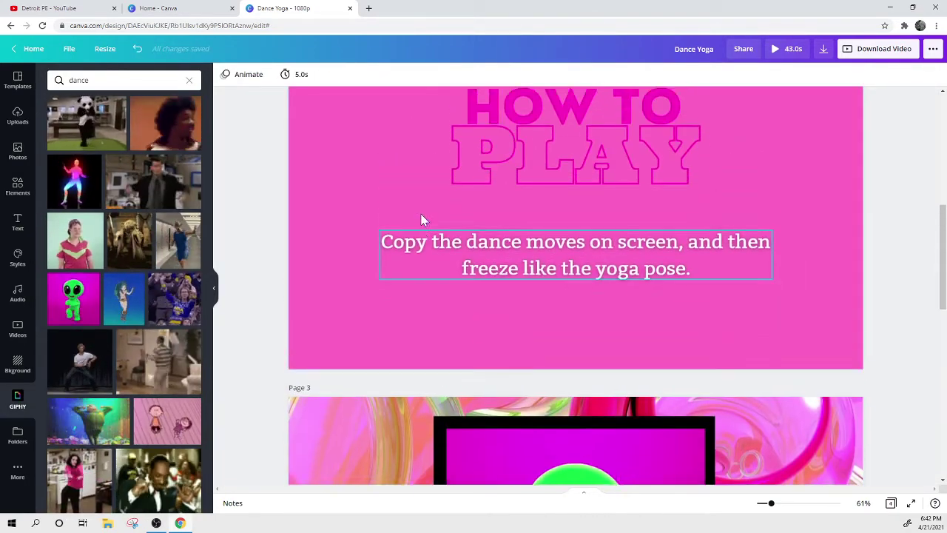
{"action": "scroll", "coordinate": [422, 219], "scroll_direction": "up", "scroll_amount": 2}
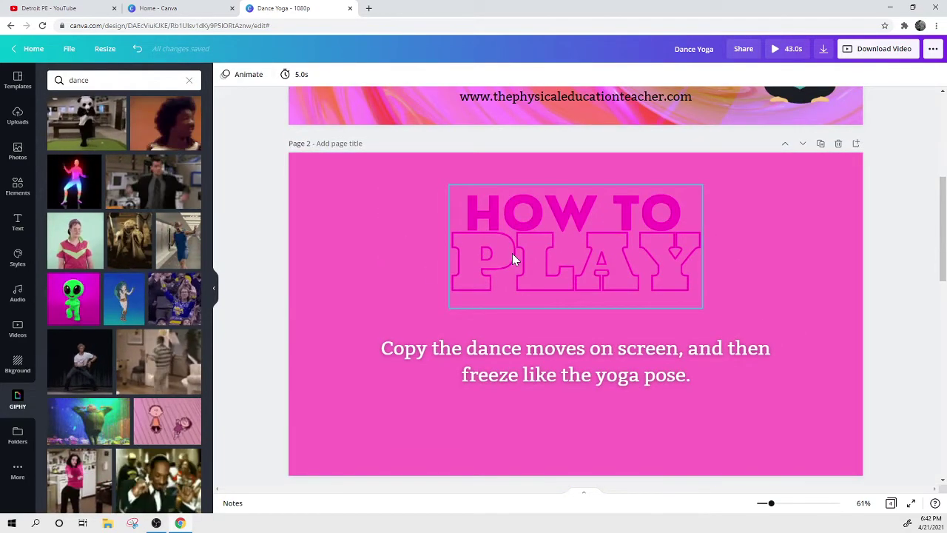
{"action": "scroll", "coordinate": [512, 255], "scroll_direction": "down", "scroll_amount": 6}
{"action": "scroll", "coordinate": [468, 303], "scroll_direction": "down", "scroll_amount": 3}
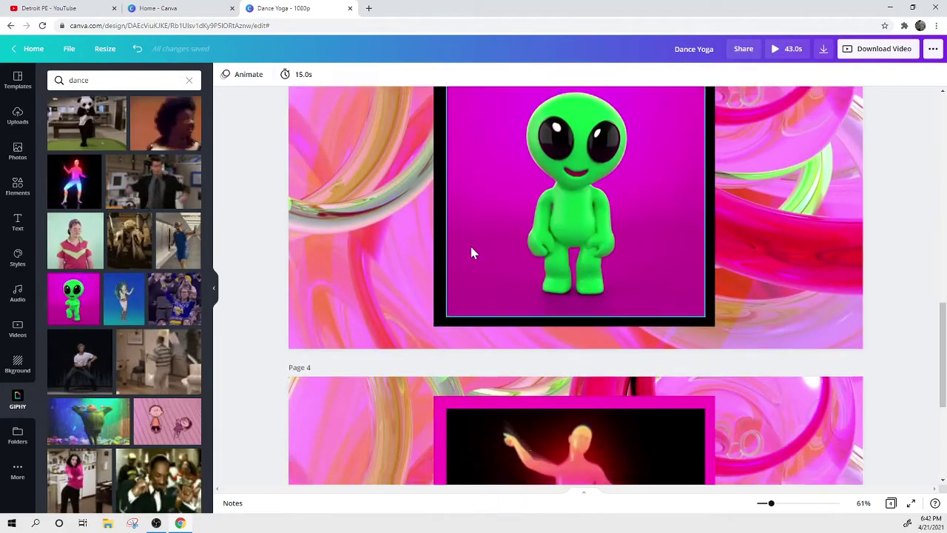
{"action": "scroll", "coordinate": [471, 253], "scroll_direction": "down", "scroll_amount": 5}
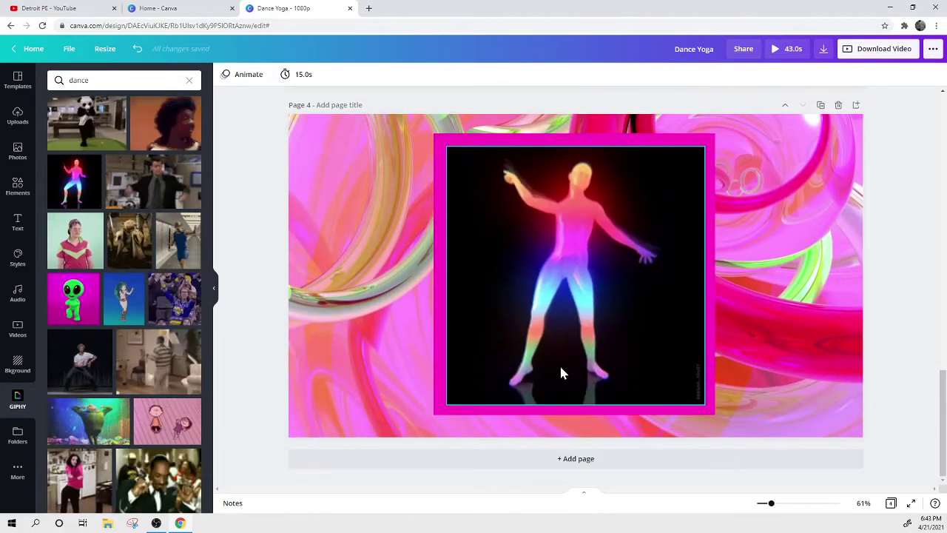
{"action": "left_click", "coordinate": [821, 106]}
{"action": "left_click", "coordinate": [596, 231]}
{"action": "key", "text": "Delete"}
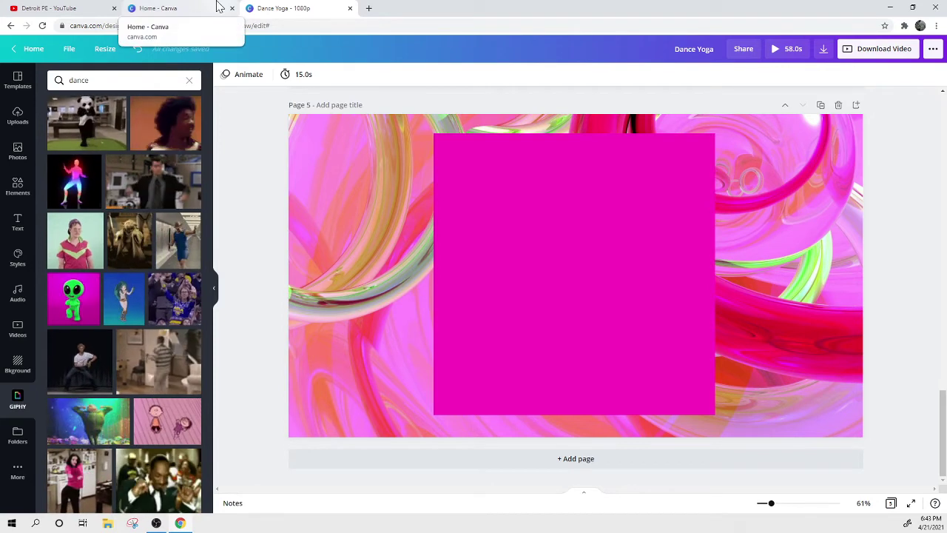
Step: Try the recently used photo of the girl bending forward on page 5
{"action": "left_click", "coordinate": [21, 152]}
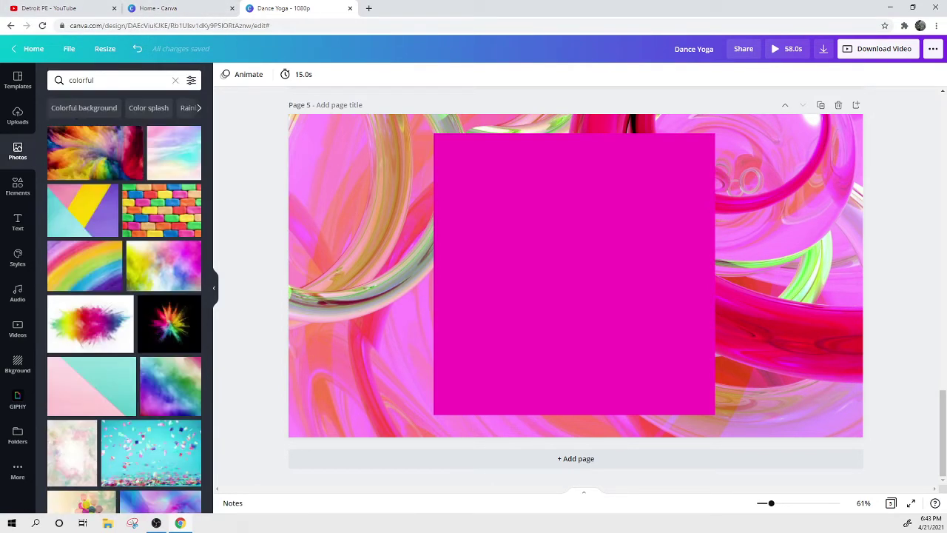
{"action": "left_click", "coordinate": [175, 81]}
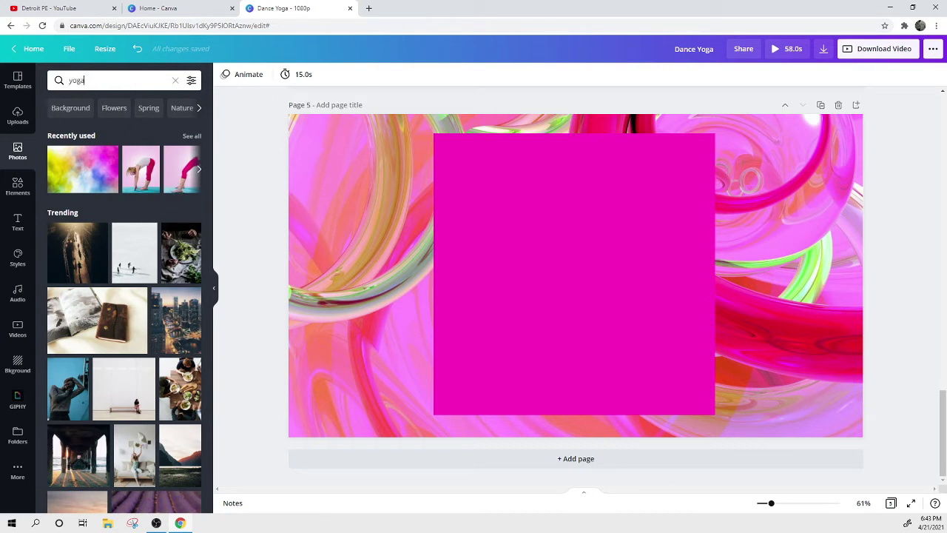
{"action": "left_click", "coordinate": [145, 174]}
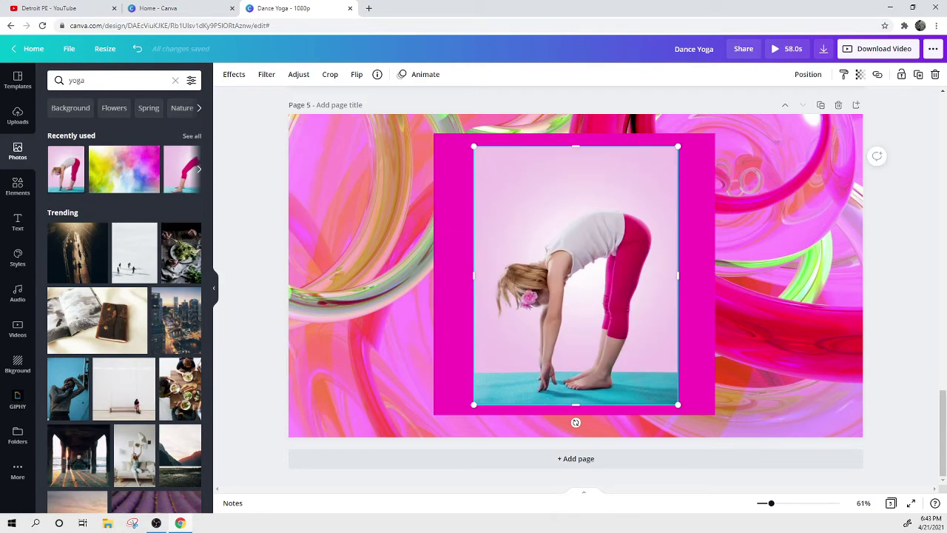
Step: Search the photos for "girl sitting in yoga pose" and delete the forward-bend photo from page 5
{"action": "left_click", "coordinate": [126, 80]}
{"action": "left_click", "coordinate": [106, 124]}
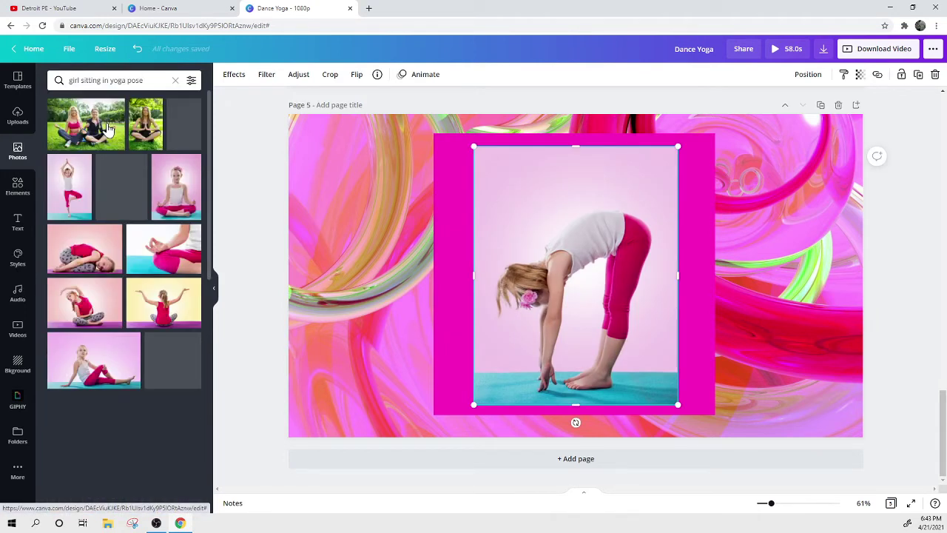
{"action": "key", "text": "Delete"}
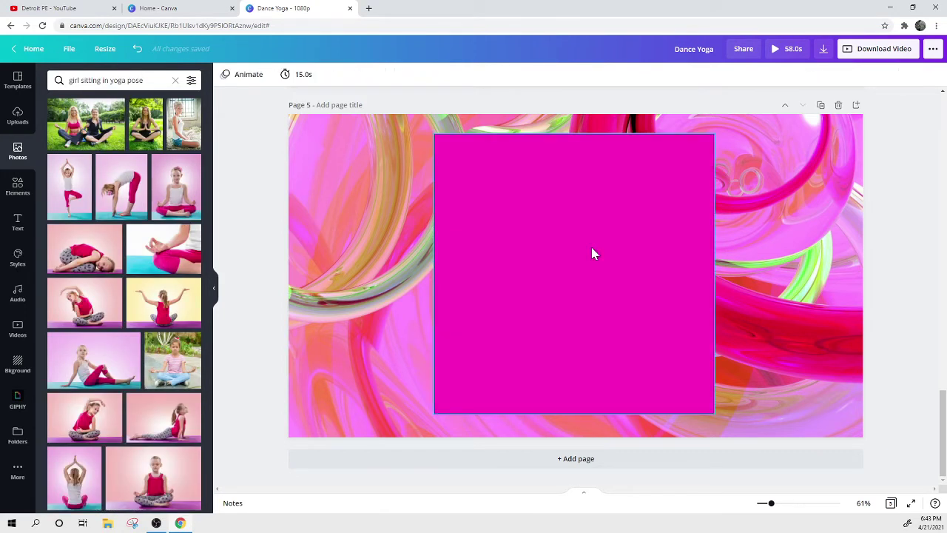
{"action": "scroll", "coordinate": [136, 215], "scroll_direction": "down", "scroll_amount": 10}
{"action": "scroll", "coordinate": [136, 215], "scroll_direction": "up", "scroll_amount": 10}
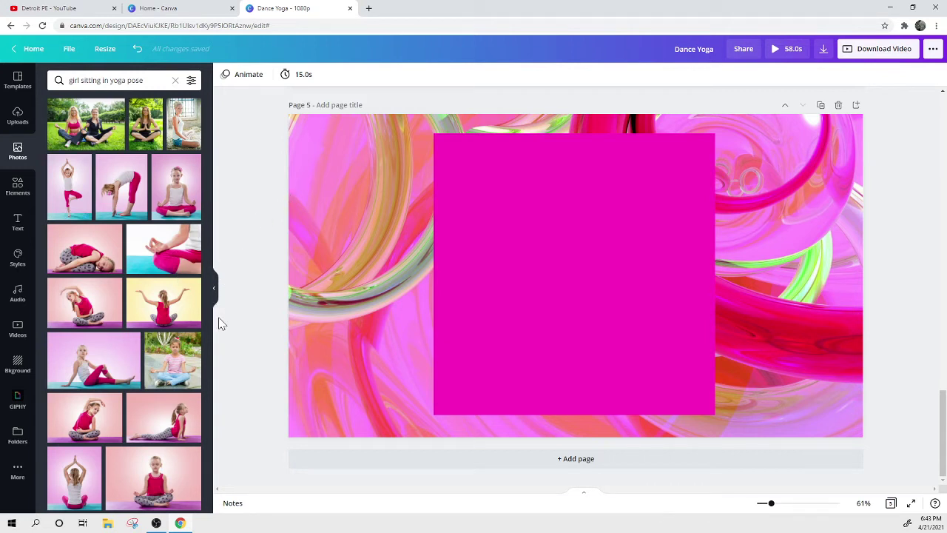
Step: Add the photo of the seated girl stretching one arm overhead to page 5, shrink it and place it over the magenta square
{"action": "left_click", "coordinate": [94, 421]}
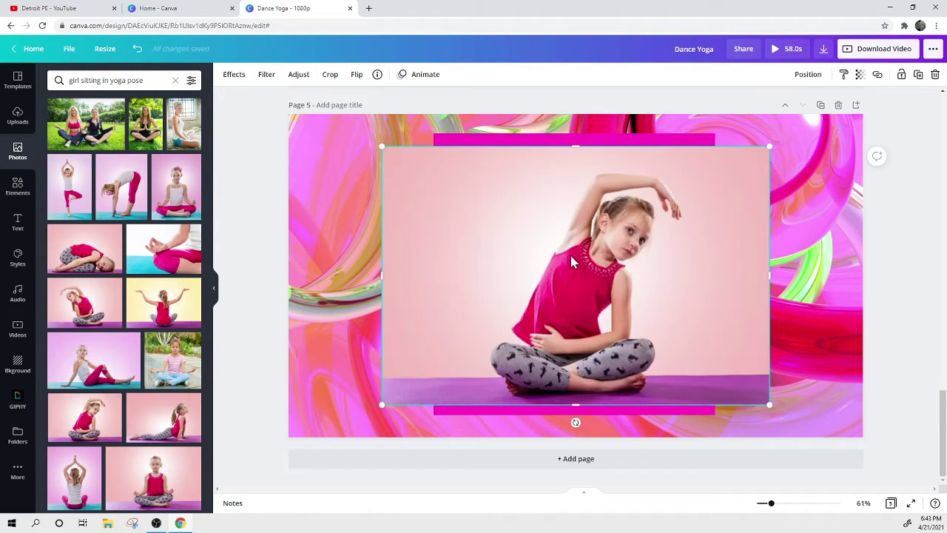
{"action": "left_click_drag", "start_coordinate": [770, 145], "coordinate": [686, 201]}
{"action": "left_click_drag", "start_coordinate": [558, 311], "coordinate": [592, 283]}
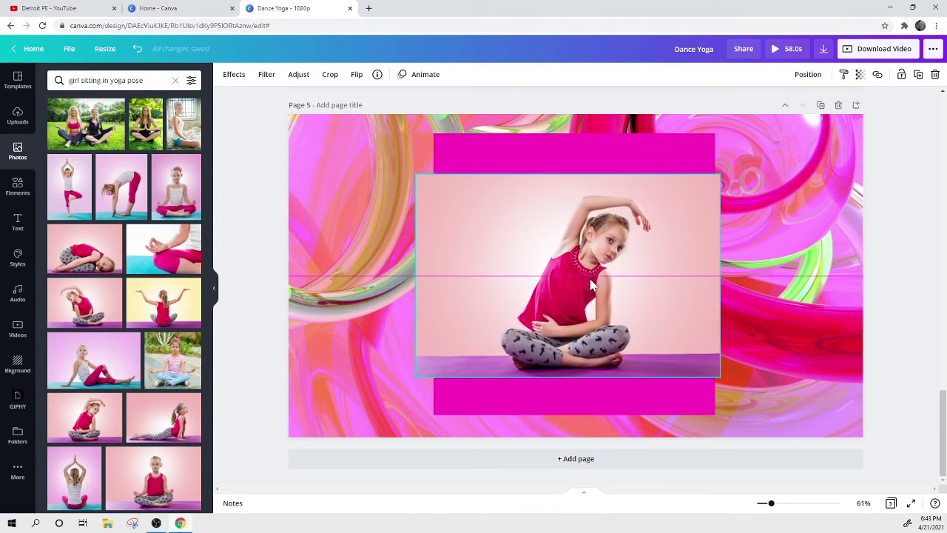
Step: Remove the background of the seated yoga girl photo on page 5 with the Background Remover effect
{"action": "left_click", "coordinate": [235, 76]}
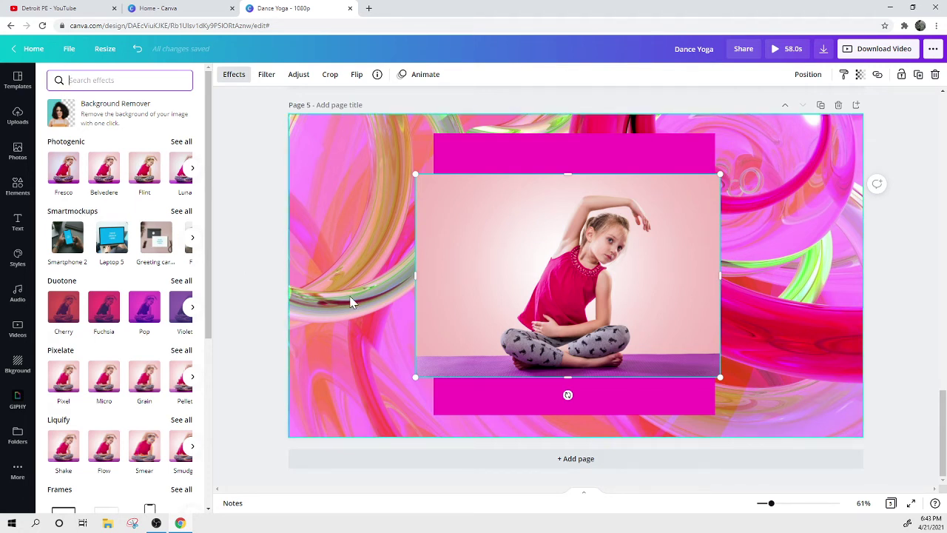
{"action": "left_click", "coordinate": [97, 118]}
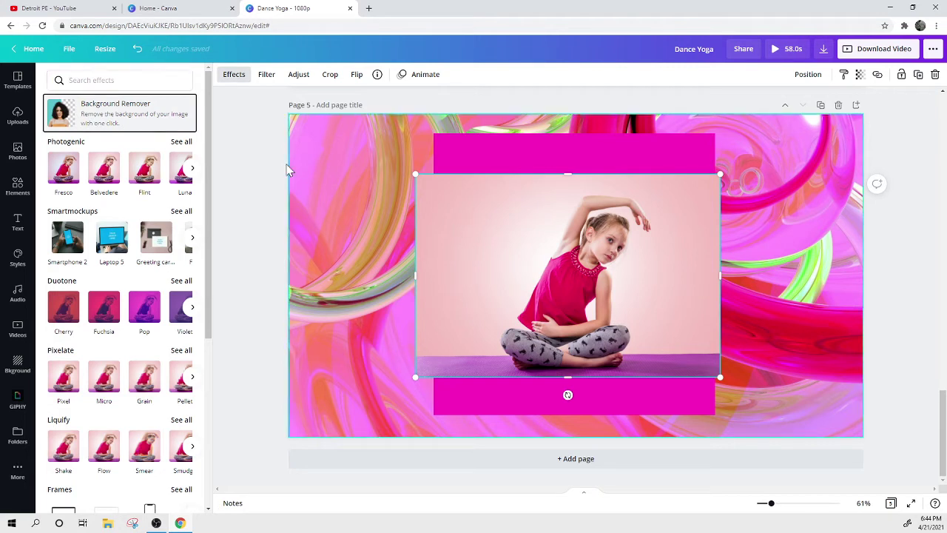
{"action": "left_click", "coordinate": [83, 109]}
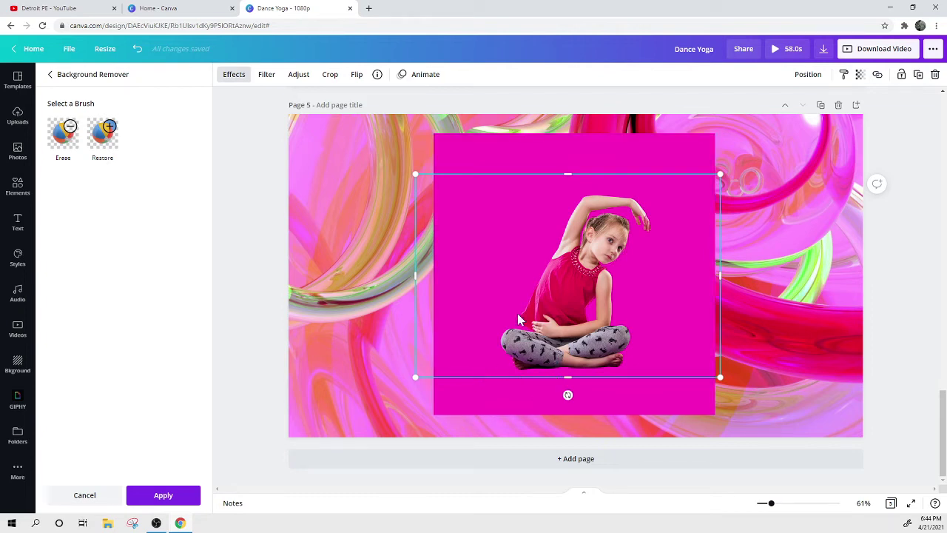
Step: Undo the background removal on page 5's yoga photo and reshape the magenta square into a wide rectangle bordering it
{"action": "left_click", "coordinate": [137, 48]}
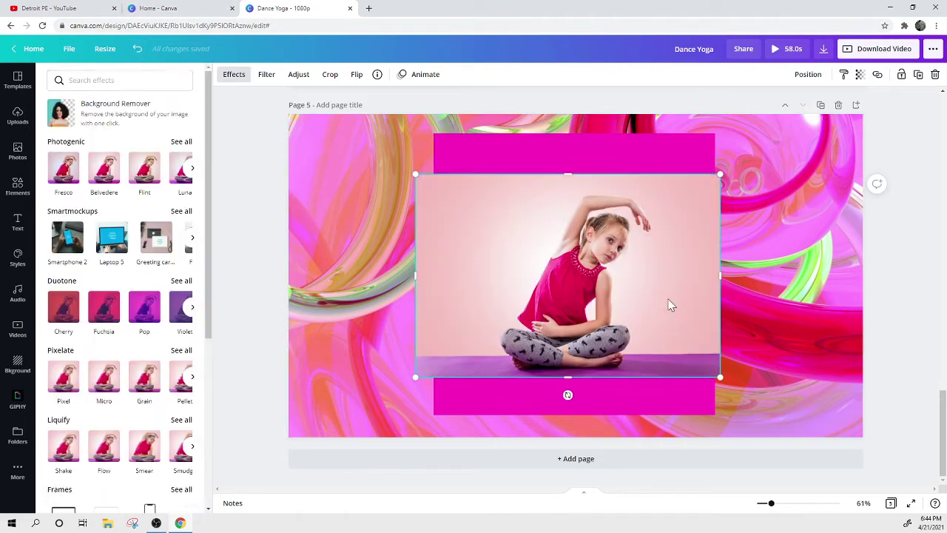
{"action": "left_click", "coordinate": [657, 158]}
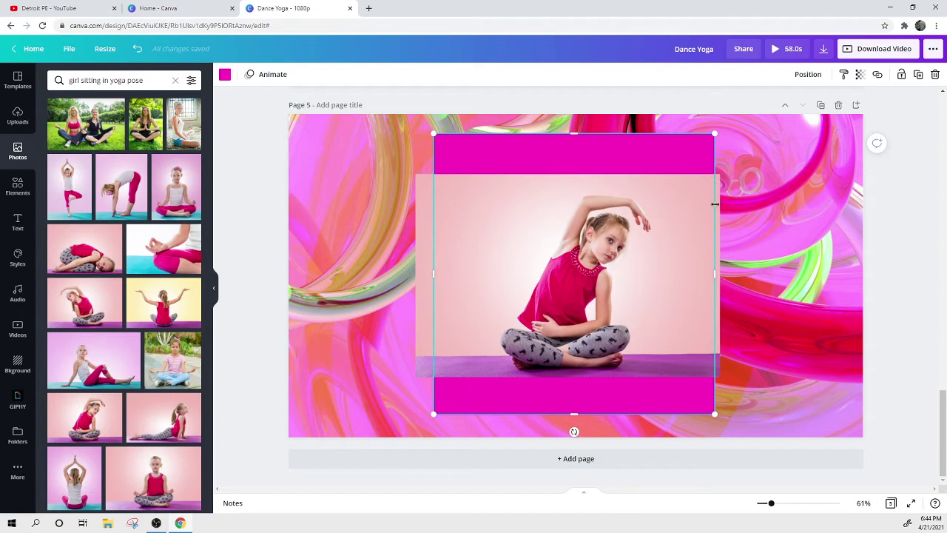
{"action": "left_click_drag", "start_coordinate": [715, 204], "coordinate": [744, 222]}
{"action": "left_click_drag", "start_coordinate": [435, 182], "coordinate": [389, 182]}
{"action": "left_click_drag", "start_coordinate": [574, 134], "coordinate": [576, 163]}
{"action": "left_click_drag", "start_coordinate": [564, 406], "coordinate": [564, 394]}
Step: Align the seated girl photo with the magenta rectangle and center both together on page 5
{"action": "left_click_drag", "start_coordinate": [552, 291], "coordinate": [552, 291]}
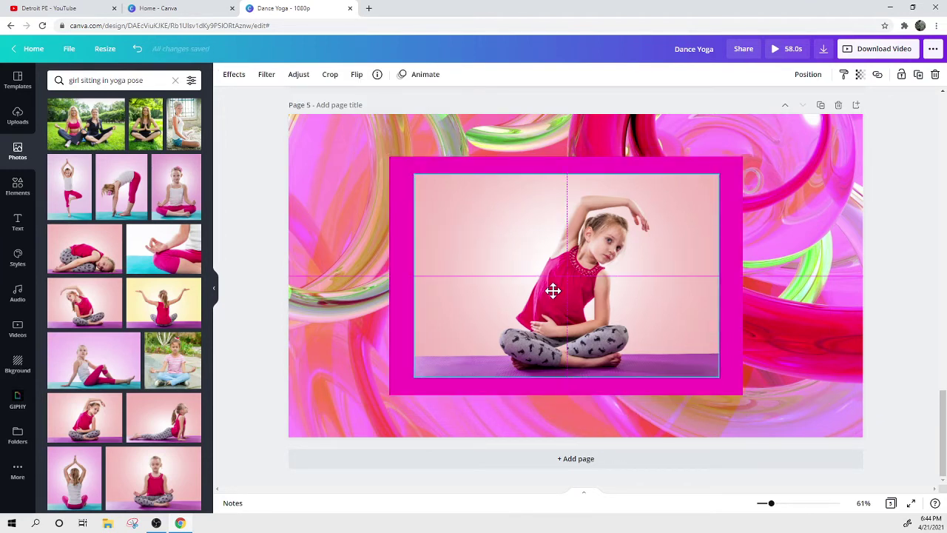
{"action": "left_click_drag", "start_coordinate": [491, 151], "coordinate": [527, 234]}
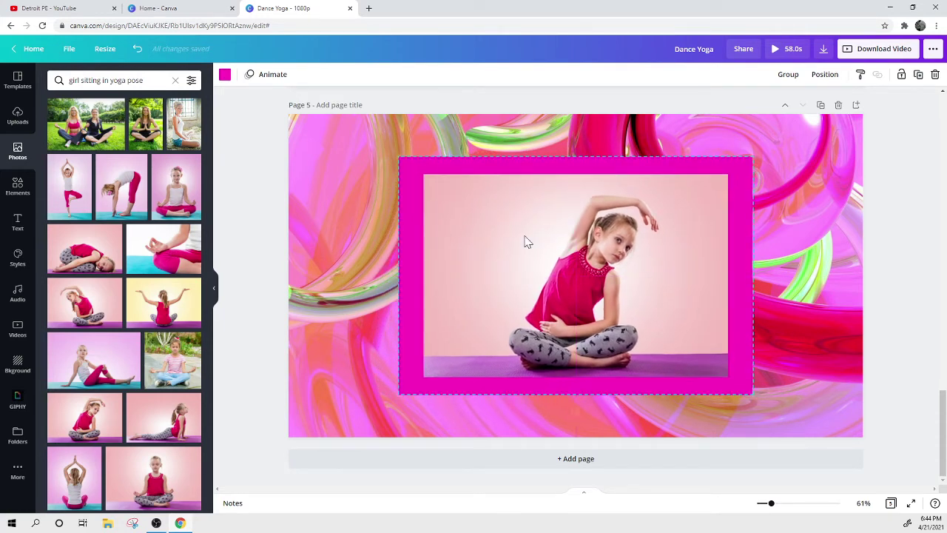
{"action": "left_click", "coordinate": [309, 269]}
Step: Apply the page animations Rise to page 5, Tumble to page 4 and Stomp to page 3
{"action": "scroll", "coordinate": [310, 270], "scroll_direction": "up", "scroll_amount": 3}
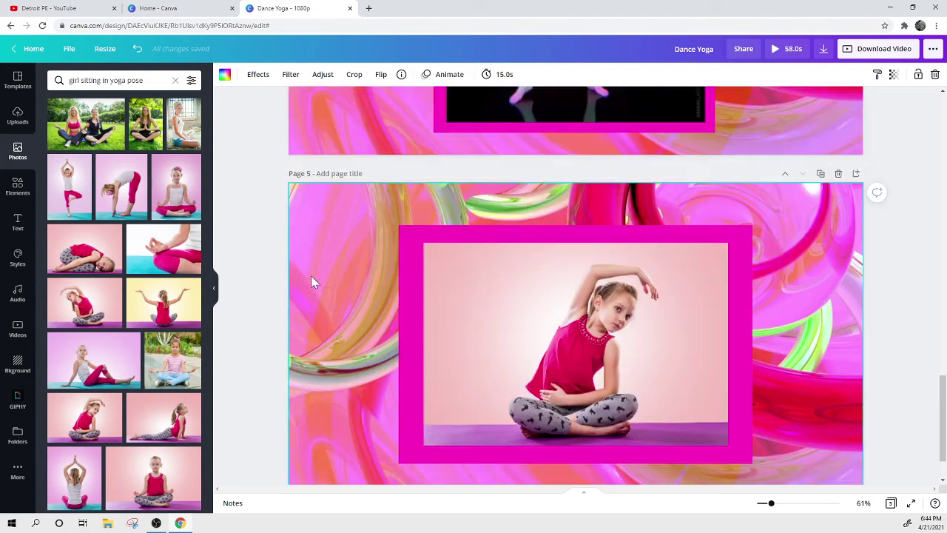
{"action": "scroll", "coordinate": [311, 266], "scroll_direction": "down", "scroll_amount": 3}
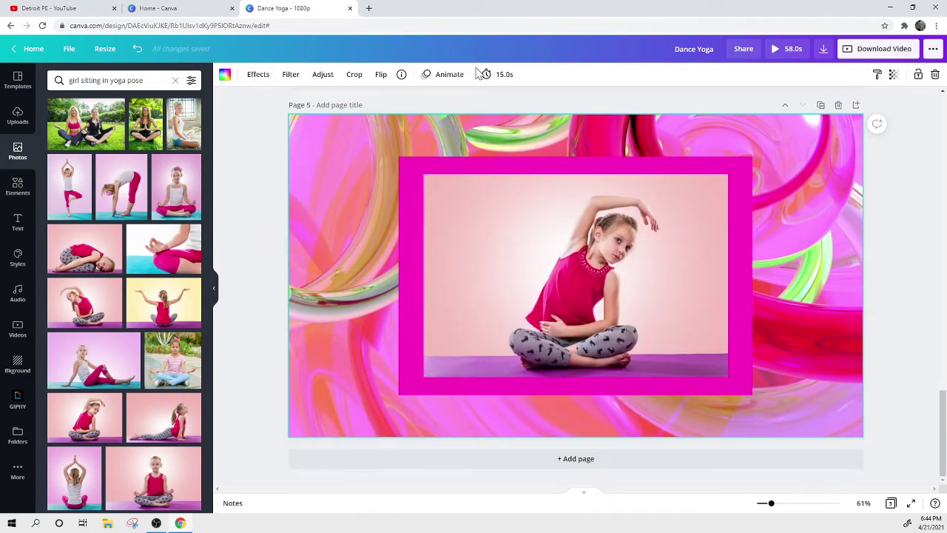
{"action": "left_click", "coordinate": [442, 76]}
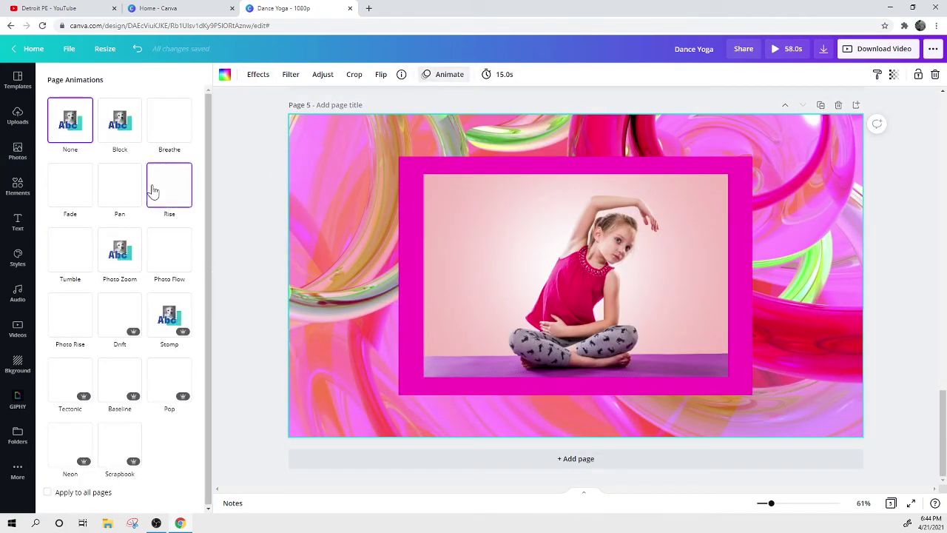
{"action": "scroll", "coordinate": [291, 229], "scroll_direction": "up", "scroll_amount": 3}
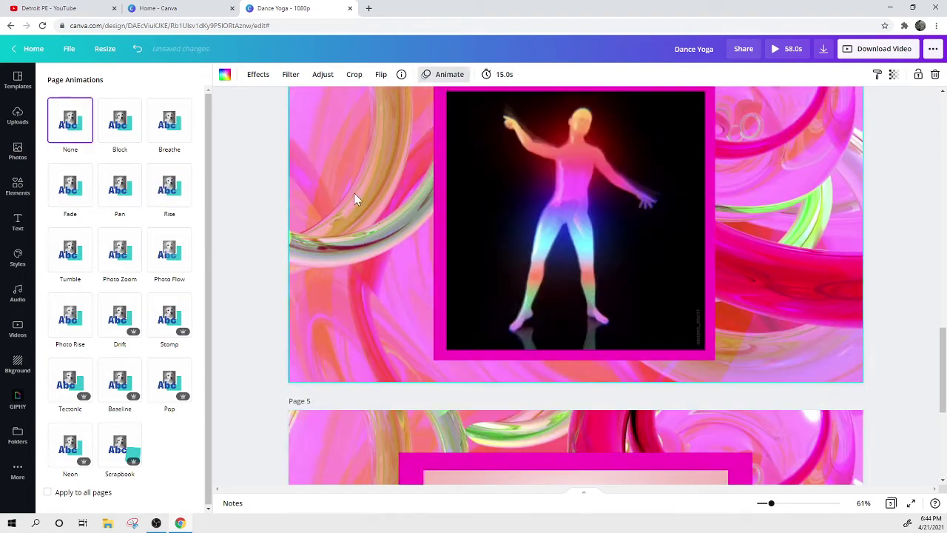
{"action": "left_click", "coordinate": [74, 255]}
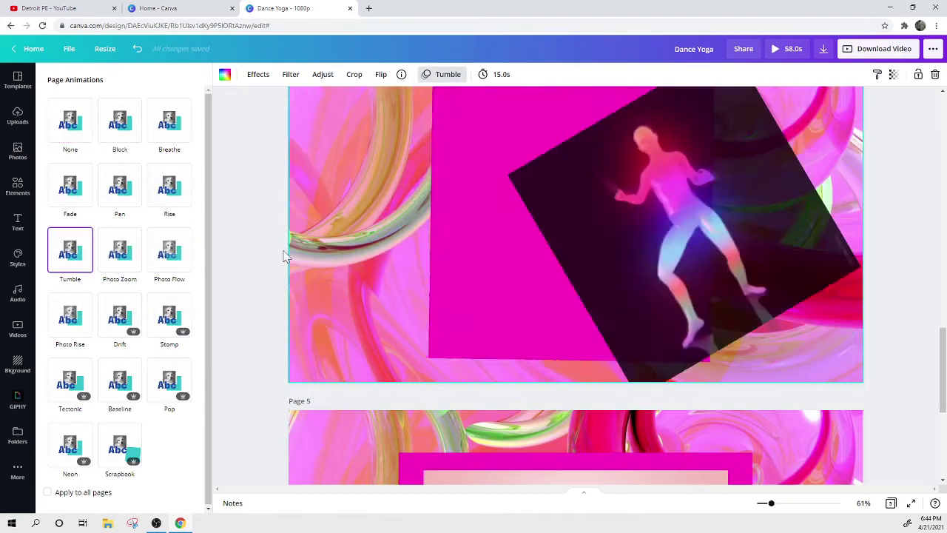
{"action": "scroll", "coordinate": [311, 203], "scroll_direction": "up", "scroll_amount": 3}
{"action": "key", "text": "ctrl+z"}
{"action": "left_click", "coordinate": [168, 317]}
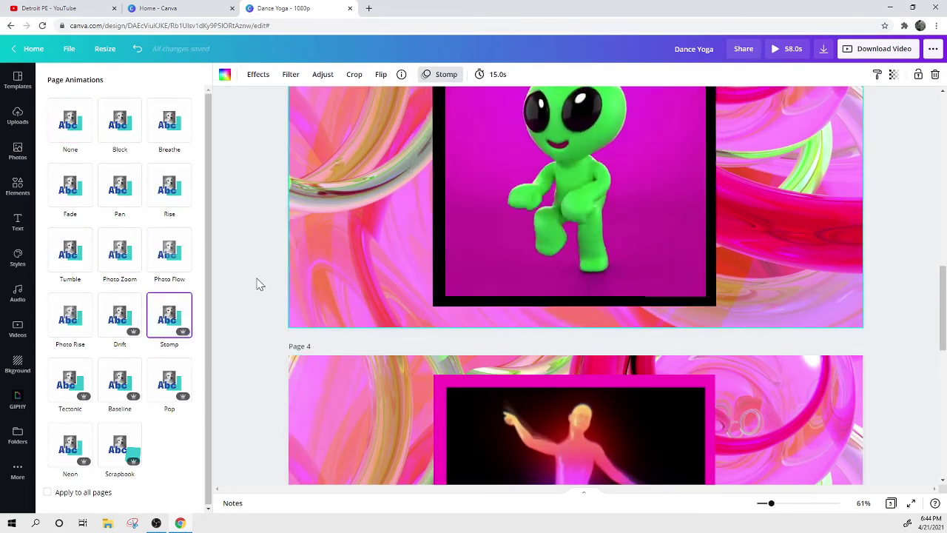
{"action": "scroll", "coordinate": [313, 220], "scroll_direction": "up", "scroll_amount": 6}
{"action": "scroll", "coordinate": [314, 220], "scroll_direction": "down", "scroll_amount": 12}
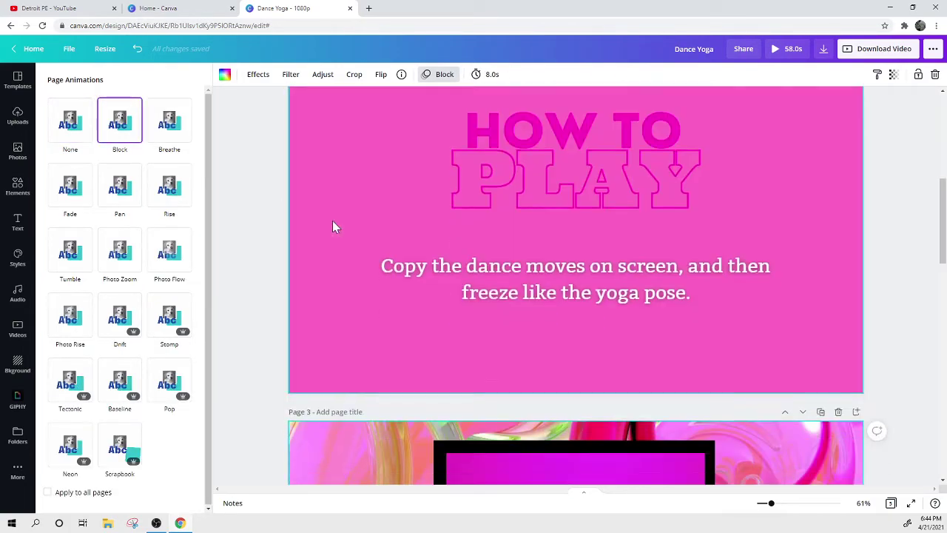
{"action": "scroll", "coordinate": [331, 212], "scroll_direction": "up", "scroll_amount": 9}
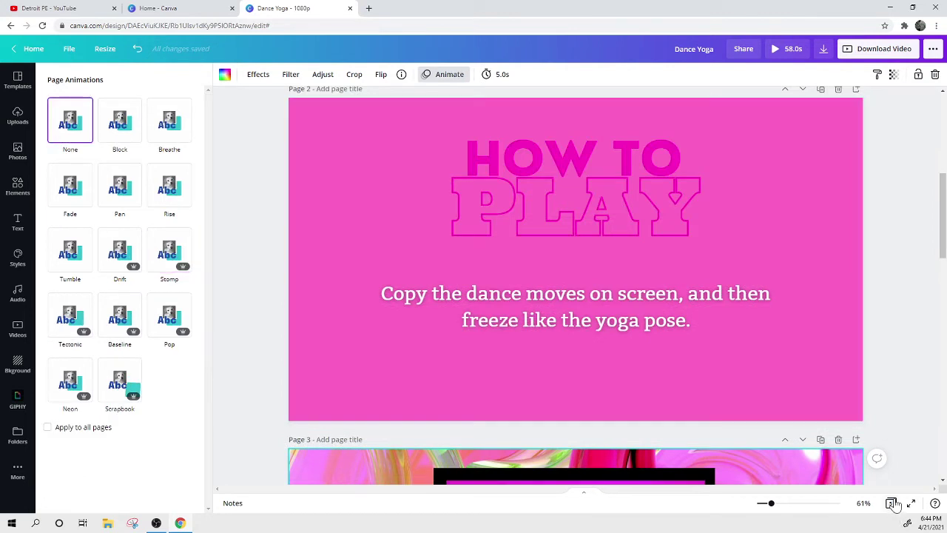
Step: Duplicate pages 3 to 5 together in the page overview so the copies follow page 5
{"action": "left_click", "coordinate": [892, 506]}
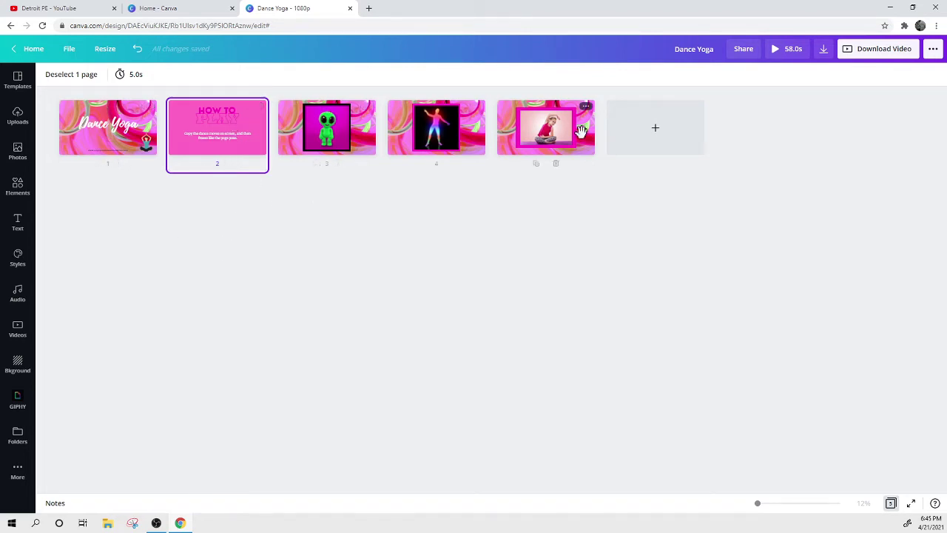
{"action": "left_click", "coordinate": [330, 138], "text": "shift"}
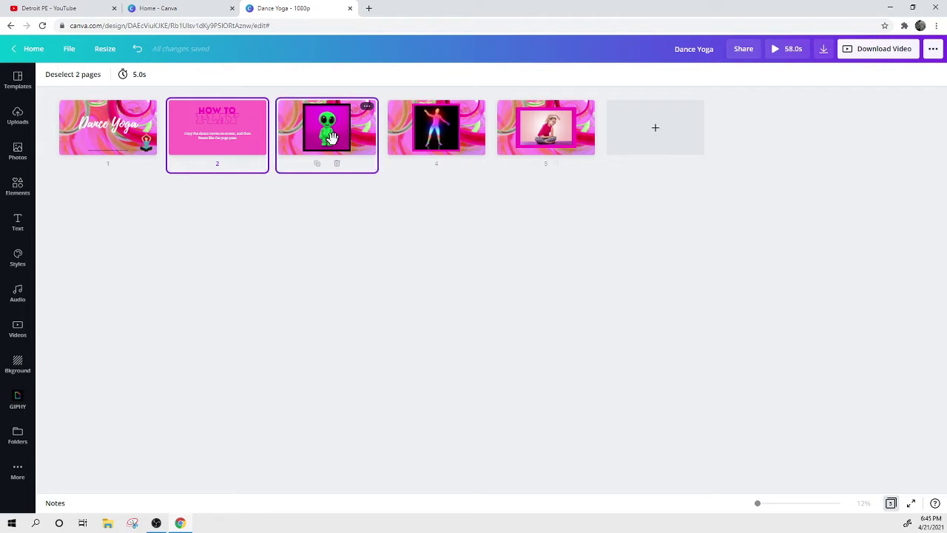
{"action": "left_click", "coordinate": [341, 139]}
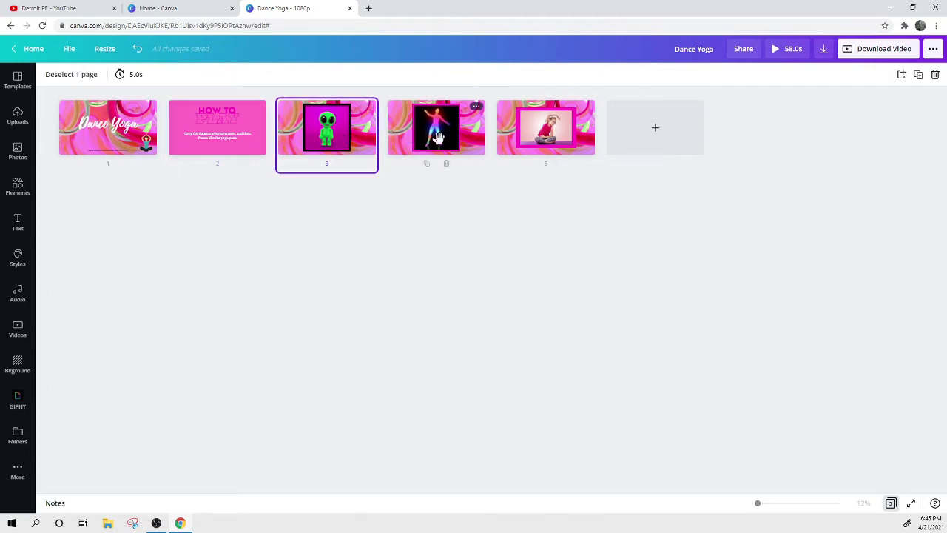
{"action": "left_click", "coordinate": [533, 136], "text": "shift"}
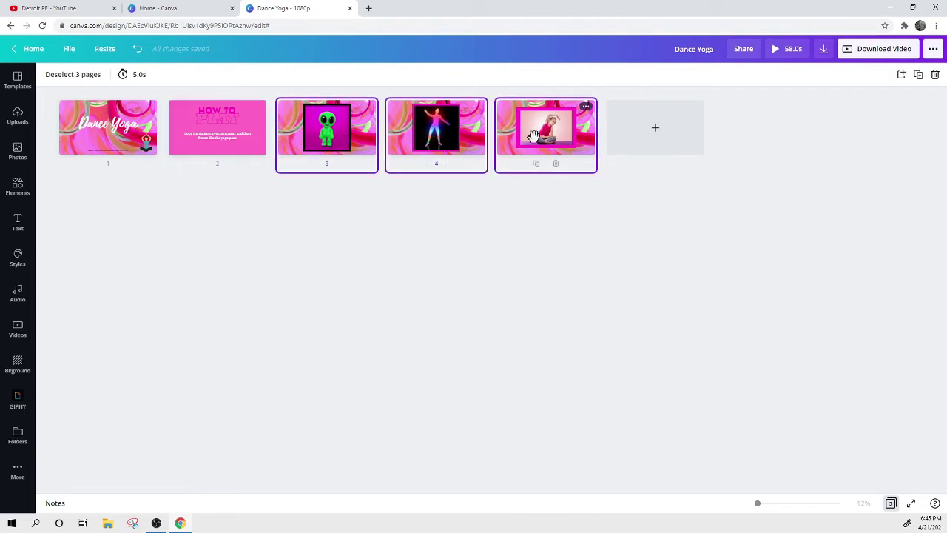
{"action": "right_click", "coordinate": [533, 135]}
{"action": "left_click", "coordinate": [585, 171]}
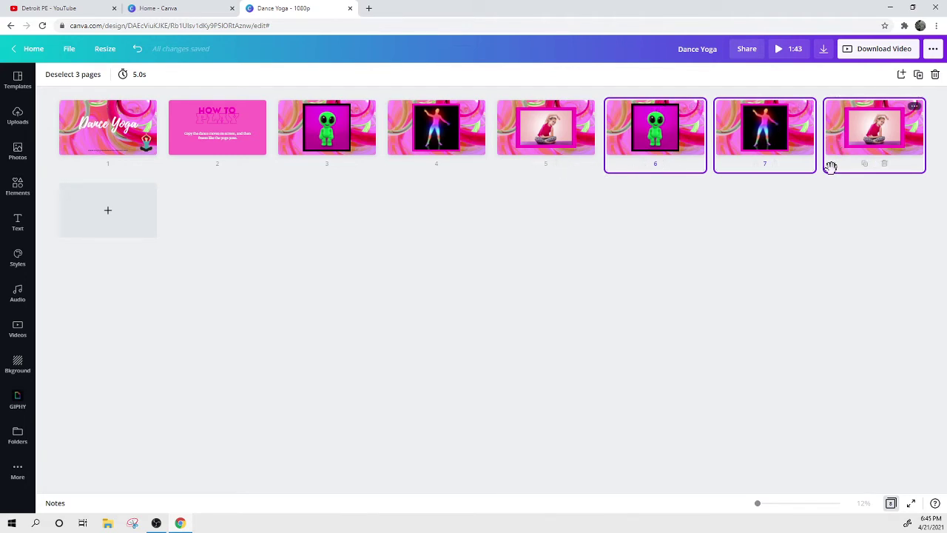
{"action": "left_click", "coordinate": [748, 263]}
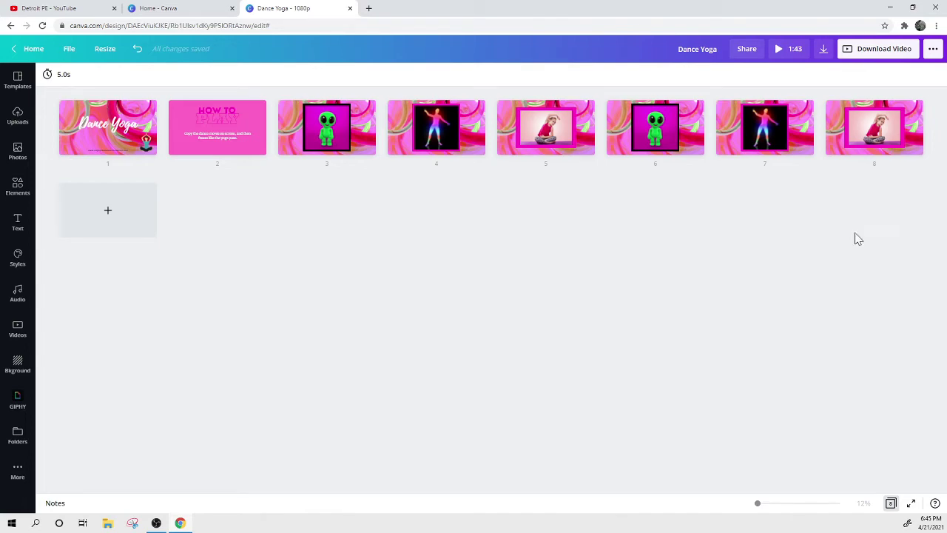
Step: Delete the dancing green alien GIF from page 6, keeping its black square
{"action": "left_click", "coordinate": [890, 509]}
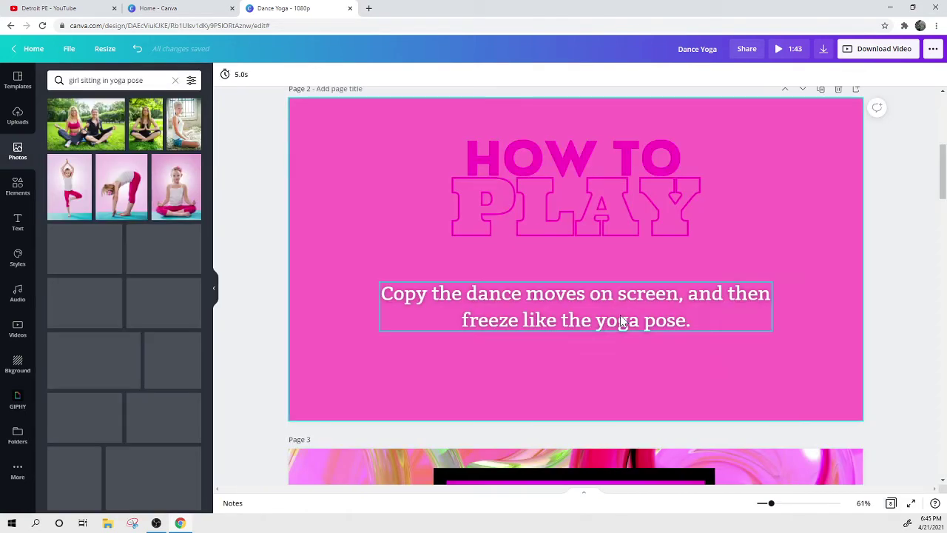
{"action": "scroll", "coordinate": [613, 313], "scroll_direction": "down", "scroll_amount": 10}
{"action": "scroll", "coordinate": [609, 294], "scroll_direction": "down", "scroll_amount": 9}
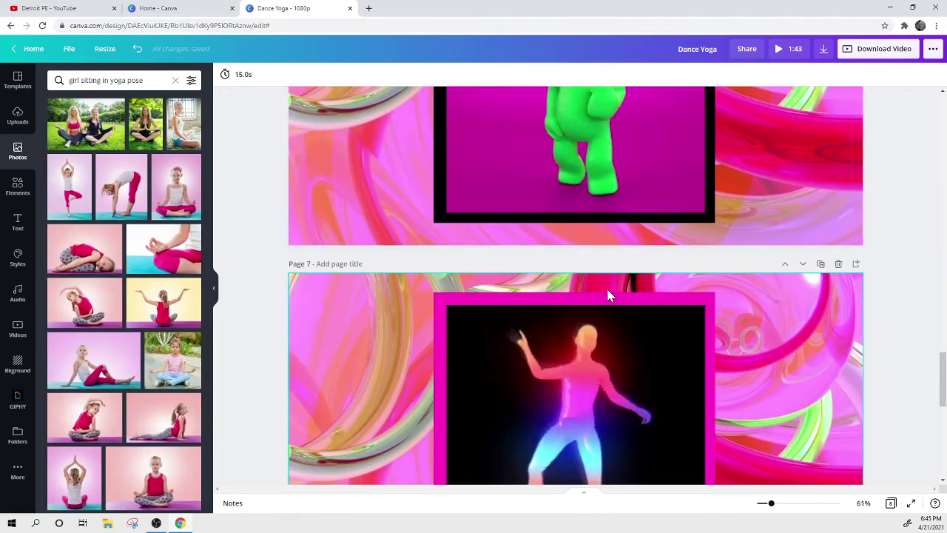
{"action": "scroll", "coordinate": [608, 293], "scroll_direction": "up", "scroll_amount": 1}
{"action": "left_click", "coordinate": [585, 229]}
{"action": "key", "text": "Delete"}
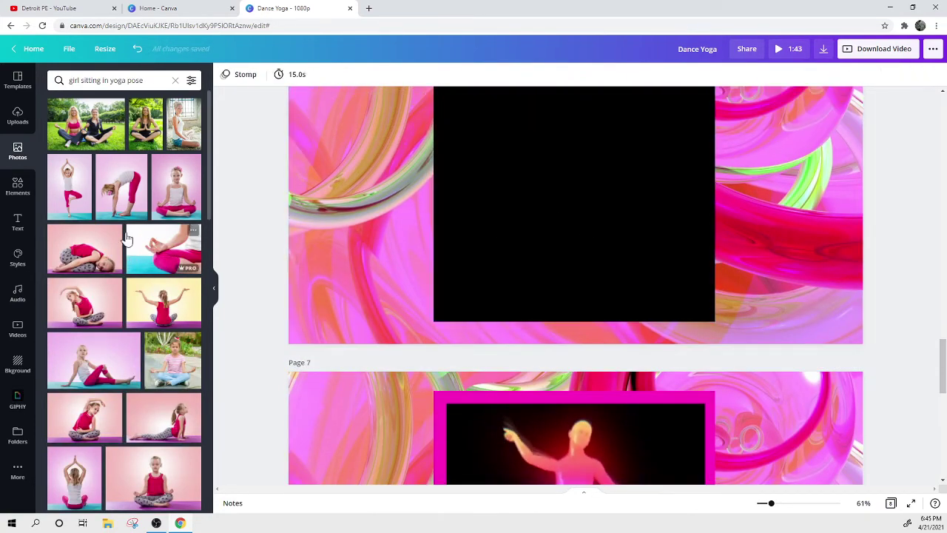
Step: Replace page 8's photo with the girl leaning back with one knee bent, shrunk to fit inside the magenta rectangle
{"action": "scroll", "coordinate": [368, 259], "scroll_direction": "down", "scroll_amount": 5}
{"action": "scroll", "coordinate": [367, 260], "scroll_direction": "down", "scroll_amount": 3}
{"action": "left_click", "coordinate": [494, 258]}
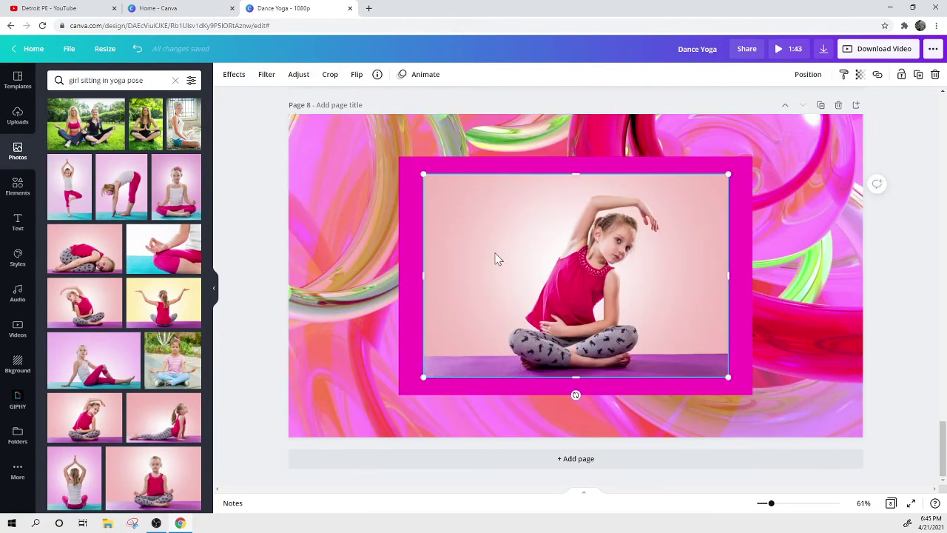
{"action": "key", "text": "Delete"}
{"action": "left_click_drag", "start_coordinate": [110, 372], "coordinate": [452, 271]}
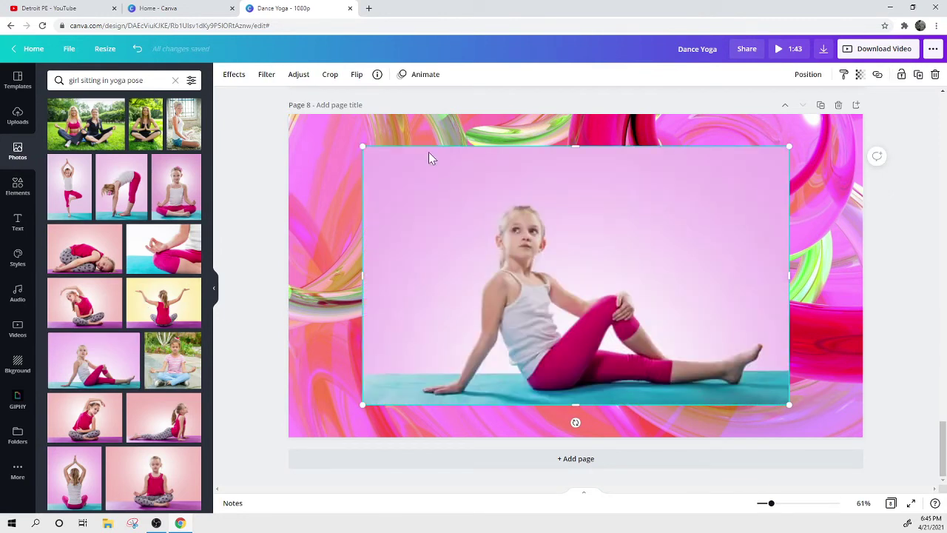
{"action": "left_click_drag", "start_coordinate": [363, 144], "coordinate": [432, 188]}
{"action": "left_click_drag", "start_coordinate": [724, 398], "coordinate": [707, 353]}
{"action": "left_click_drag", "start_coordinate": [643, 269], "coordinate": [658, 274]}
Step: Shrink the magenta rectangle on page 8 to an even border around the leaning-back girl photo
{"action": "left_click", "coordinate": [437, 182]}
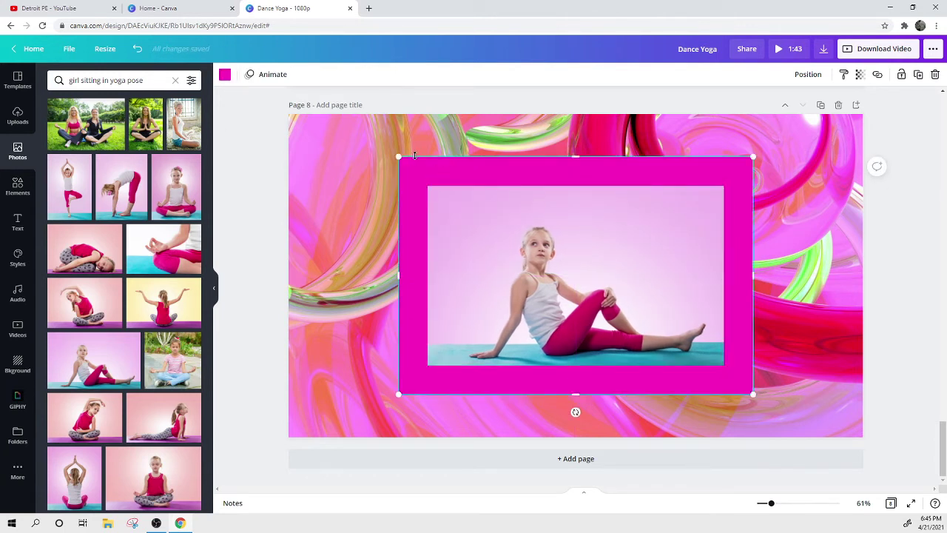
{"action": "left_click_drag", "start_coordinate": [403, 156], "coordinate": [410, 164]}
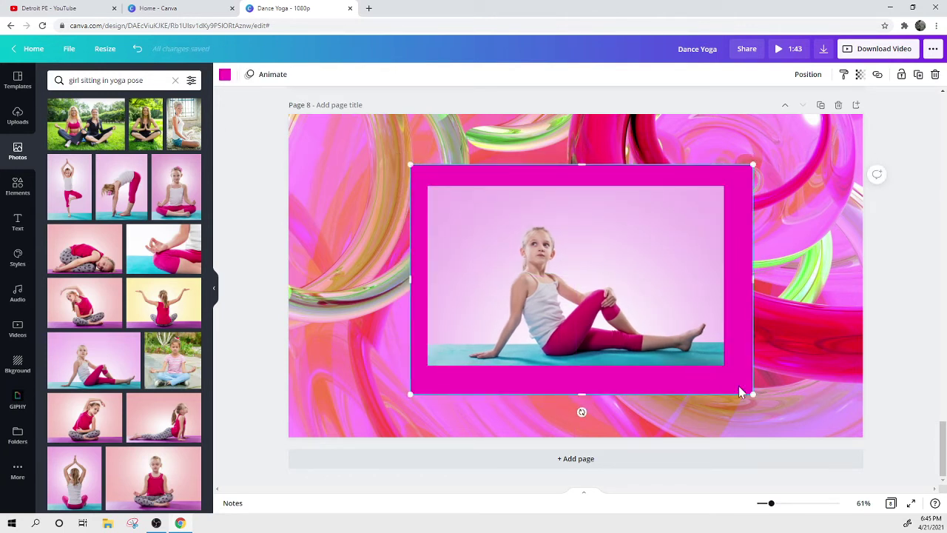
{"action": "left_click_drag", "start_coordinate": [747, 393], "coordinate": [734, 383]}
{"action": "left_click_drag", "start_coordinate": [662, 303], "coordinate": [655, 298]}
{"action": "left_click", "coordinate": [730, 294]}
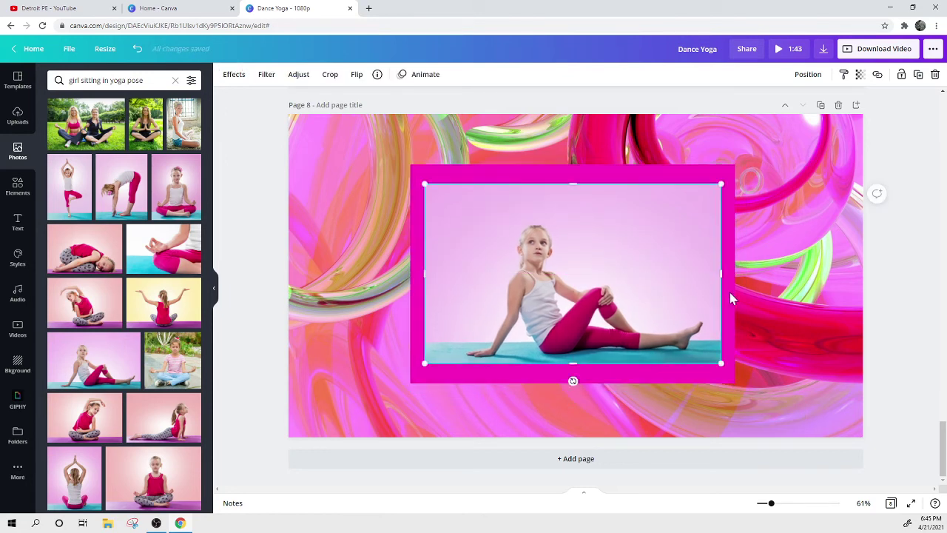
{"action": "left_click_drag", "start_coordinate": [736, 289], "coordinate": [738, 287]}
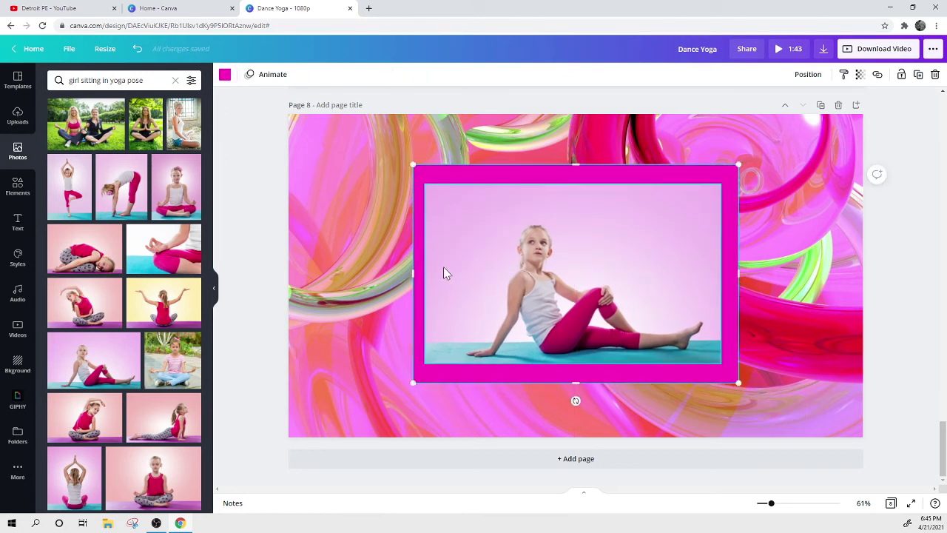
{"action": "left_click_drag", "start_coordinate": [410, 272], "coordinate": [405, 272]}
Step: Center the leaning-back girl photo in its magenta border and position both at the middle of page 8
{"action": "left_click_drag", "start_coordinate": [482, 271], "coordinate": [497, 270]}
{"action": "left_click_drag", "start_coordinate": [501, 141], "coordinate": [537, 267]}
{"action": "mouse_move", "coordinate": [536, 266]}
{"action": "left_mouse_down"}
{"action": "mouse_move", "coordinate": [546, 271]}
{"action": "mouse_move", "coordinate": [534, 259]}
{"action": "left_mouse_up"}
{"action": "left_click", "coordinate": [382, 266]}
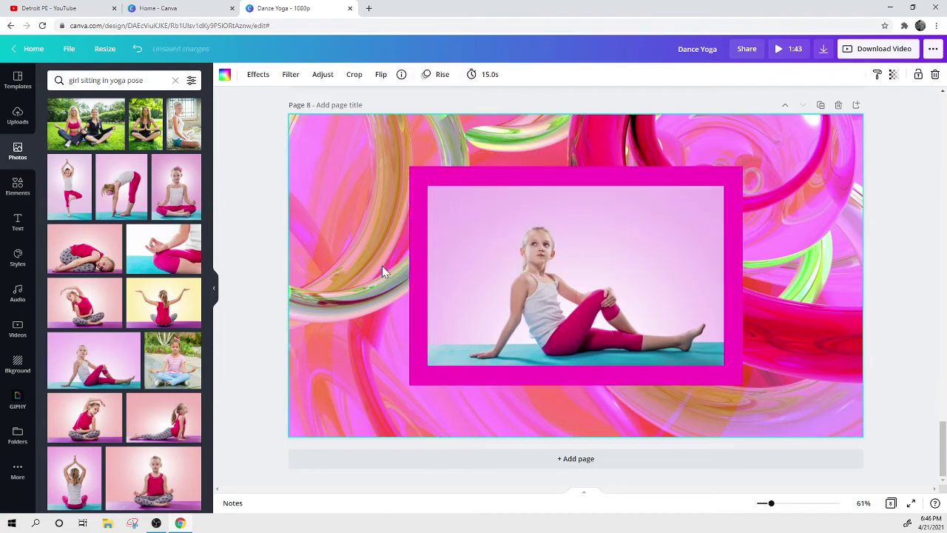
Step: Replace the glowing dancer GIF on page 7 with the dancing pickle GIF from a GIPHY search for "dance cartoon"
{"action": "scroll", "coordinate": [382, 265], "scroll_direction": "up", "scroll_amount": 4}
{"action": "scroll", "coordinate": [382, 272], "scroll_direction": "up", "scroll_amount": 5}
{"action": "scroll", "coordinate": [381, 272], "scroll_direction": "down", "scroll_amount": 3}
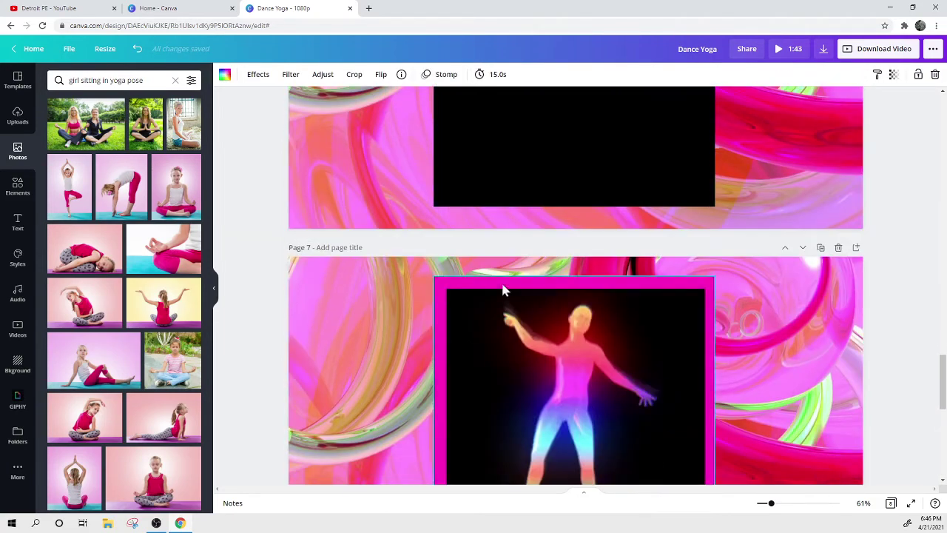
{"action": "left_click", "coordinate": [563, 362]}
{"action": "key", "text": "Delete"}
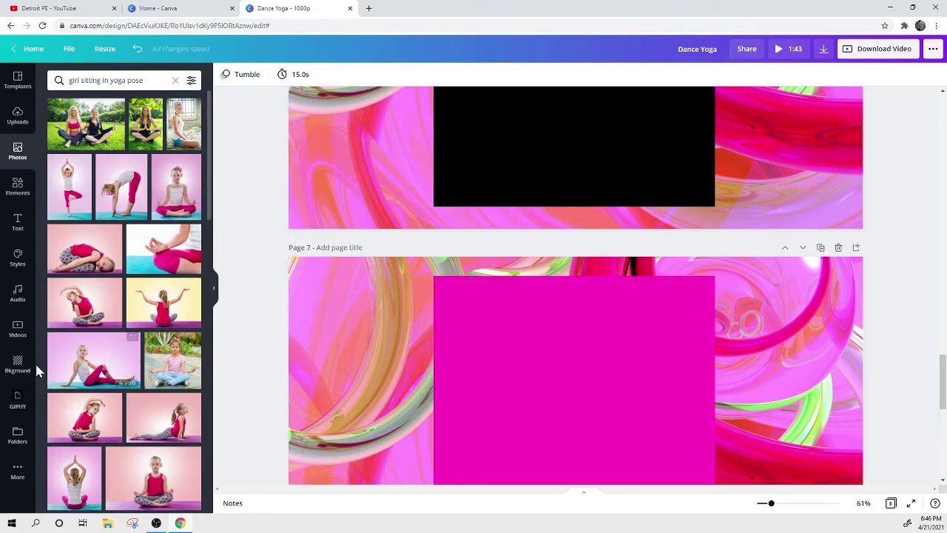
{"action": "left_click", "coordinate": [23, 399]}
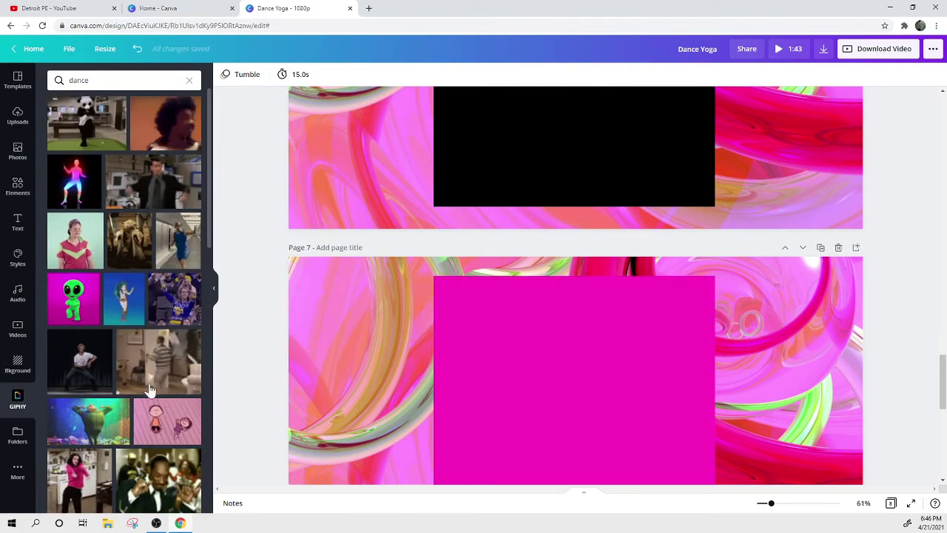
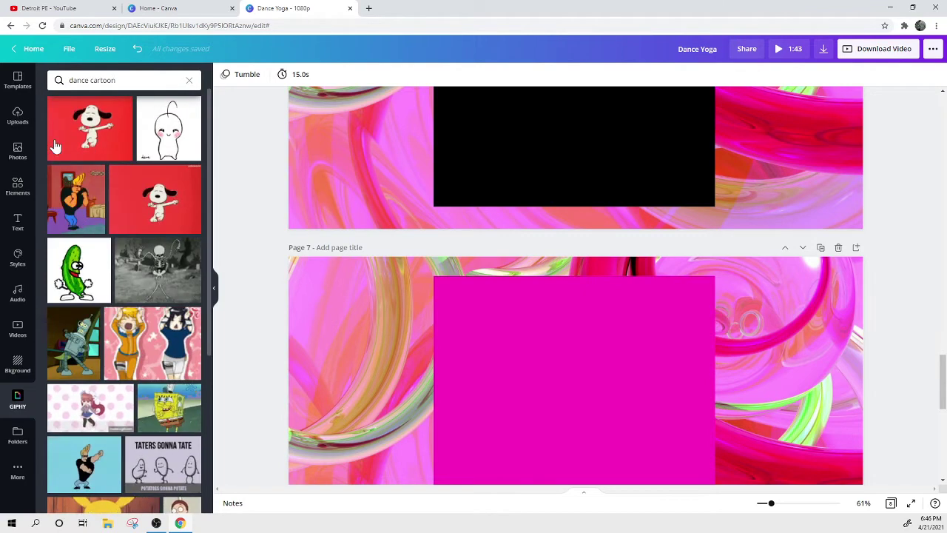
{"action": "left_click_drag", "start_coordinate": [86, 266], "coordinate": [657, 340]}
{"action": "scroll", "coordinate": [660, 363], "scroll_direction": "down", "scroll_amount": 2}
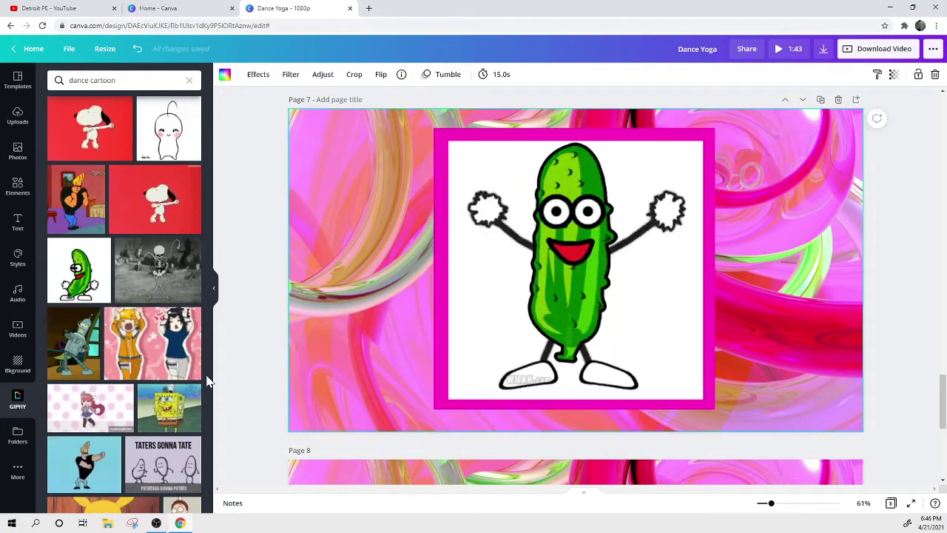
Step: Fill the black square on page 6 with the dancing strawberry GIF from a GIPHY search for "fruit dance"
{"action": "scroll", "coordinate": [387, 333], "scroll_direction": "up", "scroll_amount": 5}
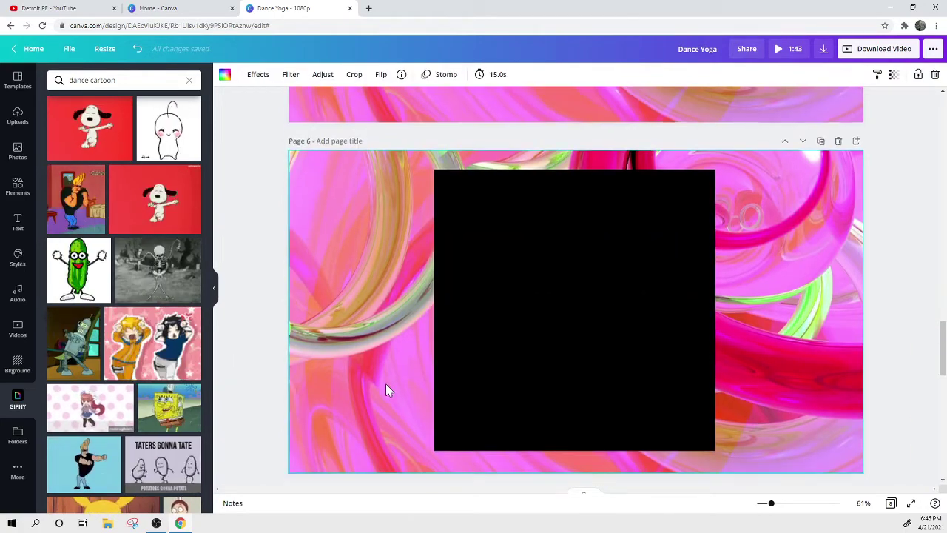
{"action": "scroll", "coordinate": [385, 383], "scroll_direction": "down", "scroll_amount": 1}
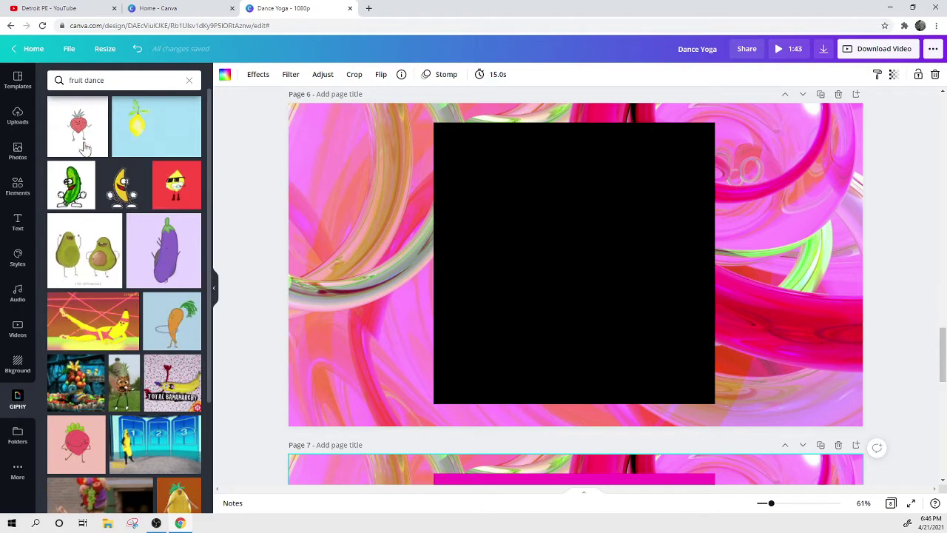
{"action": "left_click_drag", "start_coordinate": [83, 451], "coordinate": [561, 338]}
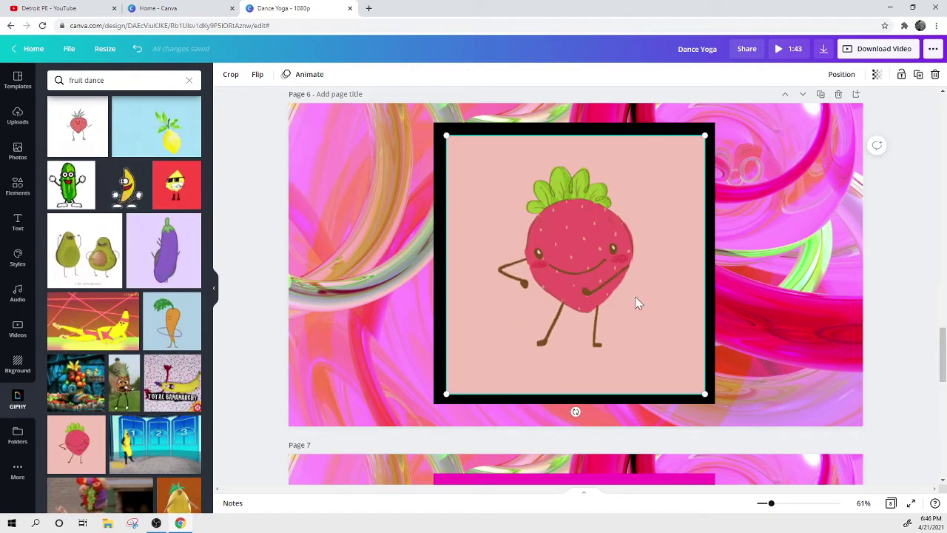
{"action": "left_click", "coordinate": [755, 268]}
Step: Add a blank page after the How to Play page and set its background to the crimson photo color
{"action": "scroll", "coordinate": [799, 202], "scroll_direction": "down", "scroll_amount": 10}
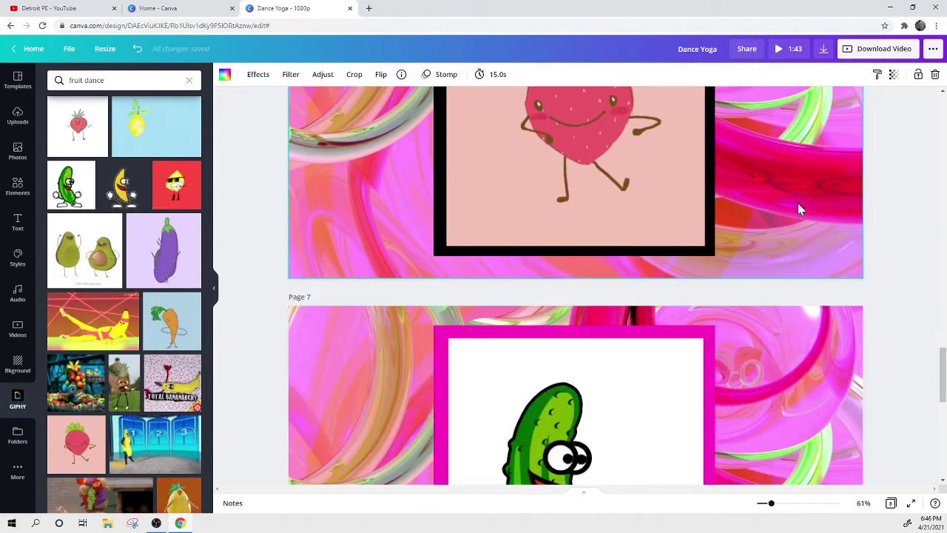
{"action": "scroll", "coordinate": [794, 197], "scroll_direction": "up", "scroll_amount": 15}
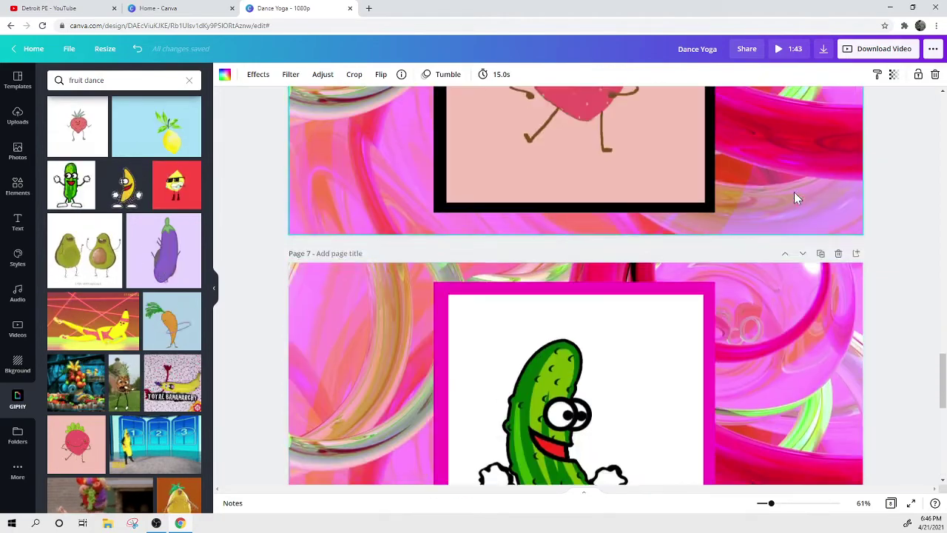
{"action": "scroll", "coordinate": [778, 194], "scroll_direction": "up", "scroll_amount": 8}
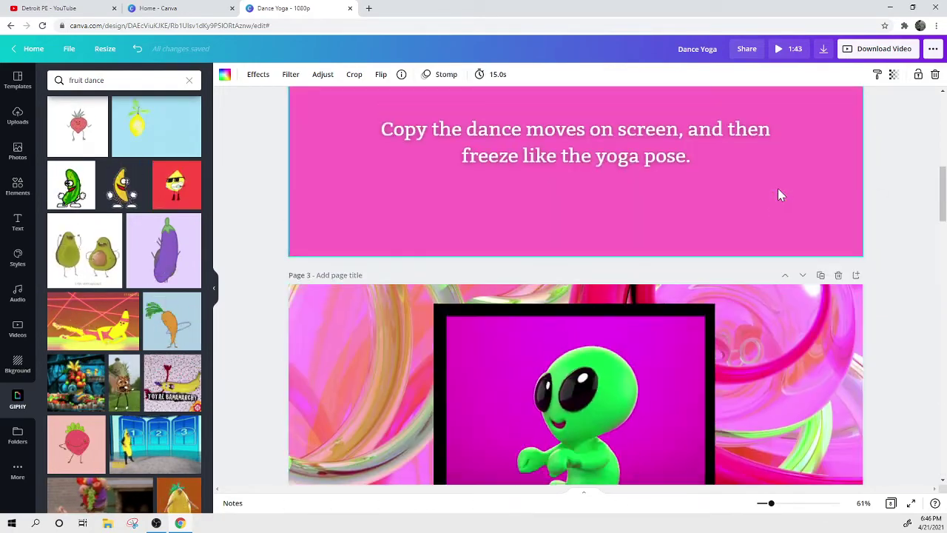
{"action": "scroll", "coordinate": [774, 185], "scroll_direction": "down", "scroll_amount": 1}
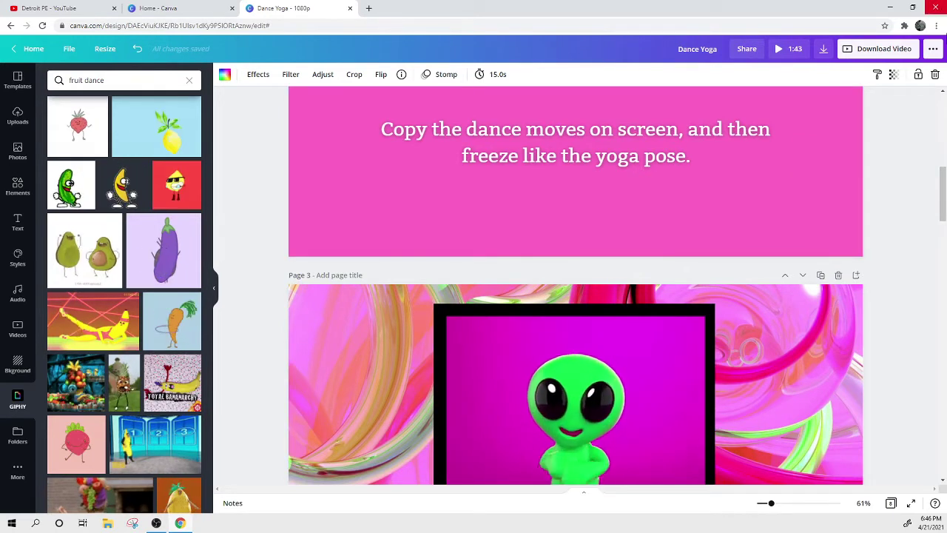
{"action": "scroll", "coordinate": [887, 167], "scroll_direction": "up", "scroll_amount": 4}
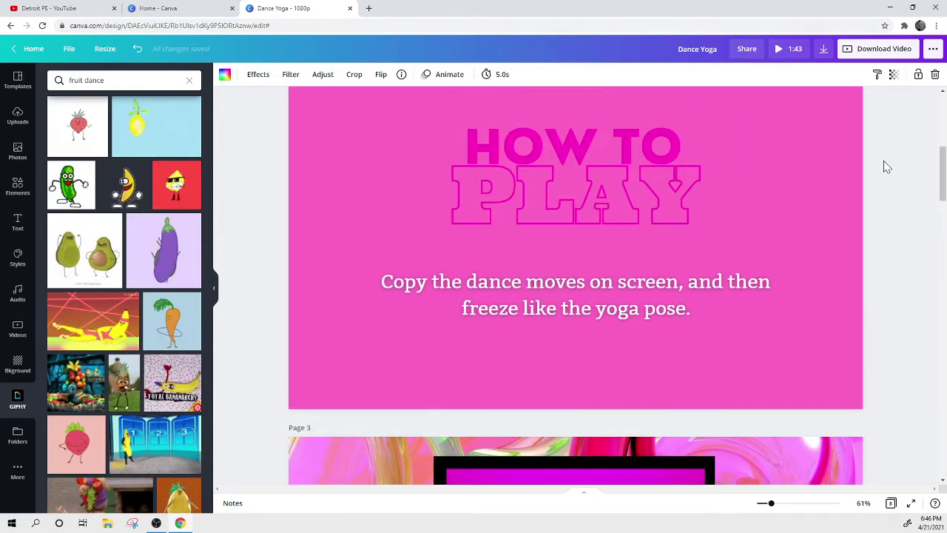
{"action": "left_click", "coordinate": [855, 221]}
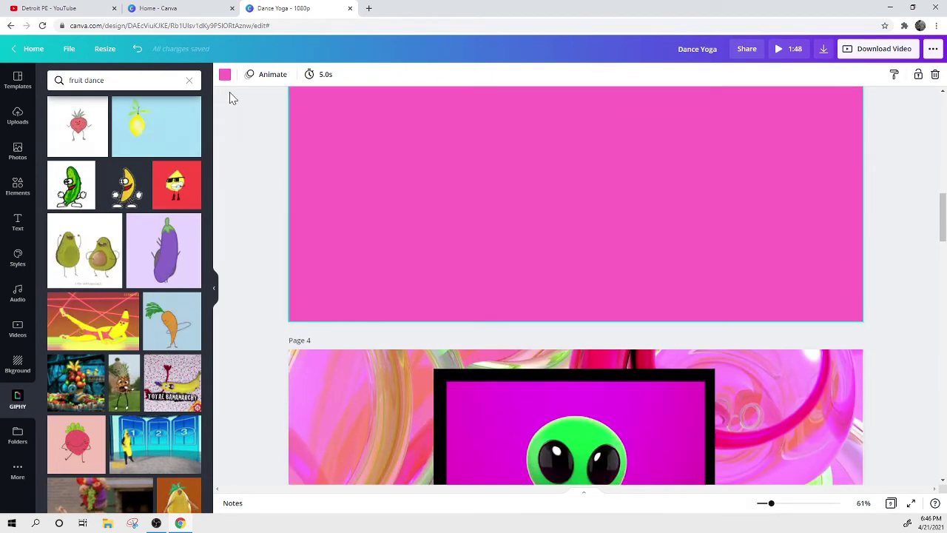
{"action": "left_click", "coordinate": [225, 75]}
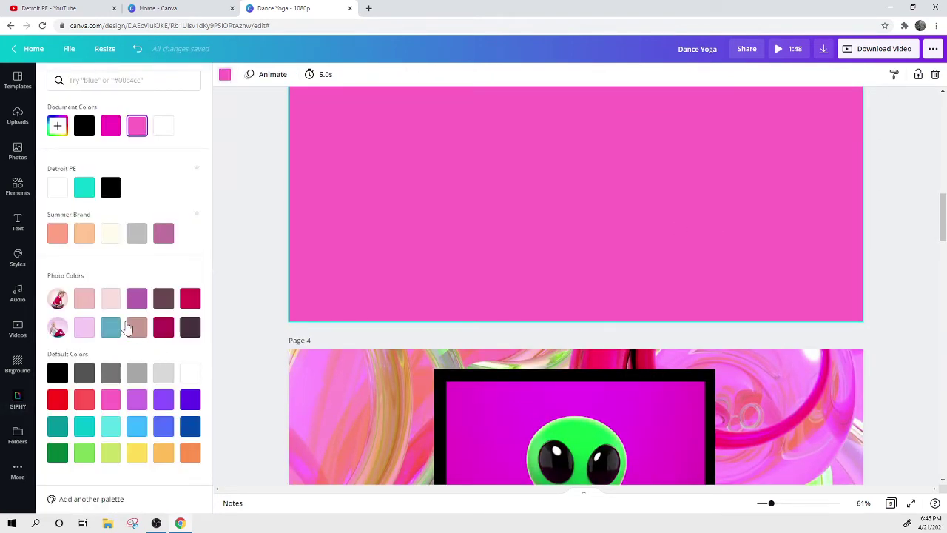
{"action": "left_click", "coordinate": [190, 298]}
{"action": "scroll", "coordinate": [296, 273], "scroll_direction": "up", "scroll_amount": 3}
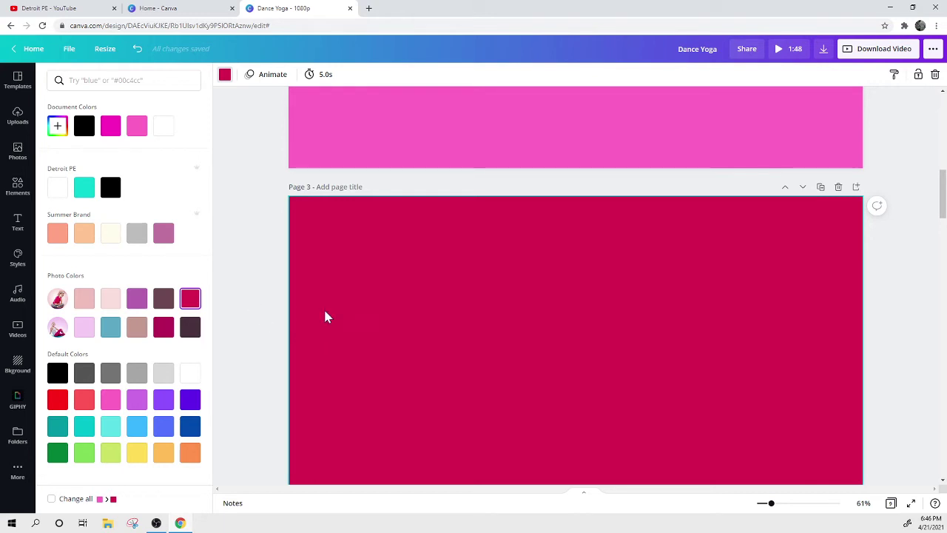
Step: Add a heading reading "Get ready!" to the crimson page 3
{"action": "left_click", "coordinate": [19, 224]}
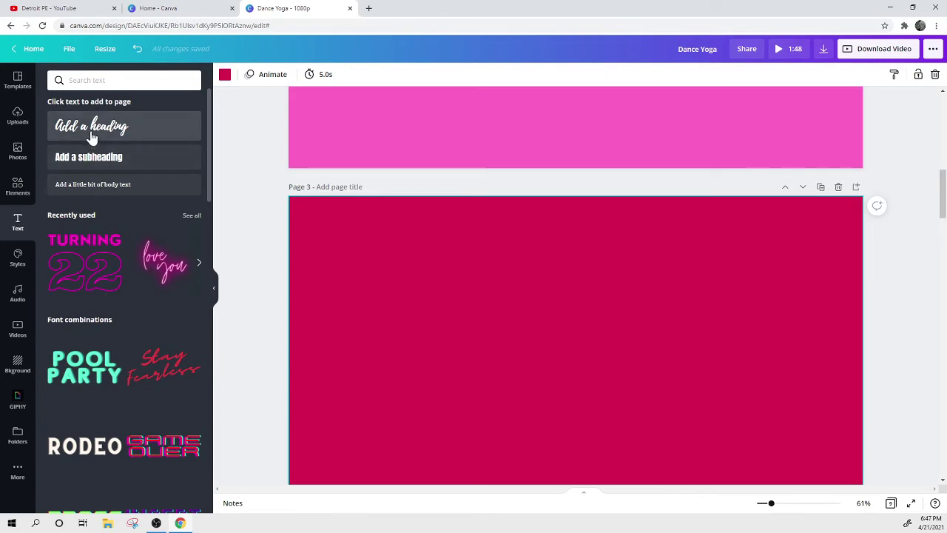
{"action": "left_click", "coordinate": [92, 138]}
{"action": "type", "text": "Ge"}
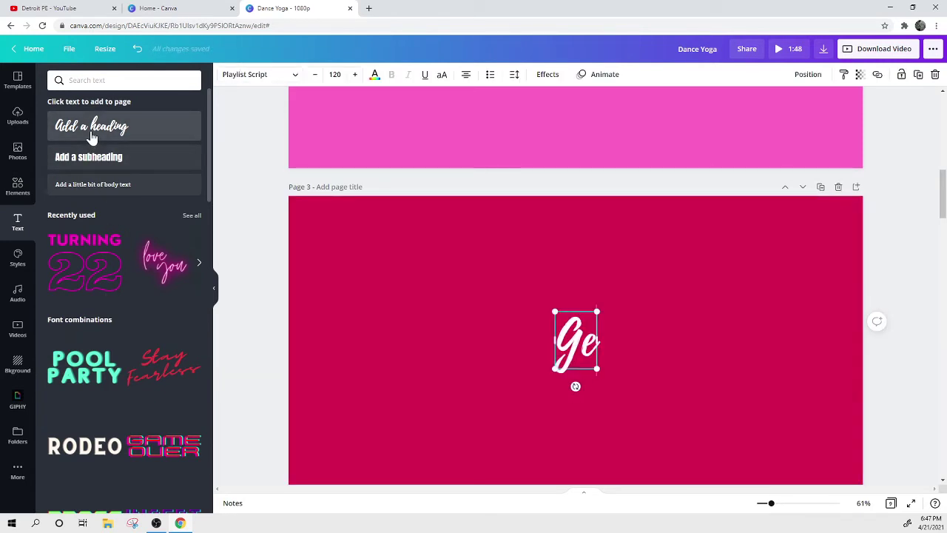
{"action": "type", "text": "t ready!"}
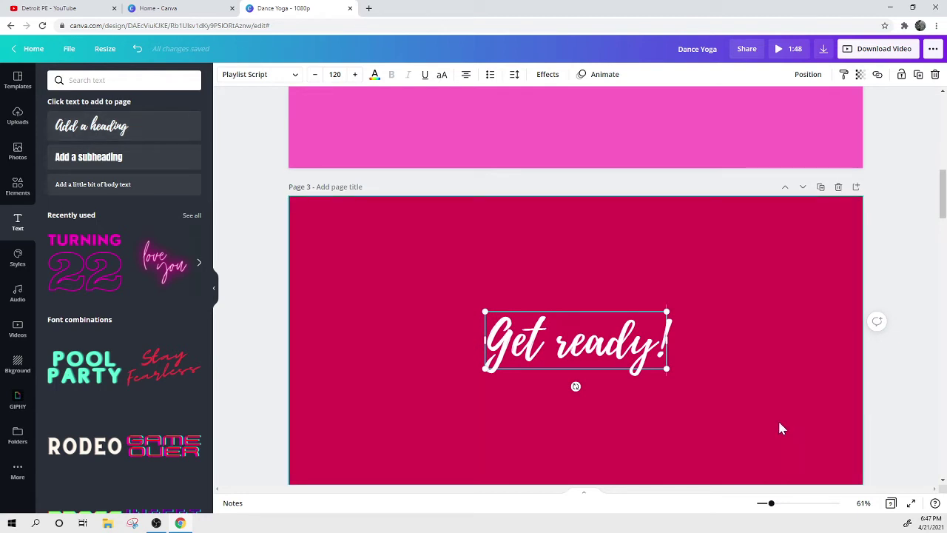
{"action": "left_click", "coordinate": [751, 389]}
Step: Enlarge the "Get ready!" heading to font size 200 and center it on page 3
{"action": "left_click", "coordinate": [620, 248]}
{"action": "left_click_drag", "start_coordinate": [667, 270], "coordinate": [799, 313]}
{"action": "left_click_drag", "start_coordinate": [702, 267], "coordinate": [646, 268]}
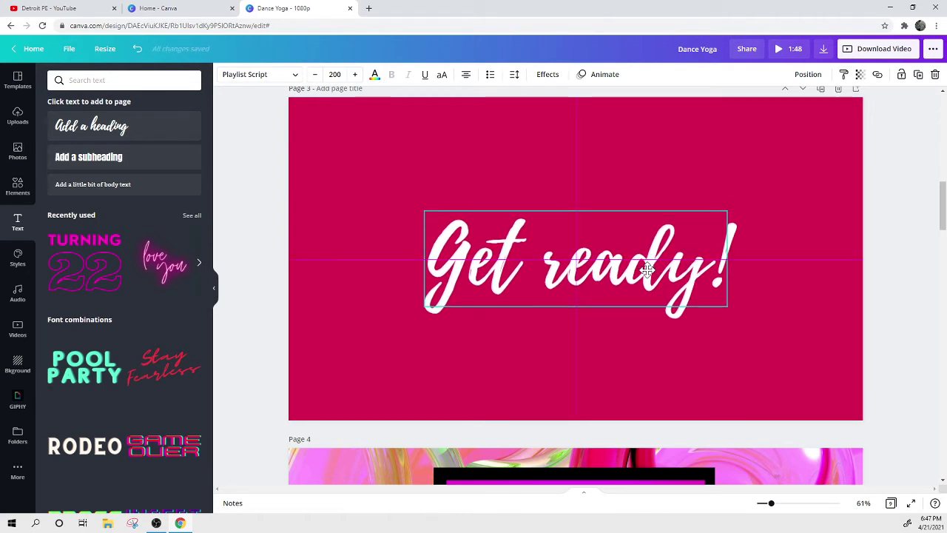
{"action": "left_click", "coordinate": [648, 171]}
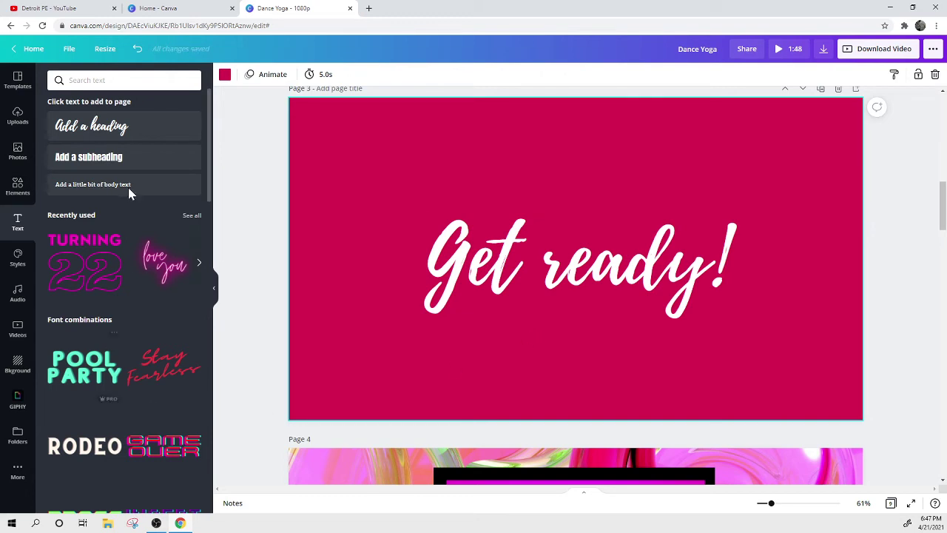
Step: Search the elements for "confetti", narrow to "Animated confetti", and add the white starburst animation to page 3
{"action": "left_click", "coordinate": [17, 187]}
{"action": "left_click", "coordinate": [111, 80]}
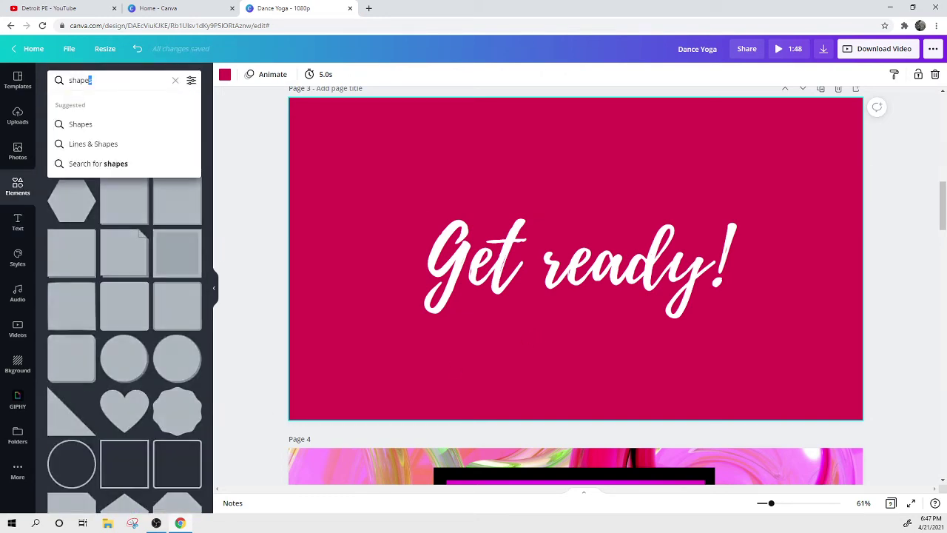
{"action": "left_click_drag", "start_coordinate": [89, 79], "coordinate": [68, 80]}
{"action": "type", "text": "confetti"}
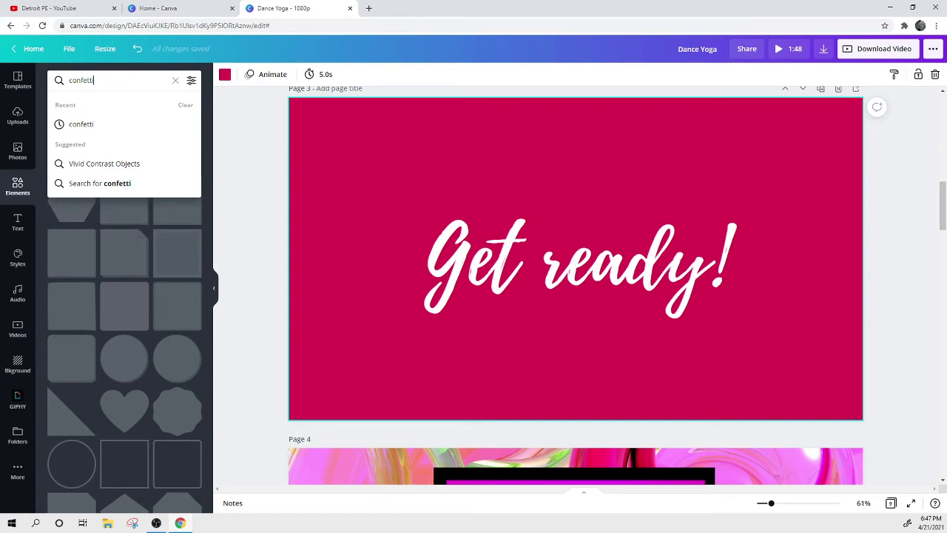
{"action": "key", "text": "Return"}
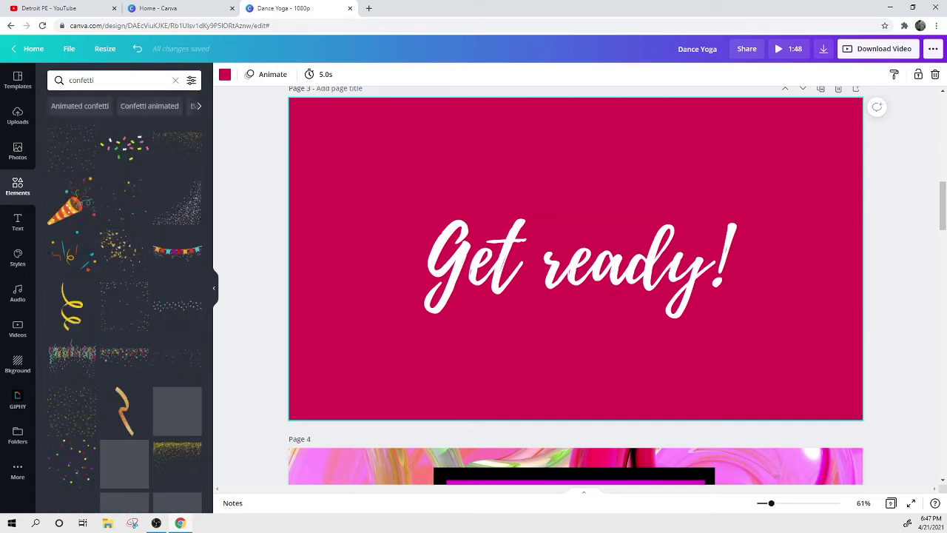
{"action": "left_click", "coordinate": [95, 108]}
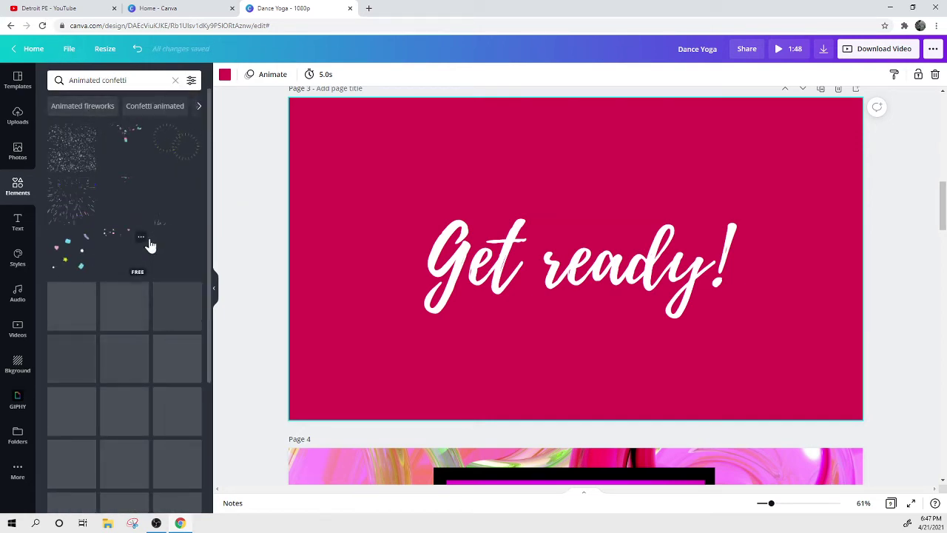
{"action": "scroll", "coordinate": [196, 333], "scroll_direction": "down", "scroll_amount": 3}
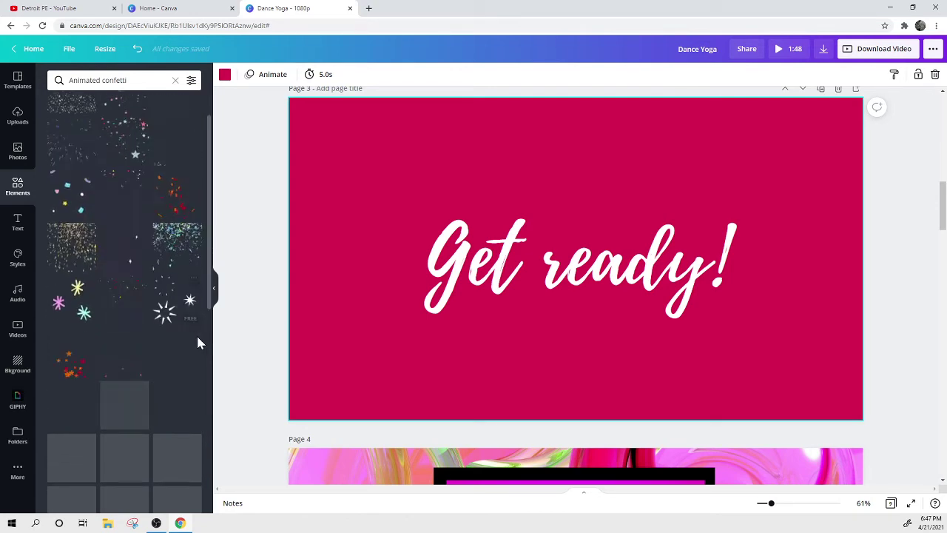
{"action": "left_click", "coordinate": [170, 270]}
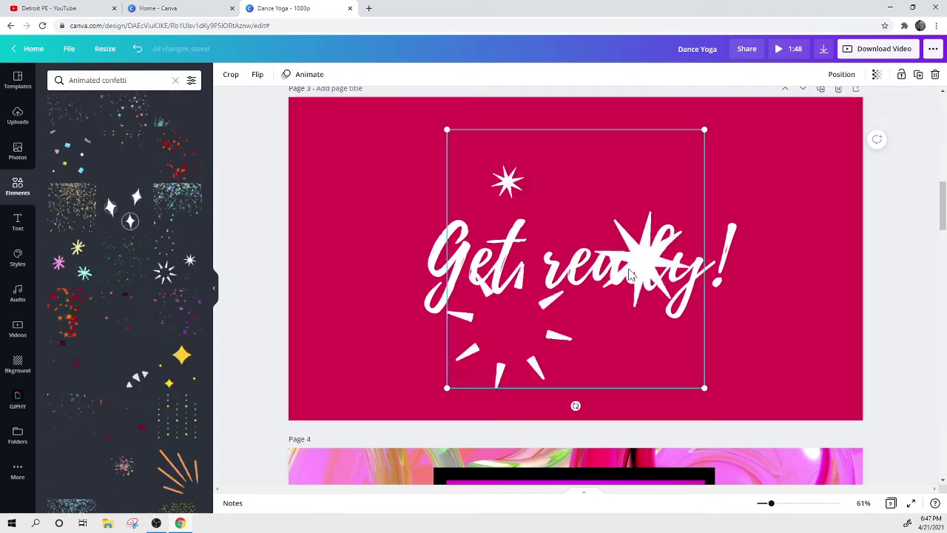
Step: Shrink the white starburst animation and fit it into the upper-right corner of page 3
{"action": "left_click_drag", "start_coordinate": [651, 172], "coordinate": [785, 155]}
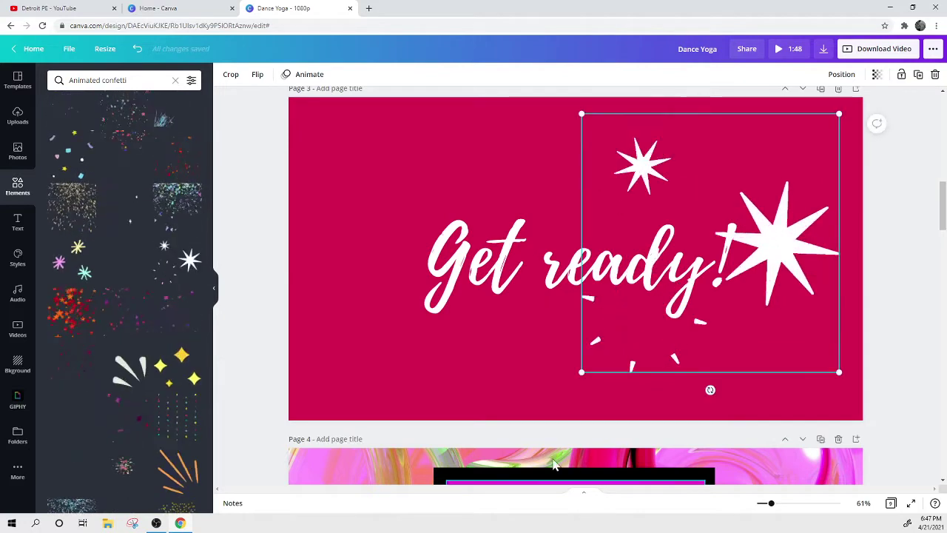
{"action": "left_click_drag", "start_coordinate": [662, 319], "coordinate": [714, 232]}
{"action": "left_click_drag", "start_coordinate": [759, 200], "coordinate": [784, 190]}
Step: Duplicate the starburst animation and place the copy in the lower-left corner of page 3
{"action": "right_click", "coordinate": [784, 191]}
{"action": "left_click", "coordinate": [463, 425]}
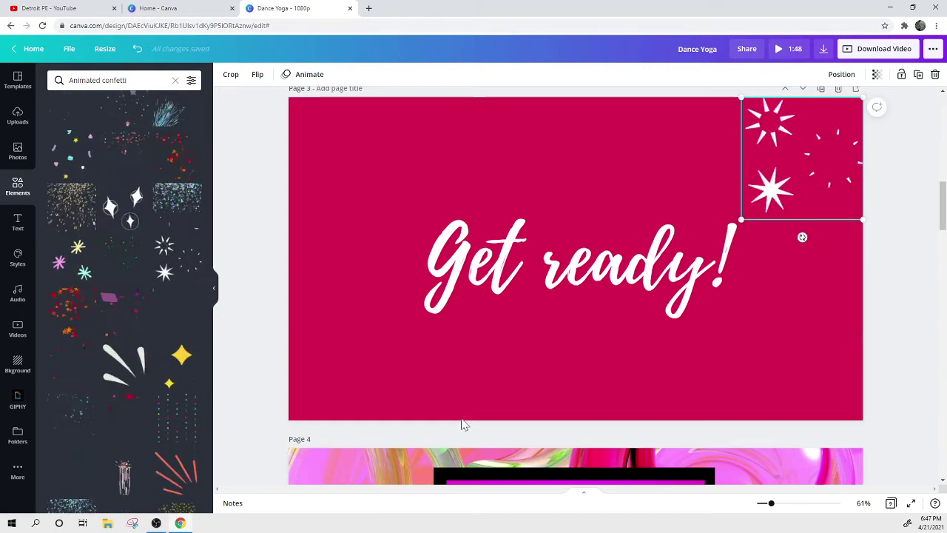
{"action": "left_click", "coordinate": [351, 402]}
{"action": "key", "text": "ctrl+v"}
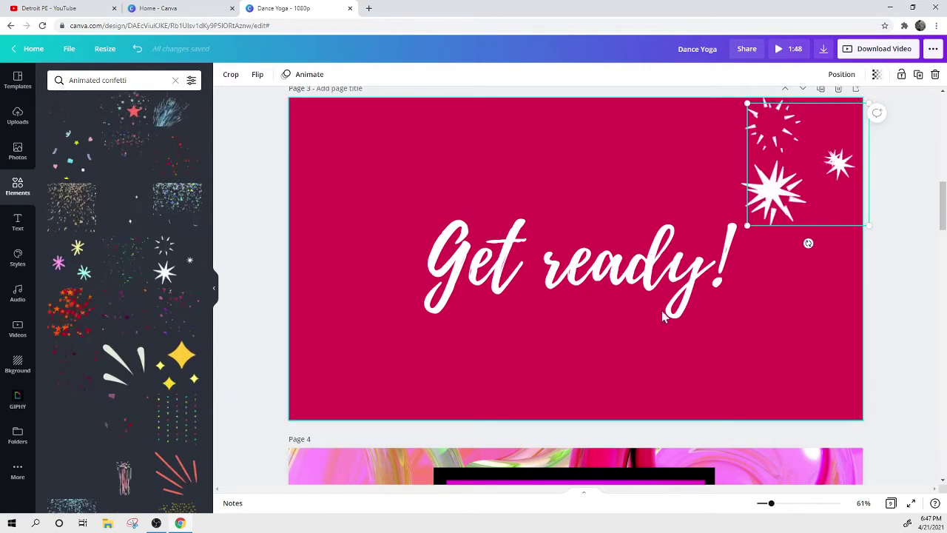
{"action": "left_click_drag", "start_coordinate": [750, 201], "coordinate": [346, 368]}
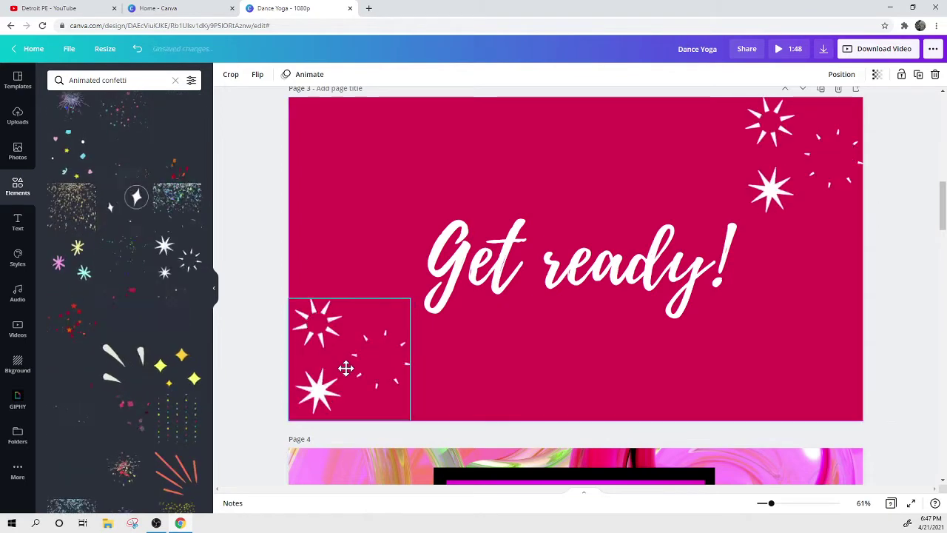
{"action": "left_click", "coordinate": [245, 259]}
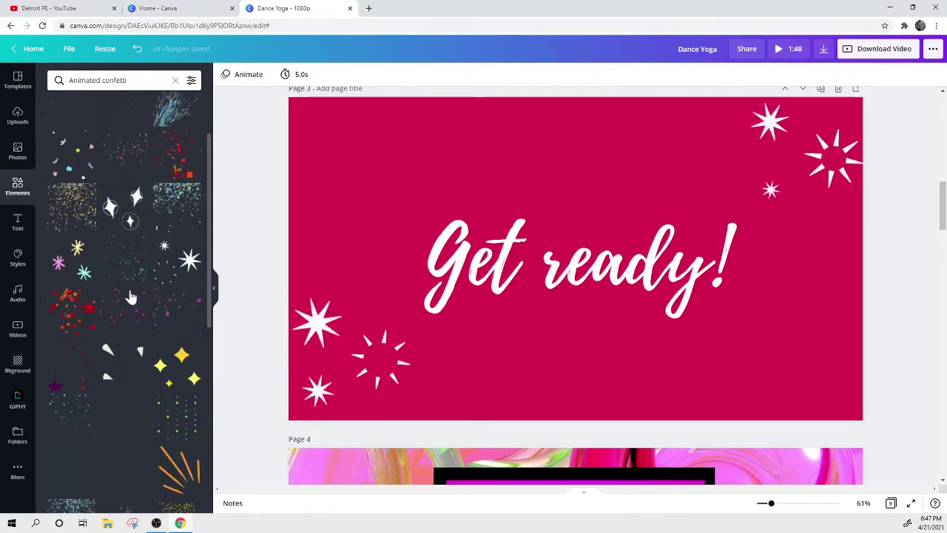
Step: Review the order of all pages from the title through the last yoga pose at 10% zoom
{"action": "left_click", "coordinate": [213, 287]}
{"action": "scroll", "coordinate": [733, 302], "scroll_direction": "up", "scroll_amount": 4}
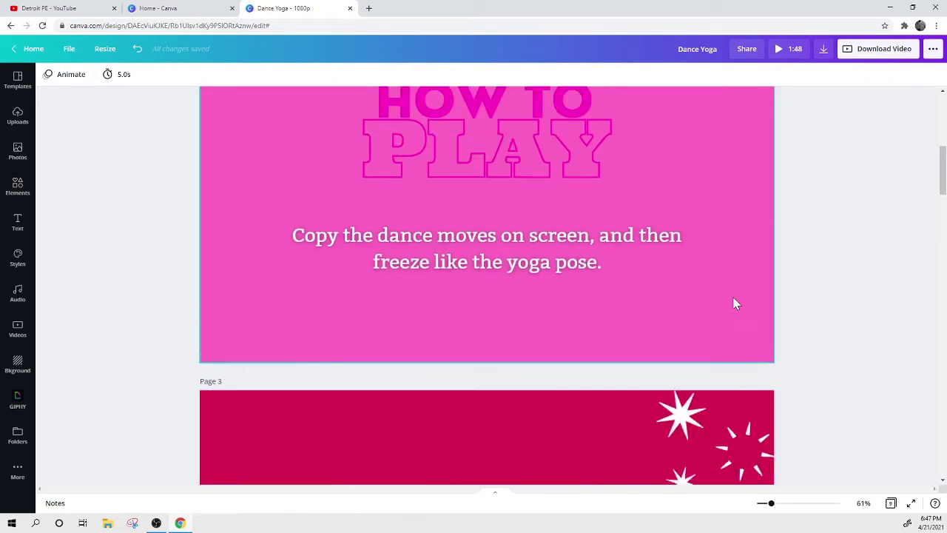
{"action": "scroll", "coordinate": [733, 303], "scroll_direction": "down", "scroll_amount": 5}
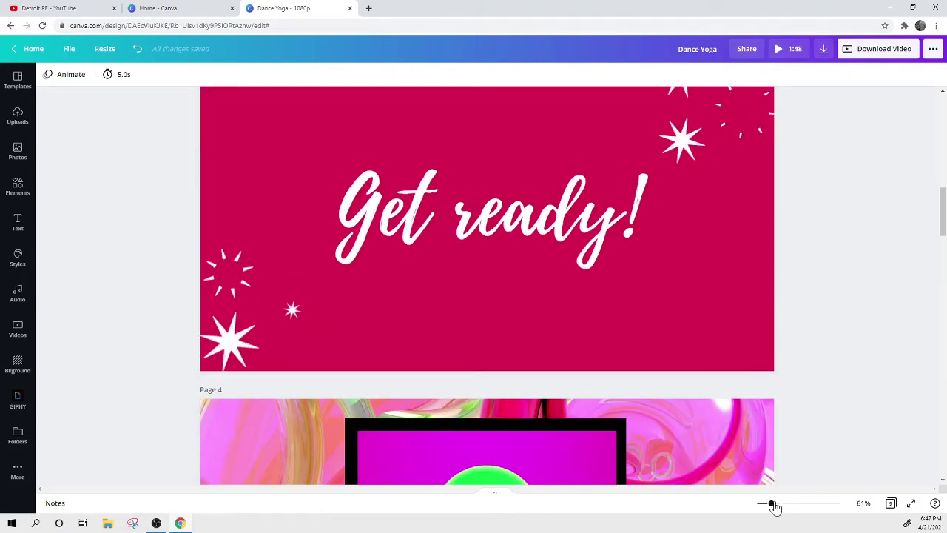
{"action": "mouse_move", "coordinate": [771, 507]}
{"action": "left_mouse_down"}
{"action": "mouse_move", "coordinate": [759, 506]}
{"action": "mouse_move", "coordinate": [782, 510]}
{"action": "mouse_move", "coordinate": [754, 510]}
{"action": "left_mouse_up"}
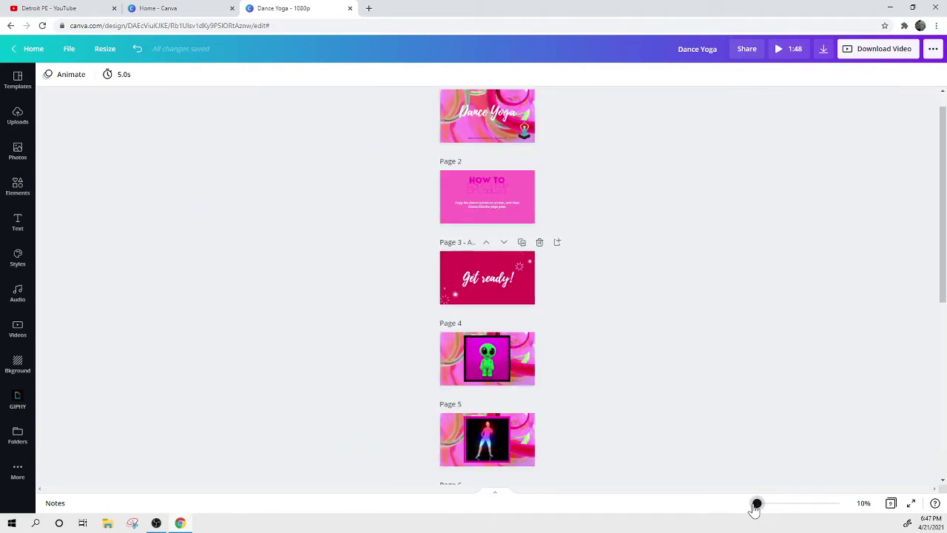
{"action": "scroll", "coordinate": [706, 362], "scroll_direction": "down", "scroll_amount": 5}
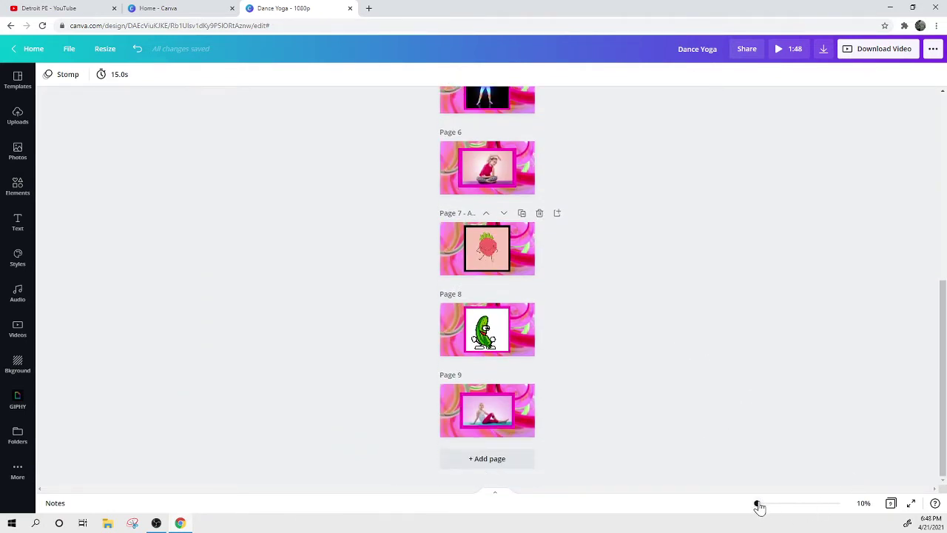
{"action": "left_click_drag", "start_coordinate": [759, 508], "coordinate": [720, 511]}
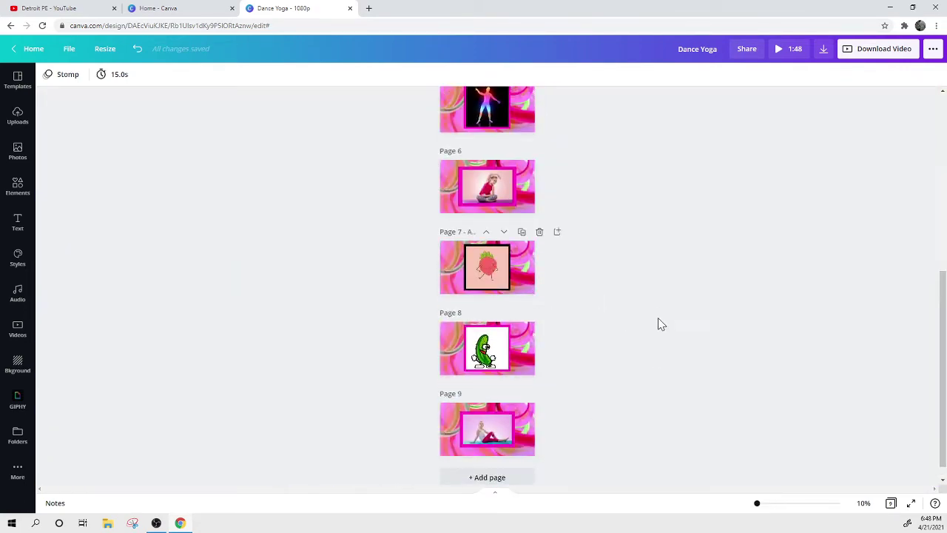
{"action": "scroll", "coordinate": [660, 324], "scroll_direction": "up", "scroll_amount": 5}
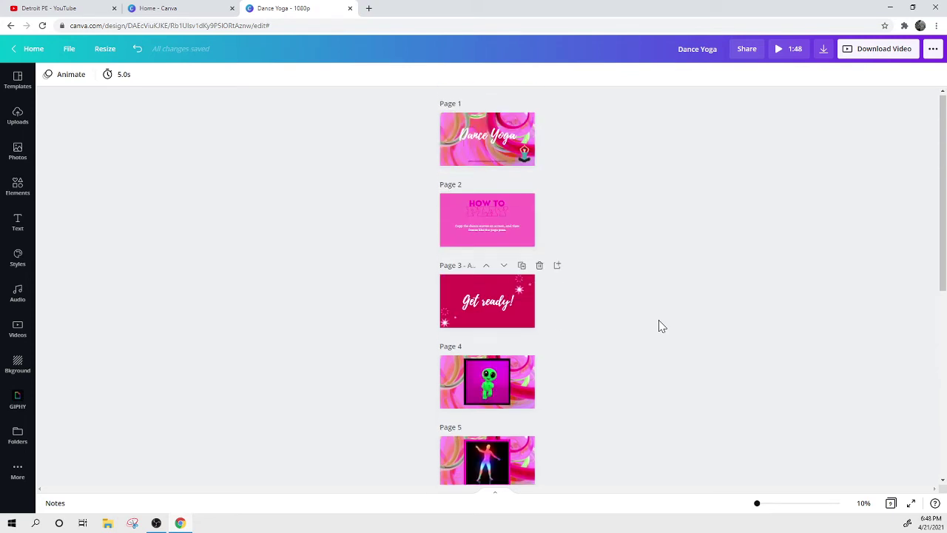
{"action": "scroll", "coordinate": [660, 326], "scroll_direction": "down", "scroll_amount": 1}
{"action": "left_click", "coordinate": [528, 207]}
{"action": "right_click", "coordinate": [525, 220]}
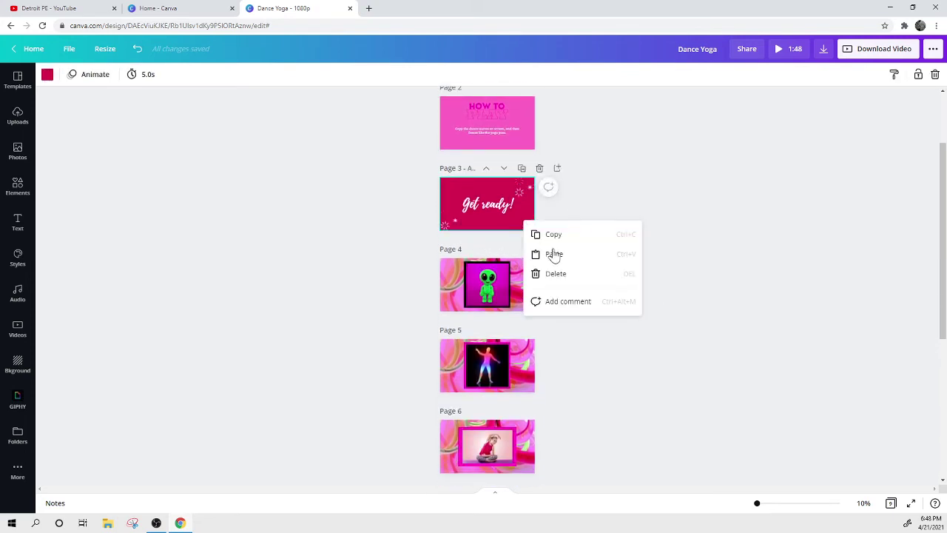
{"action": "left_click", "coordinate": [601, 203]}
{"action": "left_click", "coordinate": [532, 220]}
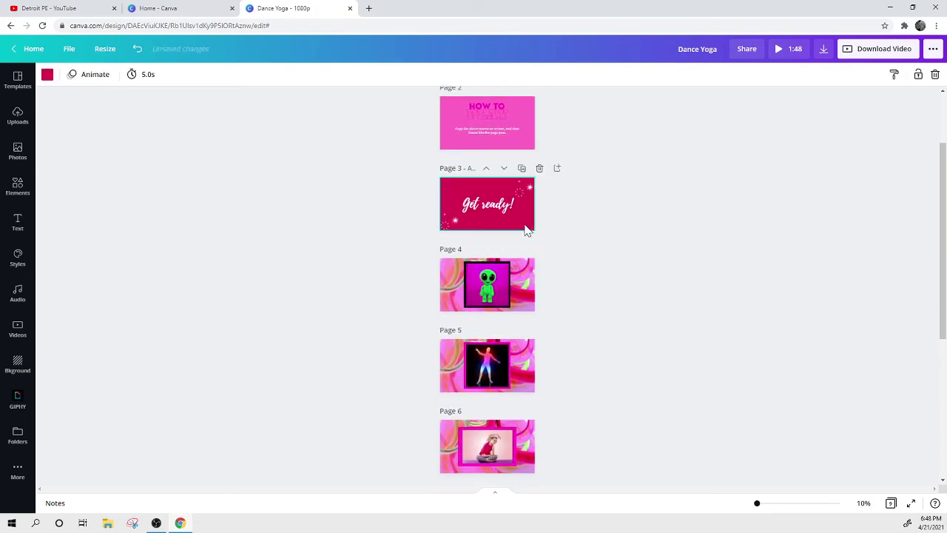
{"action": "right_click", "coordinate": [531, 228]}
{"action": "left_click", "coordinate": [551, 247]}
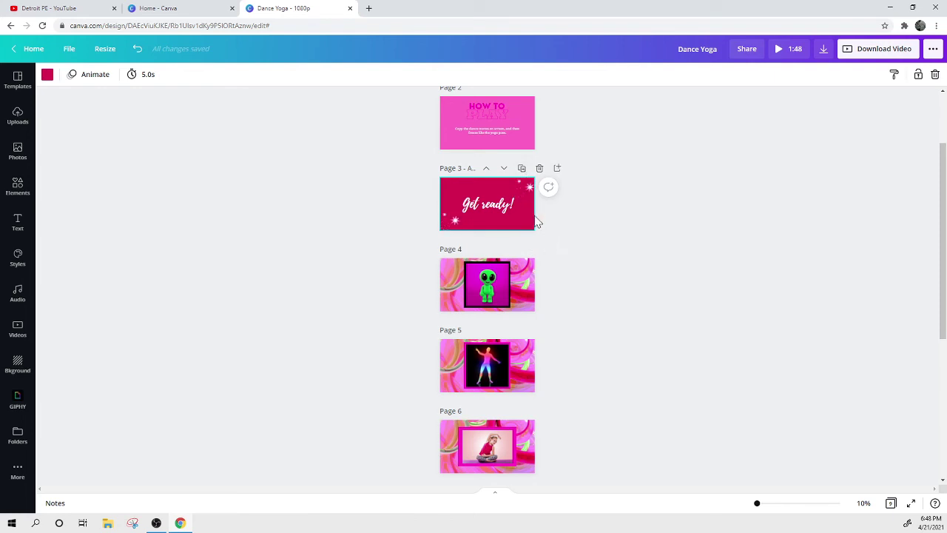
Step: Duplicate the "Get ready!" page and move the copy down to page 7, between the first yoga pose and the strawberry dance
{"action": "left_click", "coordinate": [521, 169]}
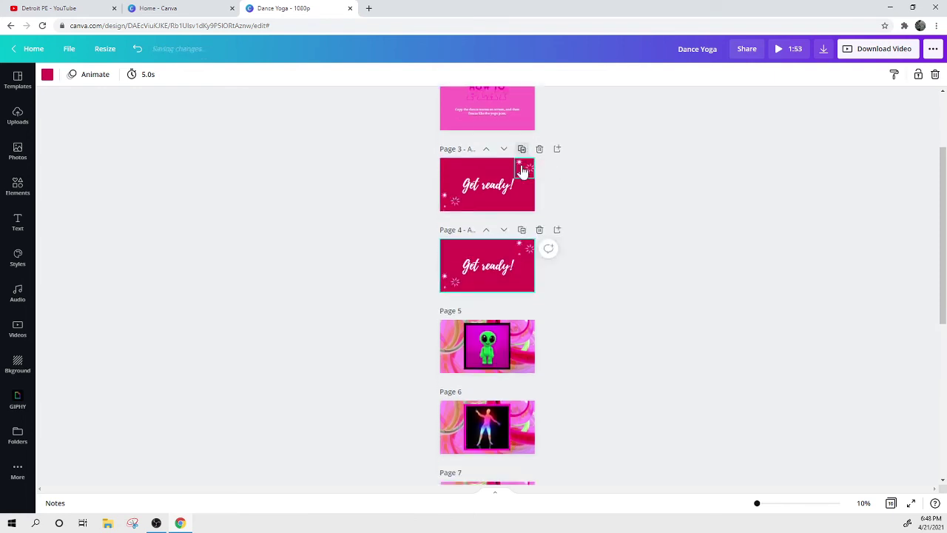
{"action": "left_click", "coordinate": [512, 212]}
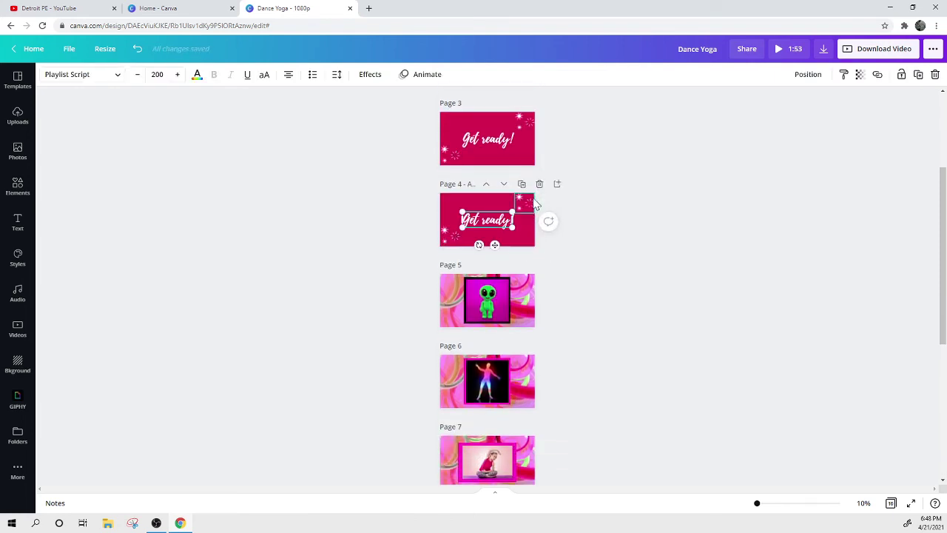
{"action": "left_click", "coordinate": [504, 185]}
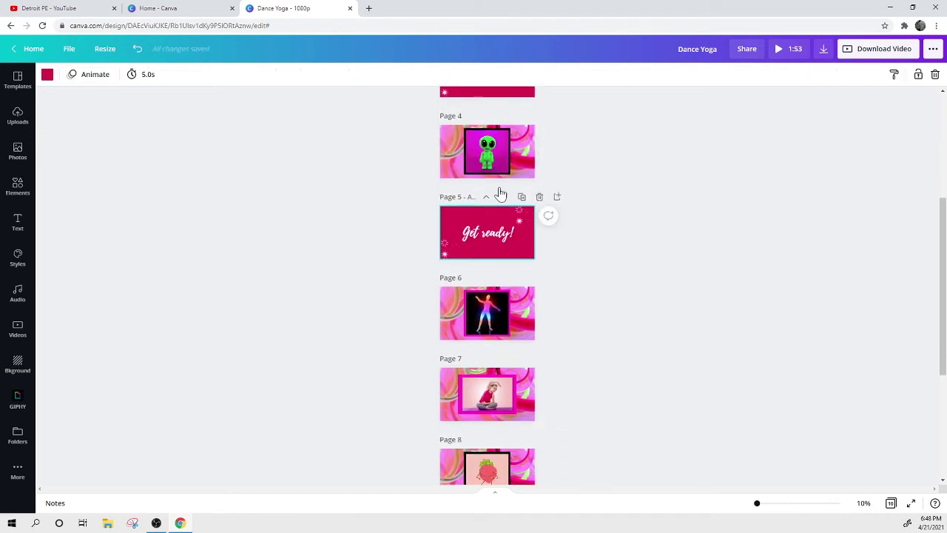
{"action": "left_click", "coordinate": [504, 186]}
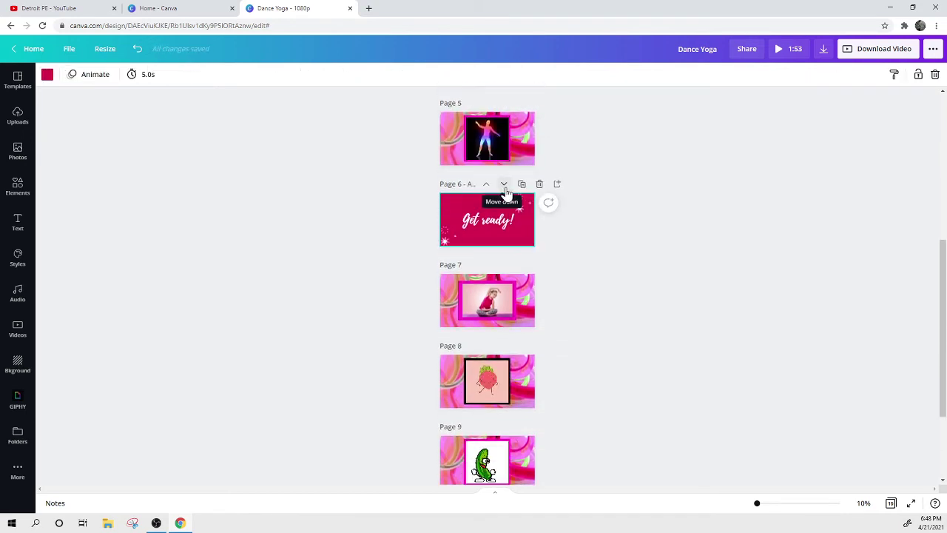
{"action": "left_click", "coordinate": [504, 186]}
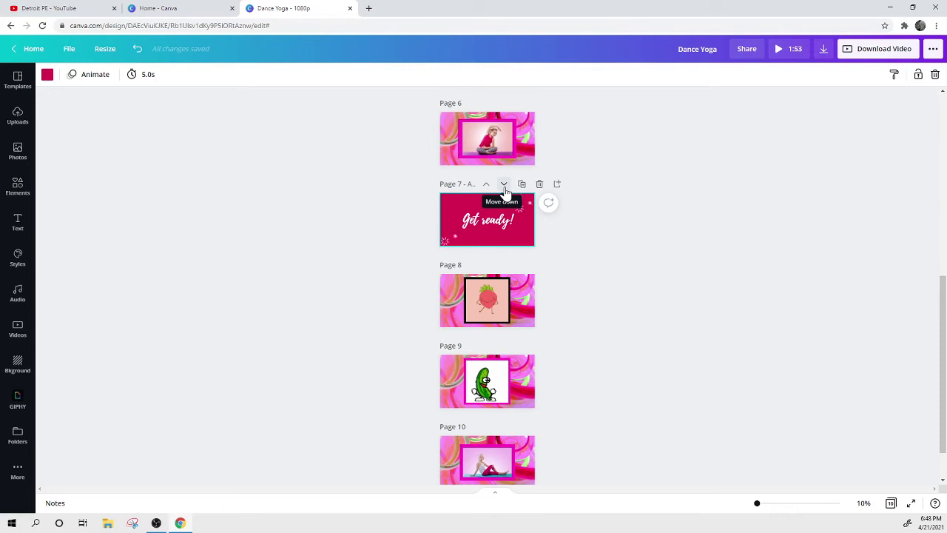
Step: Apply the Pop page animation to the "Get ready!" copy on page 7
{"action": "scroll", "coordinate": [585, 234], "scroll_direction": "up", "scroll_amount": 5}
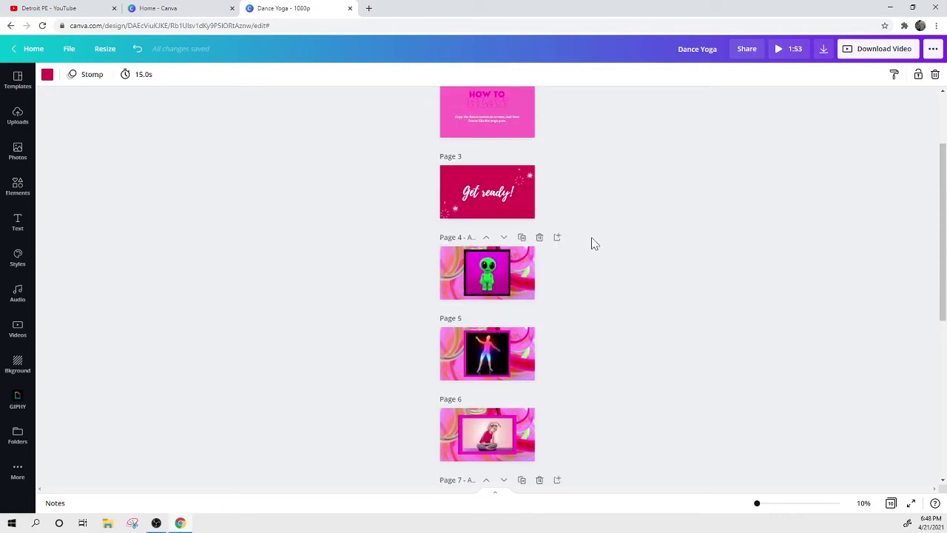
{"action": "scroll", "coordinate": [518, 222], "scroll_direction": "down", "scroll_amount": 2}
{"action": "scroll", "coordinate": [486, 241], "scroll_direction": "down", "scroll_amount": 2}
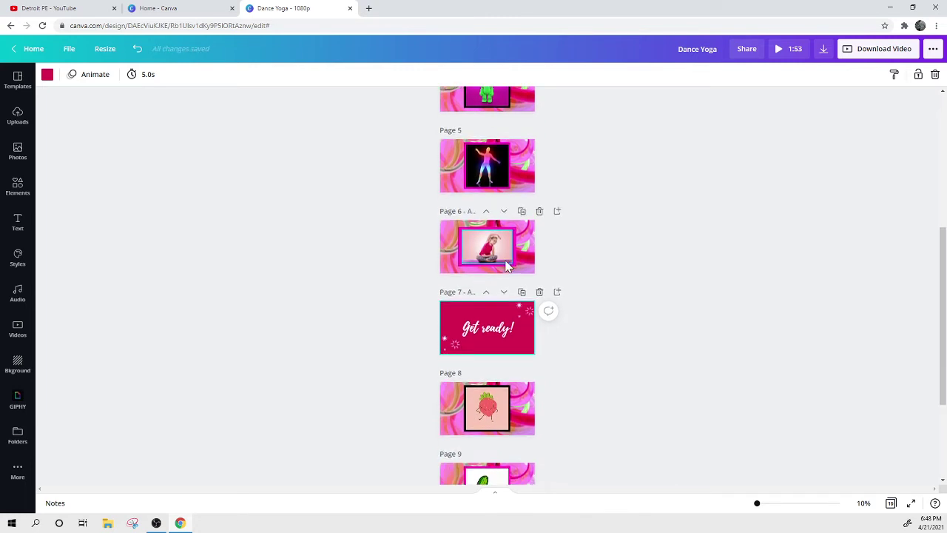
{"action": "scroll", "coordinate": [488, 259], "scroll_direction": "down", "scroll_amount": 1}
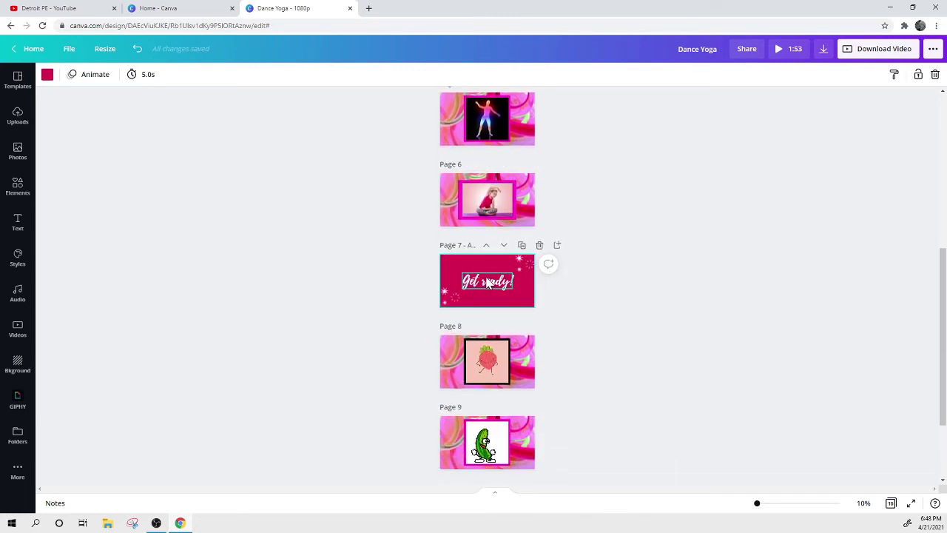
{"action": "left_click", "coordinate": [444, 279]}
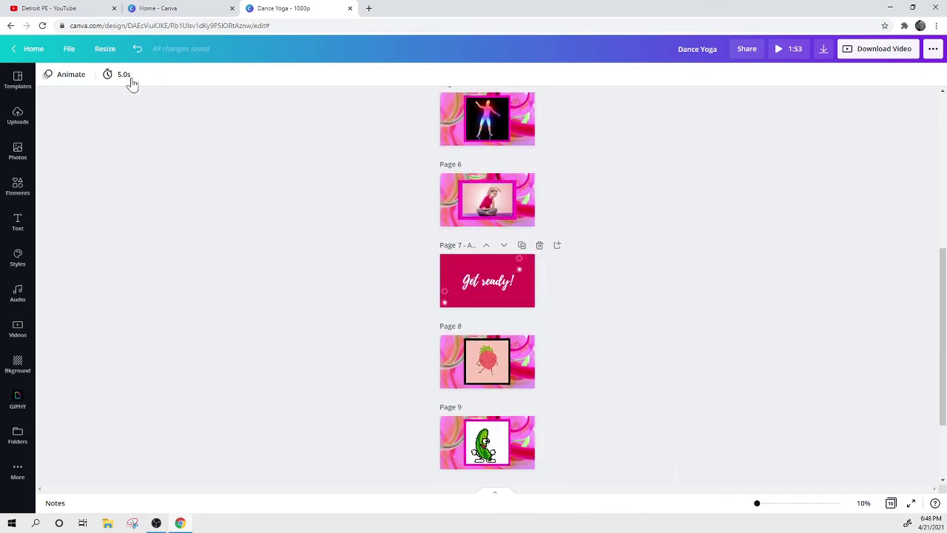
{"action": "left_click", "coordinate": [74, 74]}
{"action": "left_click", "coordinate": [182, 334]}
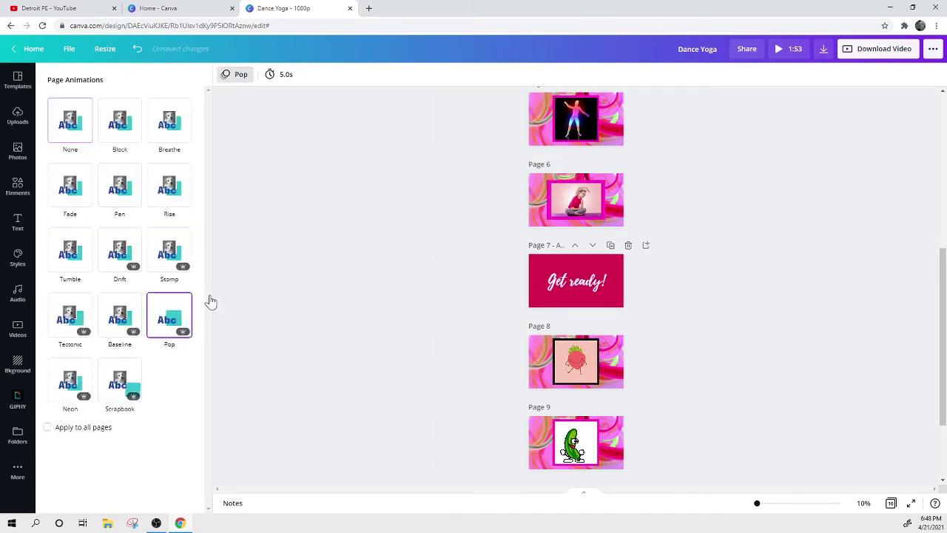
Step: Apply the Pop page animation to the original "Get ready!" page on page 3
{"action": "scroll", "coordinate": [500, 205], "scroll_direction": "up", "scroll_amount": 5}
{"action": "left_click", "coordinate": [579, 296]}
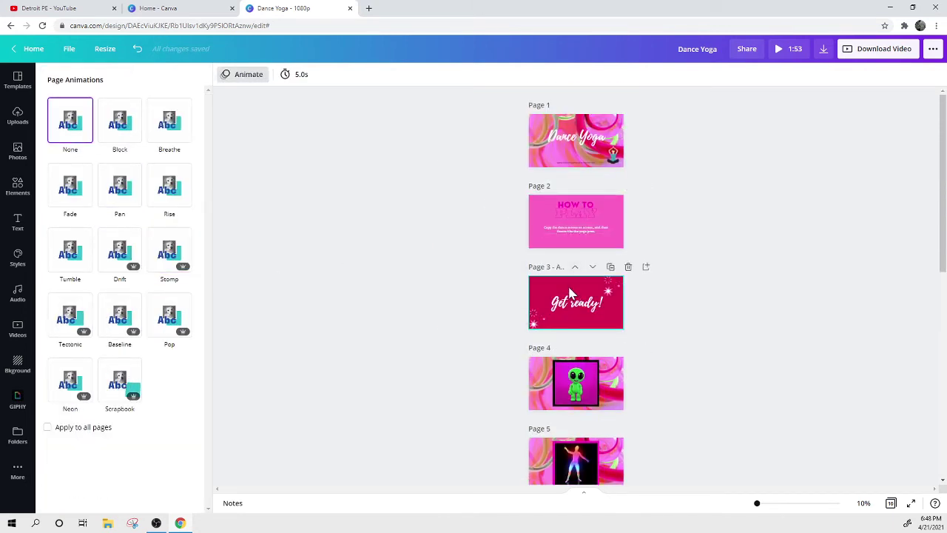
{"action": "key", "text": "Escape"}
{"action": "left_click", "coordinate": [61, 74]}
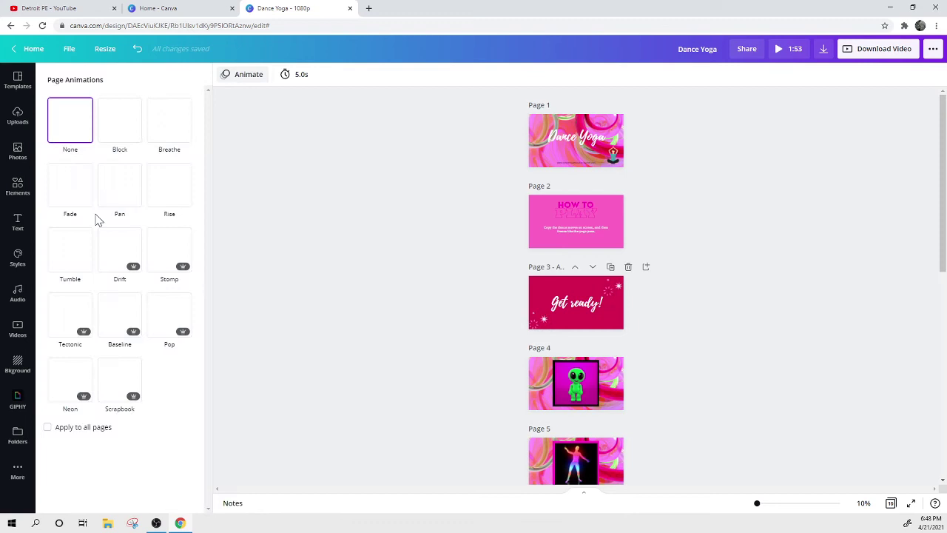
{"action": "left_click", "coordinate": [168, 314]}
{"action": "left_click", "coordinate": [401, 281]}
Step: Add a blank page 11 after the last yoga pose and give it the bright magenta document colour as background
{"action": "scroll", "coordinate": [418, 244], "scroll_direction": "down", "scroll_amount": 3}
{"action": "scroll", "coordinate": [469, 302], "scroll_direction": "down", "scroll_amount": 5}
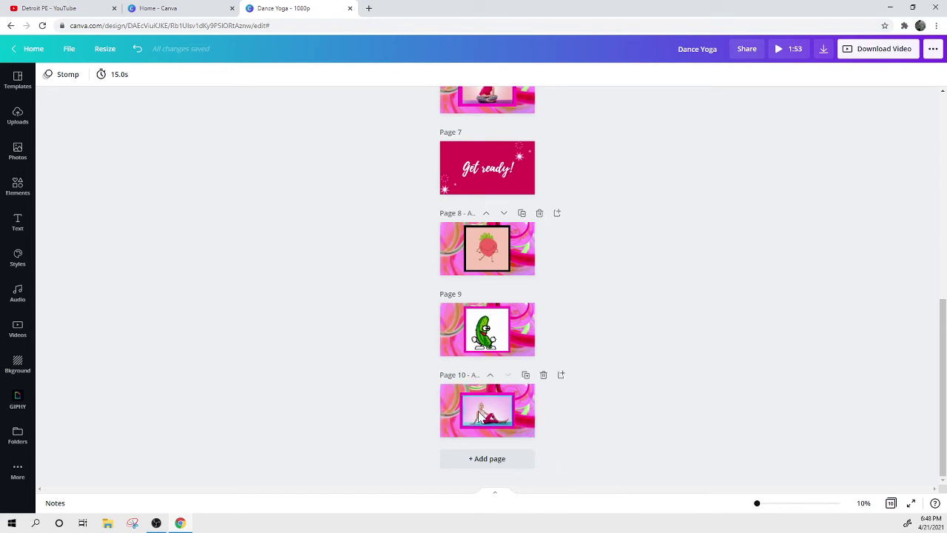
{"action": "left_click", "coordinate": [487, 464]}
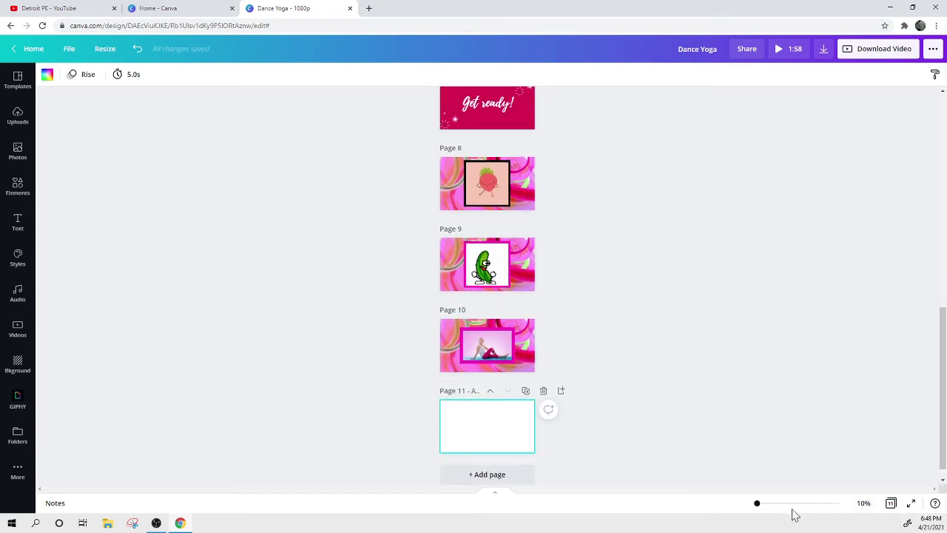
{"action": "left_click_drag", "start_coordinate": [792, 507], "coordinate": [766, 504]}
{"action": "scroll", "coordinate": [769, 460], "scroll_direction": "down", "scroll_amount": 6}
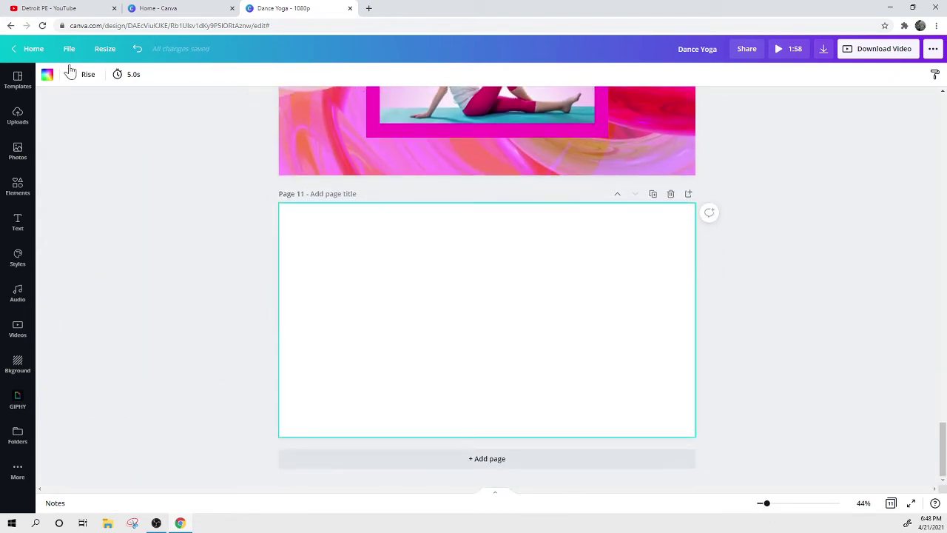
{"action": "left_click", "coordinate": [47, 75]}
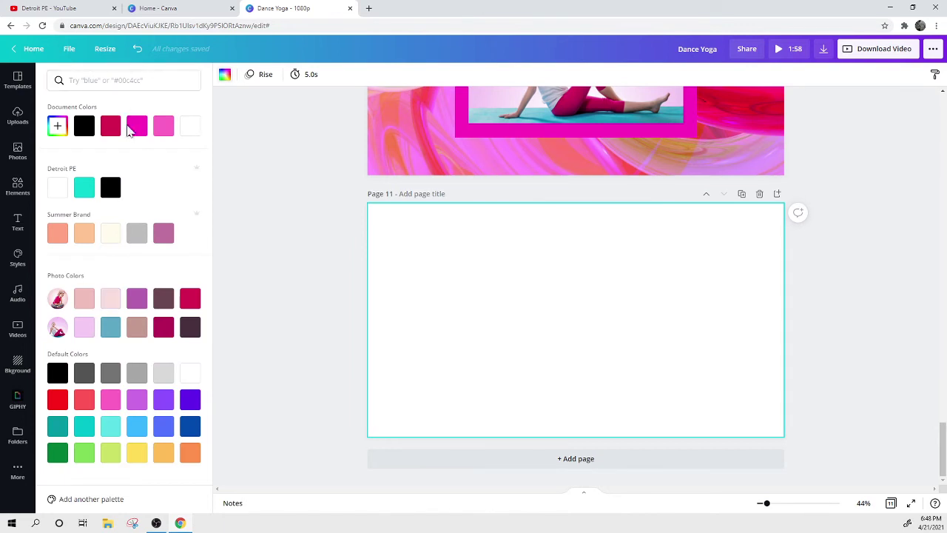
{"action": "left_click", "coordinate": [135, 127]}
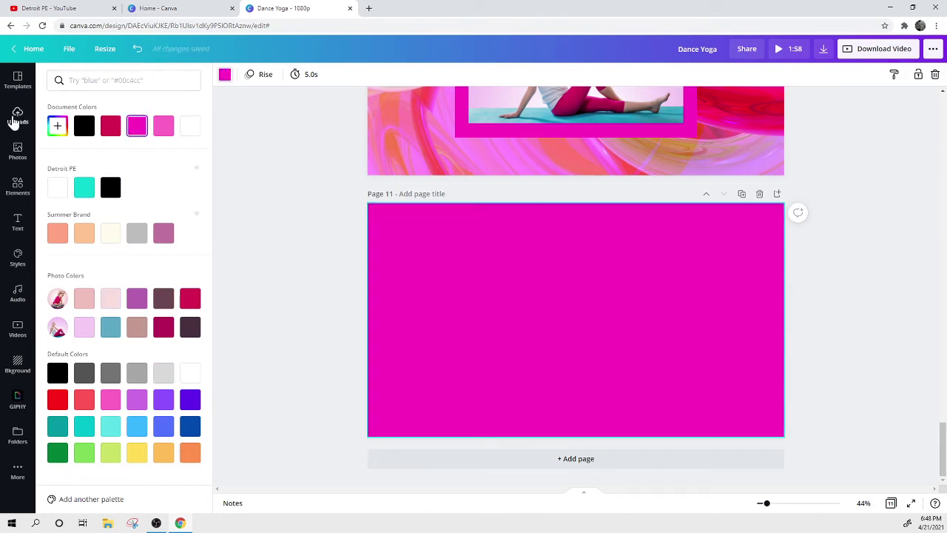
Step: Add a heading reading "Thanks for playing with" to page 11
{"action": "left_click", "coordinate": [18, 185]}
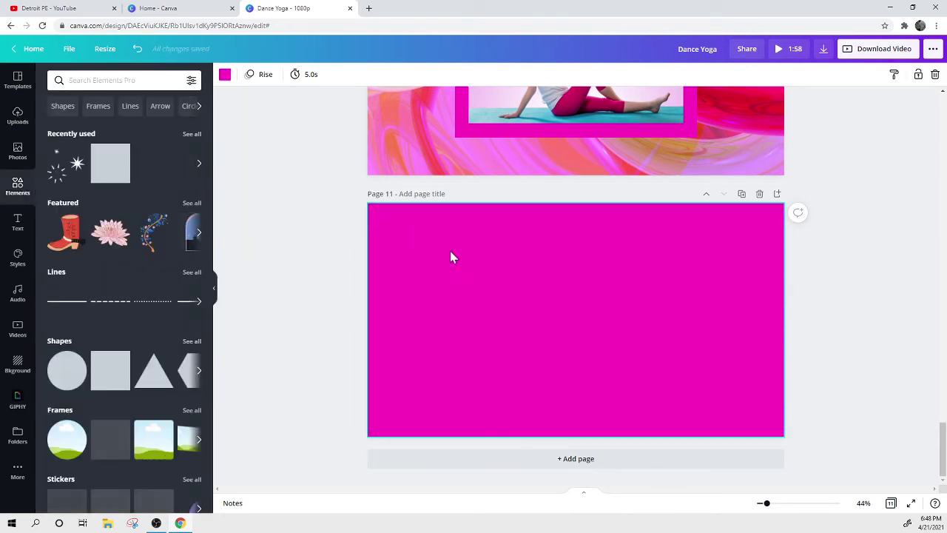
{"action": "left_click", "coordinate": [17, 221]}
{"action": "left_click", "coordinate": [91, 126]}
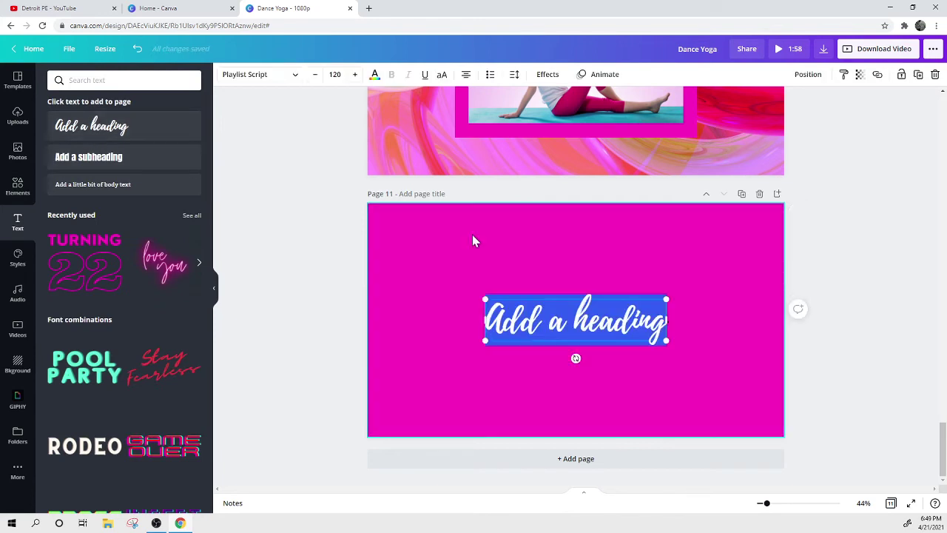
{"action": "type", "text": "Thanks for pl"}
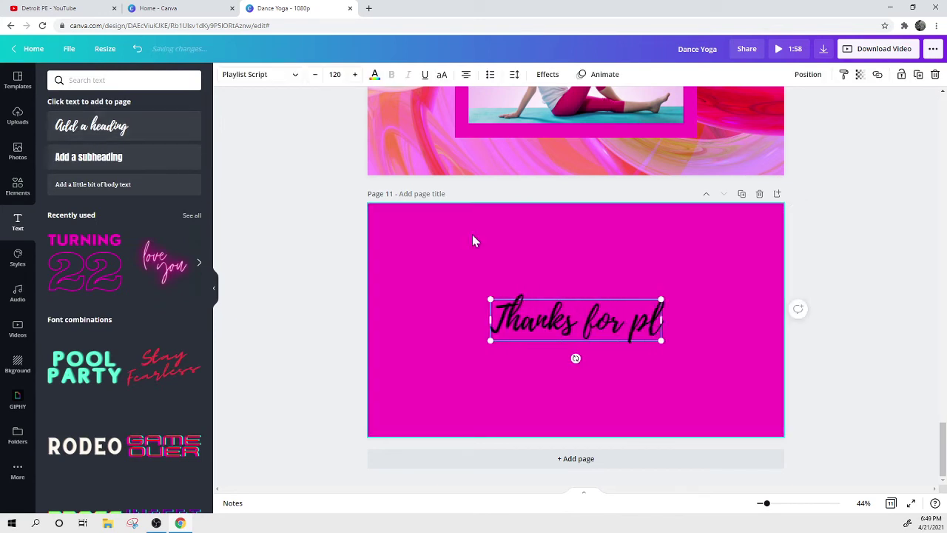
{"action": "type", "text": "aying with"}
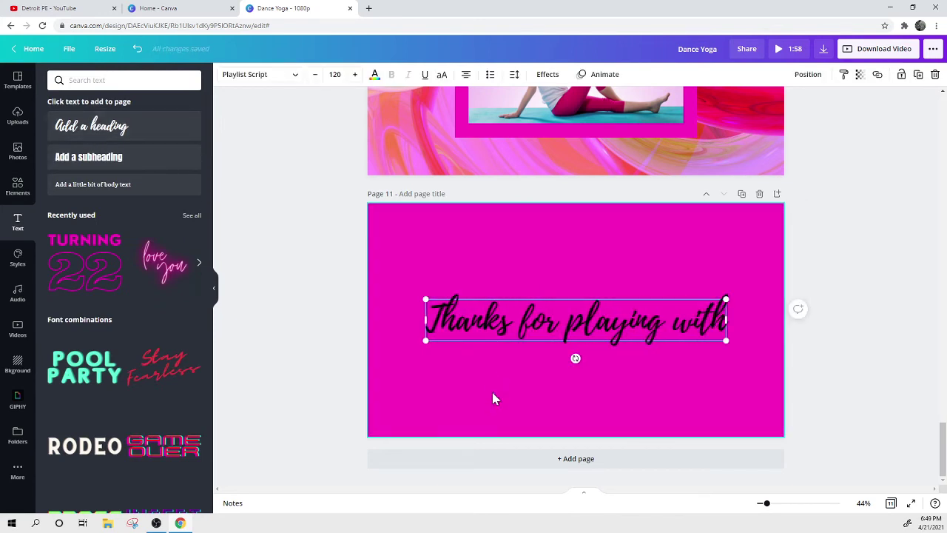
{"action": "left_click", "coordinate": [496, 398]}
Step: Add a subheading reading "Detroit PE" and place it below the heading on page 11
{"action": "left_click", "coordinate": [80, 164]}
{"action": "type", "text": "De"}
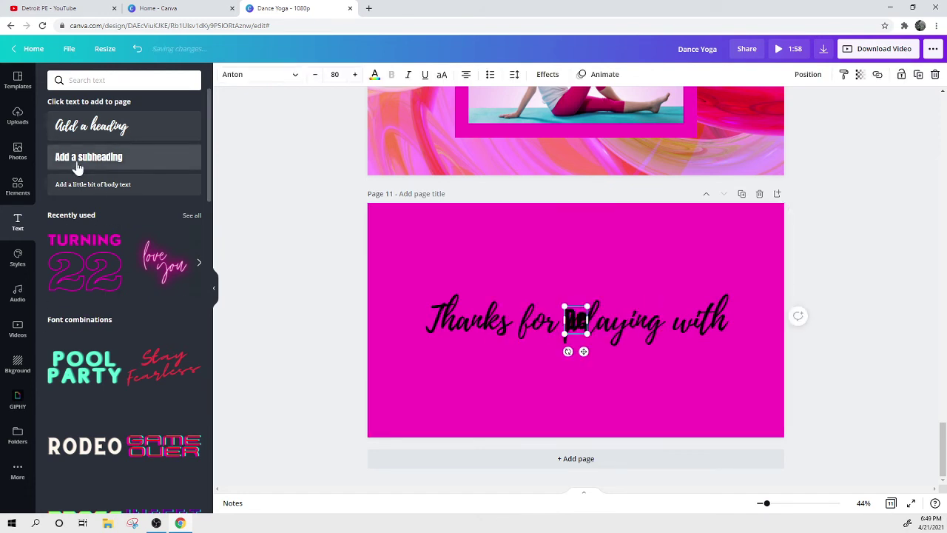
{"action": "type", "text": "troit PE"}
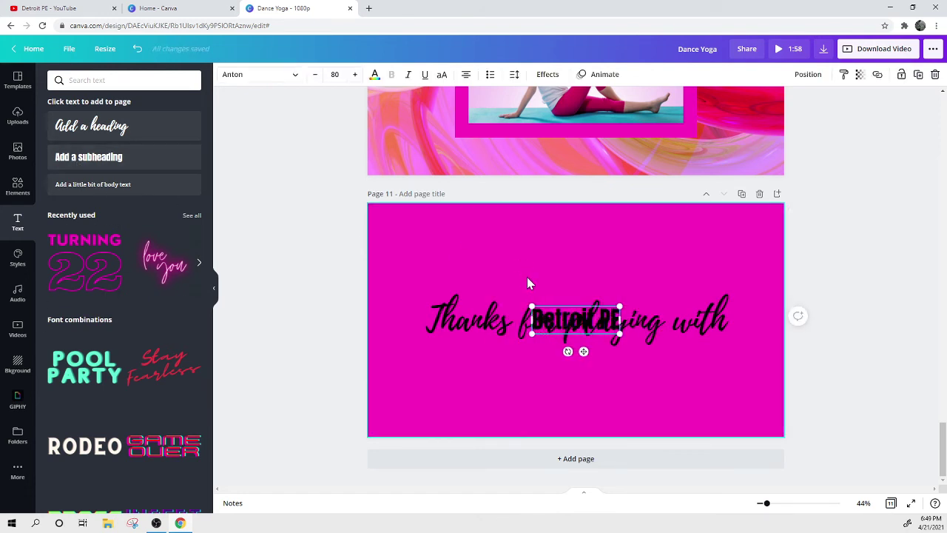
{"action": "left_click_drag", "start_coordinate": [583, 351], "coordinate": [597, 401]}
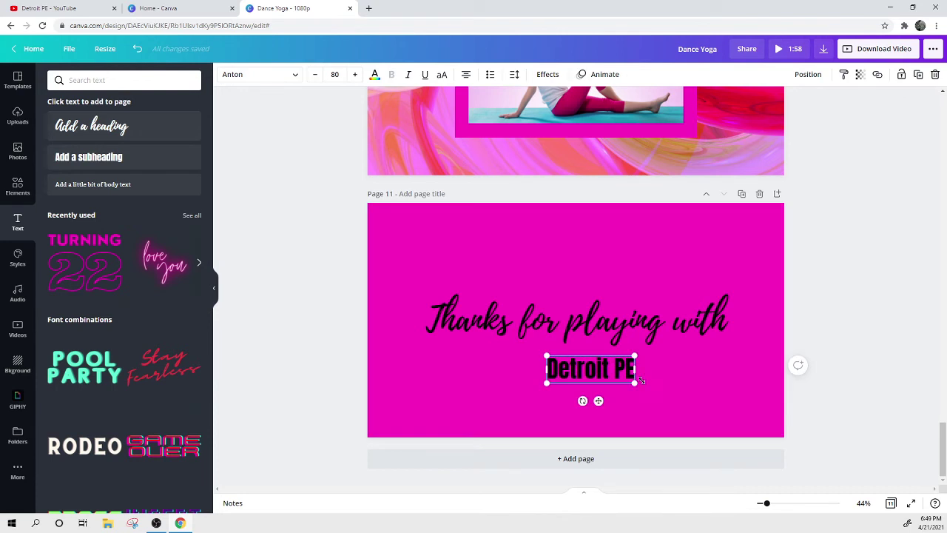
Step: Enlarge "Detroit PE" to font size 163, raise the heading, and centre the enlarged text beneath it
{"action": "left_click_drag", "start_coordinate": [671, 400], "coordinate": [728, 406]}
{"action": "left_click_drag", "start_coordinate": [645, 381], "coordinate": [613, 381]}
{"action": "left_click_drag", "start_coordinate": [597, 317], "coordinate": [594, 261]}
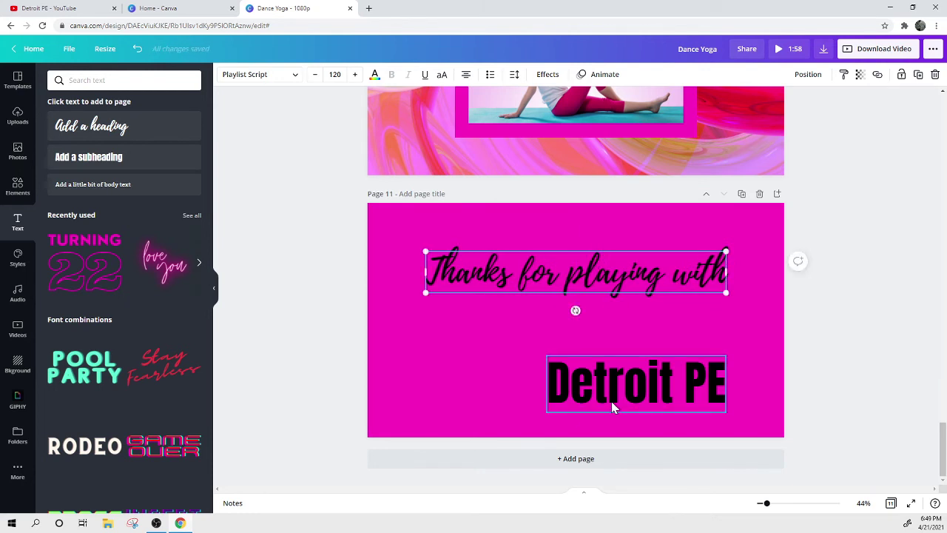
{"action": "left_click_drag", "start_coordinate": [604, 385], "coordinate": [552, 355]}
Step: Change the "Detroit PE" text colour to the white of the Detroit PE brand palette
{"action": "left_click", "coordinate": [374, 75]}
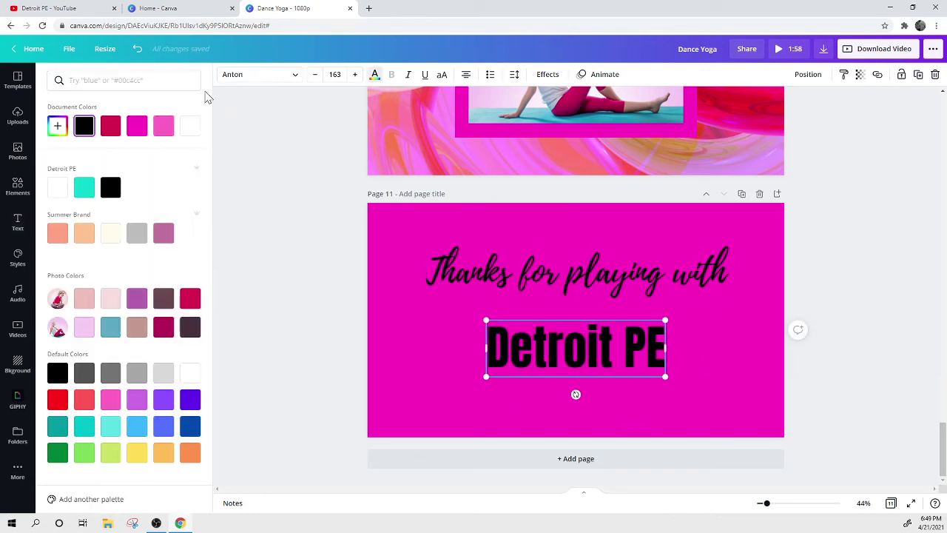
{"action": "left_click", "coordinate": [64, 189]}
{"action": "left_click", "coordinate": [289, 179]}
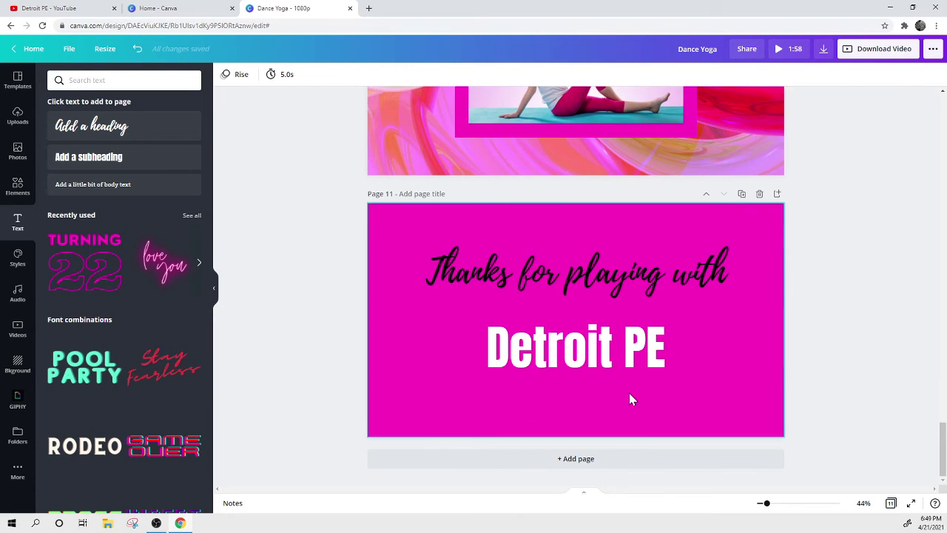
Step: Search the audio library for "club" to find music for the video
{"action": "scroll", "coordinate": [322, 416], "scroll_direction": "up", "scroll_amount": 6}
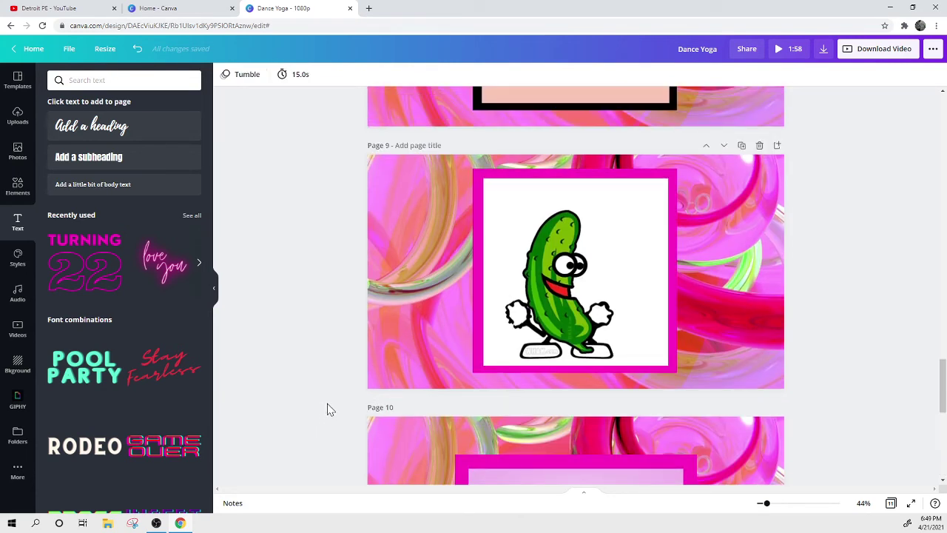
{"action": "scroll", "coordinate": [325, 406], "scroll_direction": "down", "scroll_amount": 6}
{"action": "scroll", "coordinate": [463, 374], "scroll_direction": "up", "scroll_amount": 20}
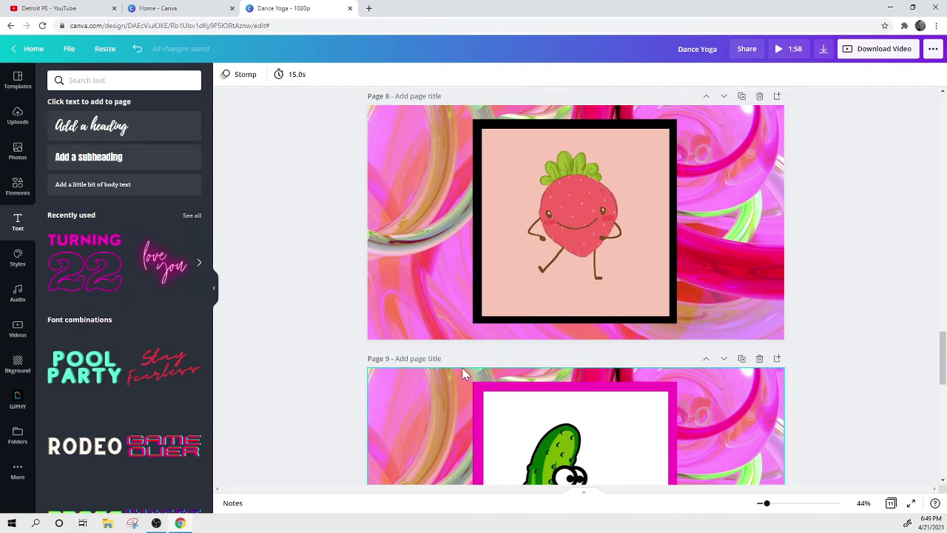
{"action": "scroll", "coordinate": [462, 373], "scroll_direction": "up", "scroll_amount": 6}
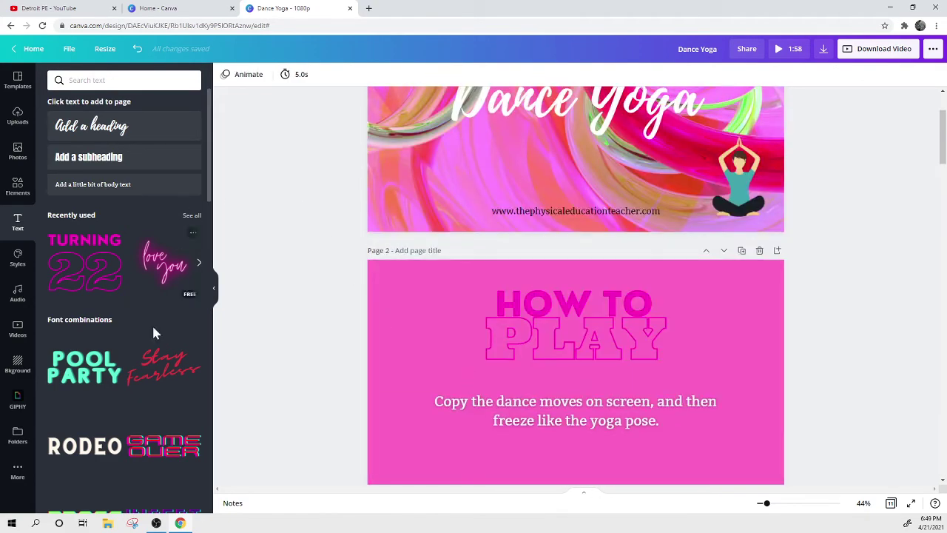
{"action": "left_click", "coordinate": [19, 292]}
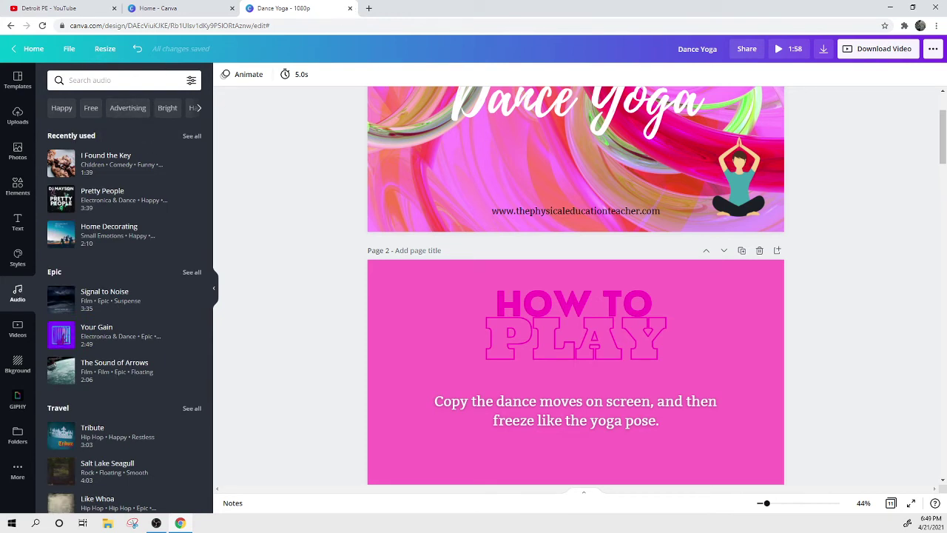
{"action": "left_click", "coordinate": [111, 80]}
{"action": "type", "text": "club"}
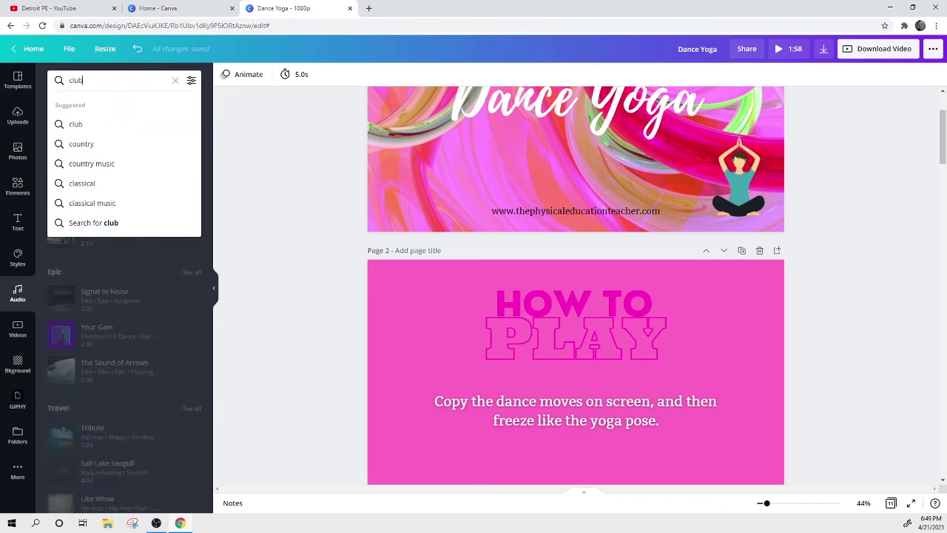
{"action": "key", "text": "Return"}
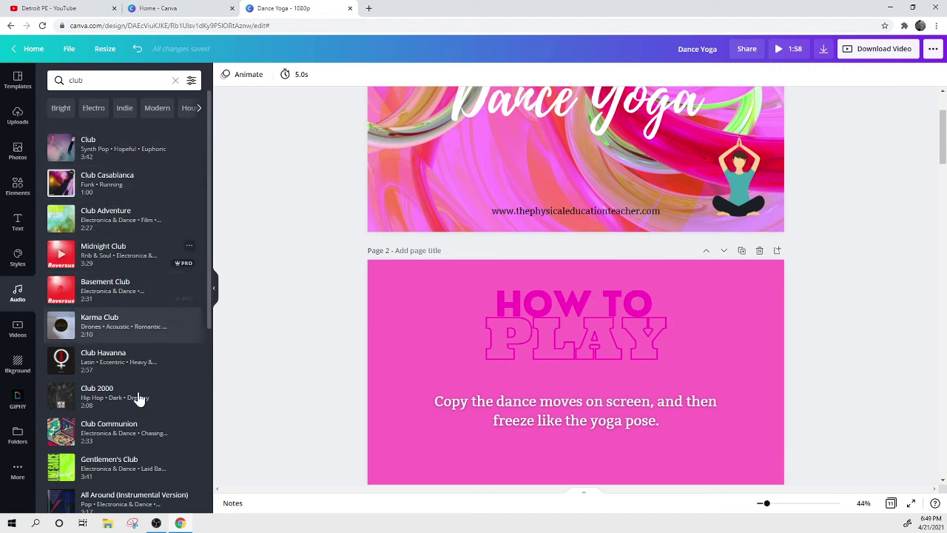
Step: Preview the Midnight Club track, then add the Basement Club track to the design and play a bit of it
{"action": "left_click", "coordinate": [61, 218]}
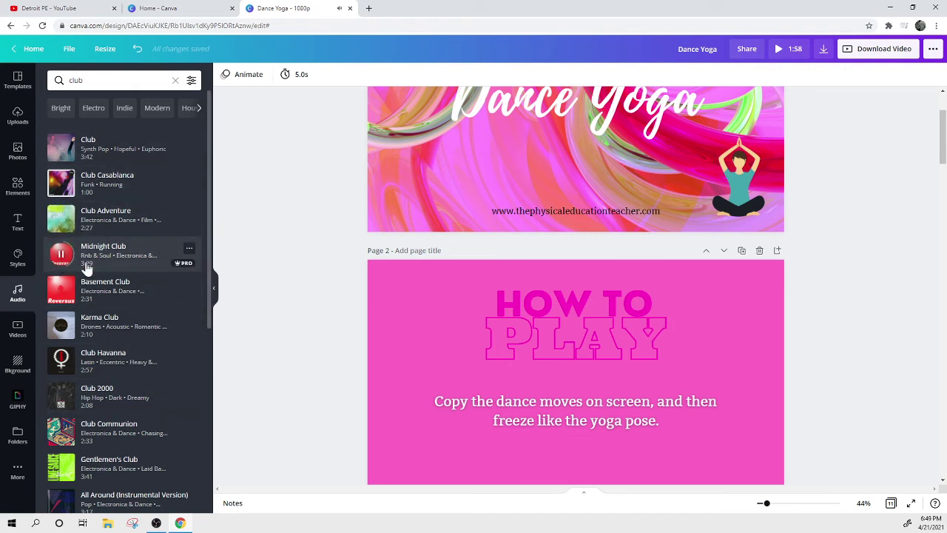
{"action": "left_click", "coordinate": [107, 285]}
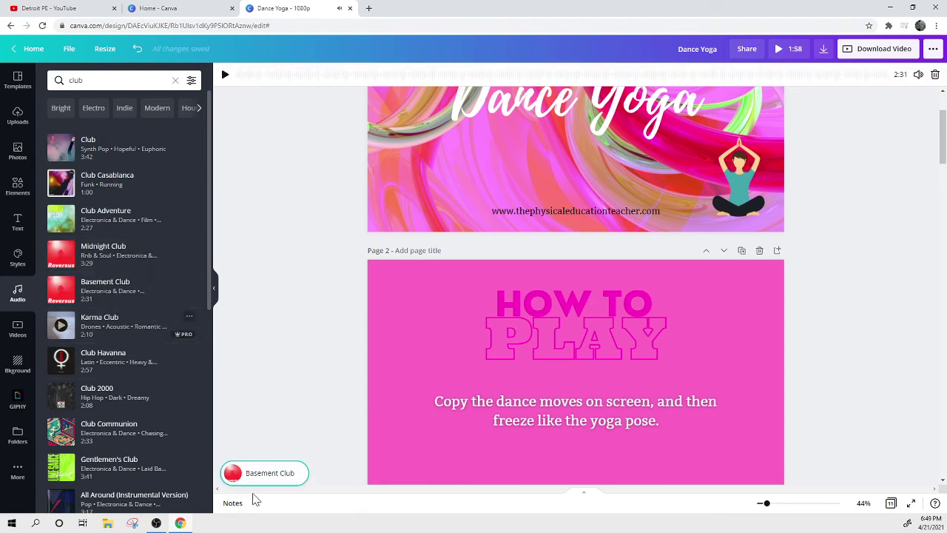
{"action": "left_click", "coordinate": [264, 474]}
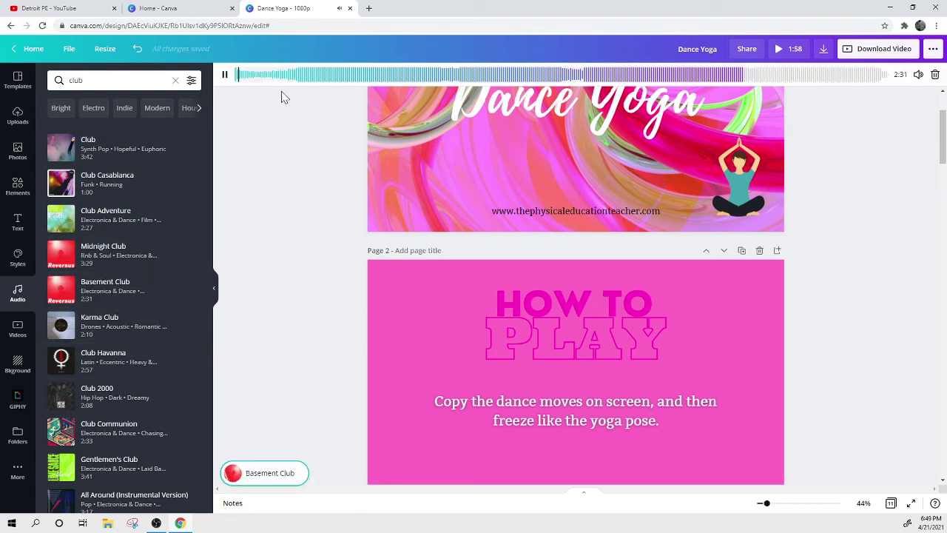
{"action": "left_click", "coordinate": [223, 76]}
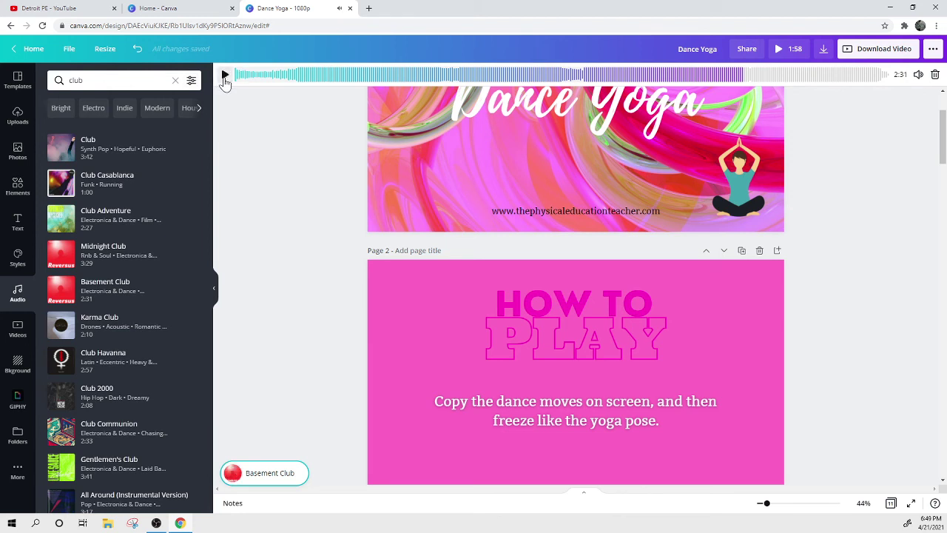
Step: Set the Basement Club track's volume to 60 and play it back at that level
{"action": "left_click", "coordinate": [918, 75]}
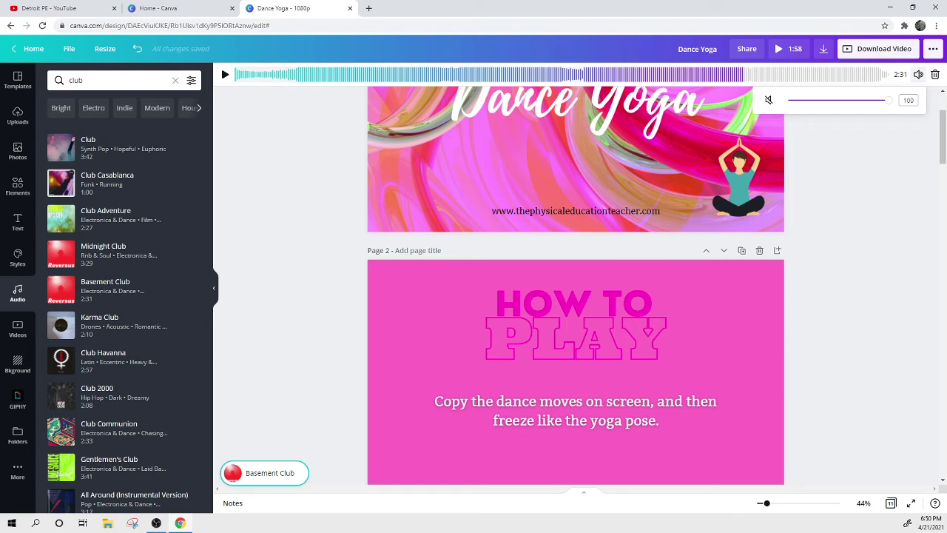
{"action": "left_click", "coordinate": [908, 100]}
{"action": "left_click", "coordinate": [904, 157]}
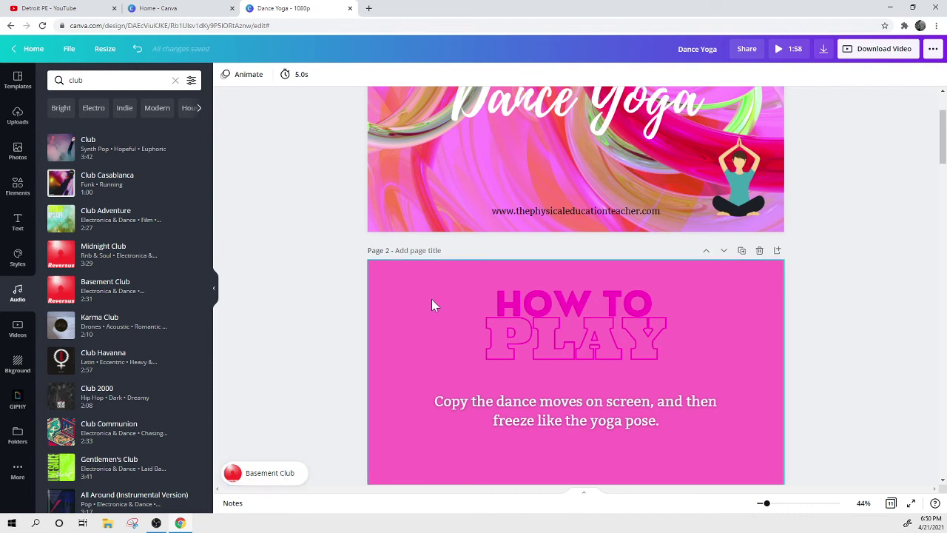
{"action": "left_click", "coordinate": [300, 471]}
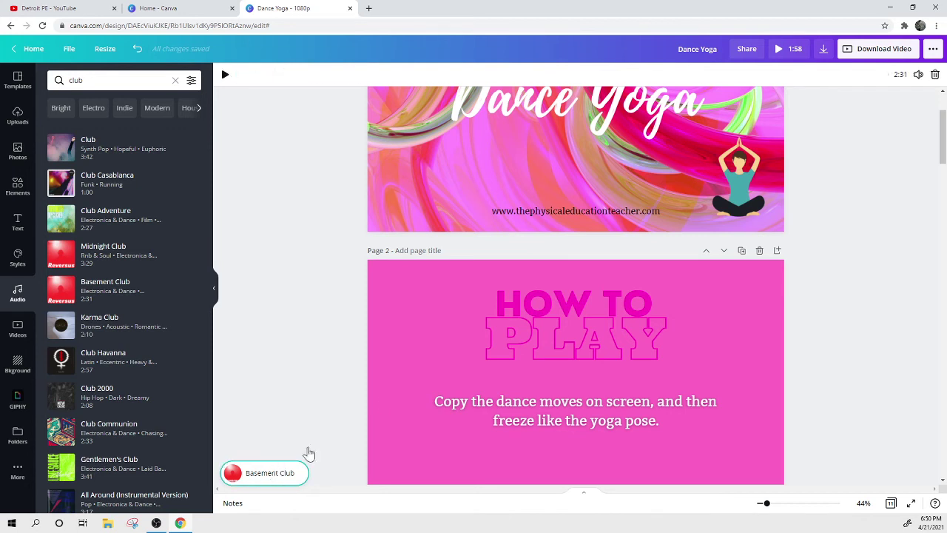
{"action": "left_click", "coordinate": [224, 76]}
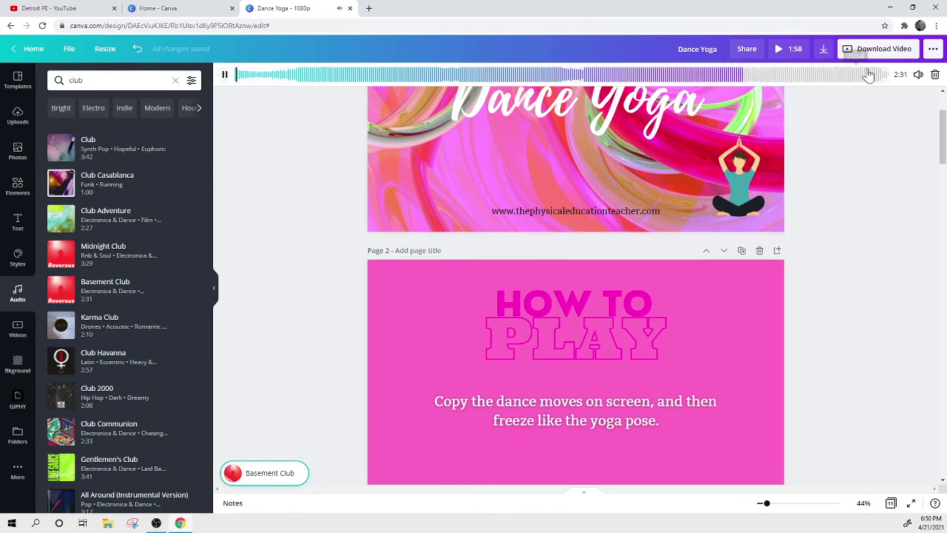
{"action": "left_click", "coordinate": [917, 77]}
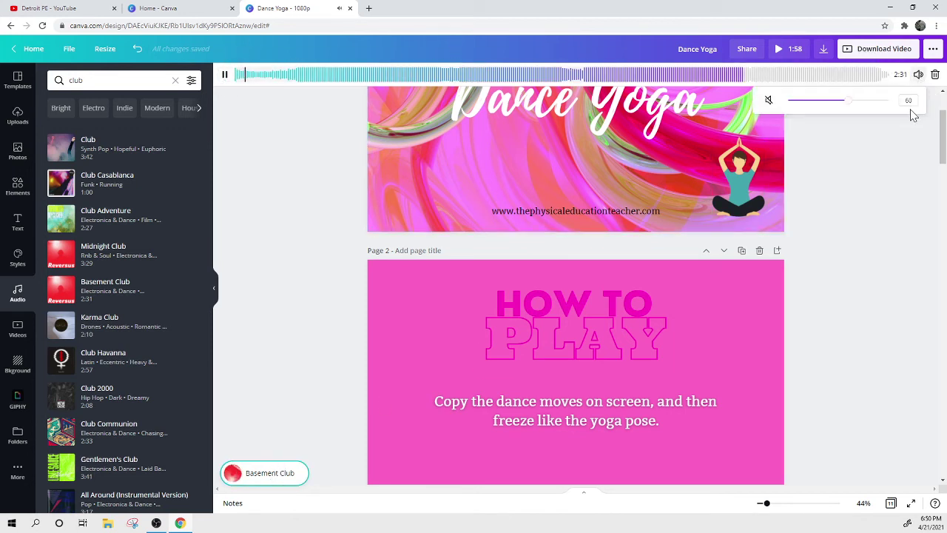
{"action": "left_click", "coordinate": [914, 170]}
Step: Change the page animation of page 10, the last yoga pose page, to Block
{"action": "scroll", "coordinate": [903, 169], "scroll_direction": "down", "scroll_amount": 5}
{"action": "scroll", "coordinate": [904, 169], "scroll_direction": "up", "scroll_amount": 6}
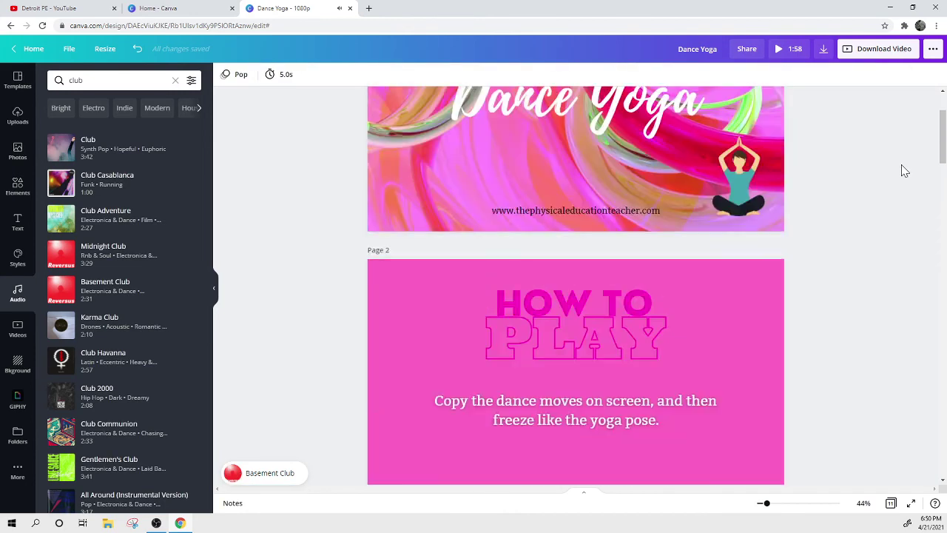
{"action": "scroll", "coordinate": [621, 185], "scroll_direction": "down", "scroll_amount": 3}
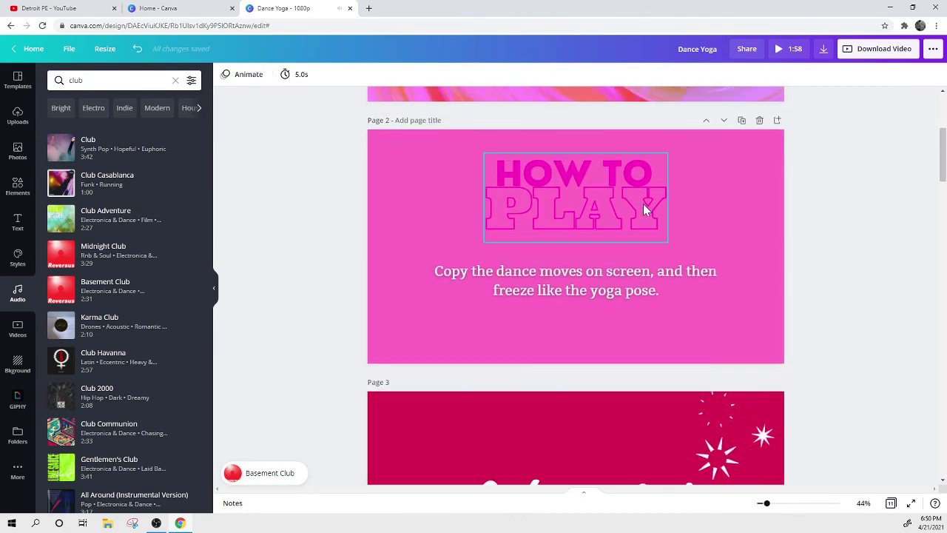
{"action": "scroll", "coordinate": [407, 258], "scroll_direction": "down", "scroll_amount": 2}
{"action": "scroll", "coordinate": [407, 265], "scroll_direction": "down", "scroll_amount": 12}
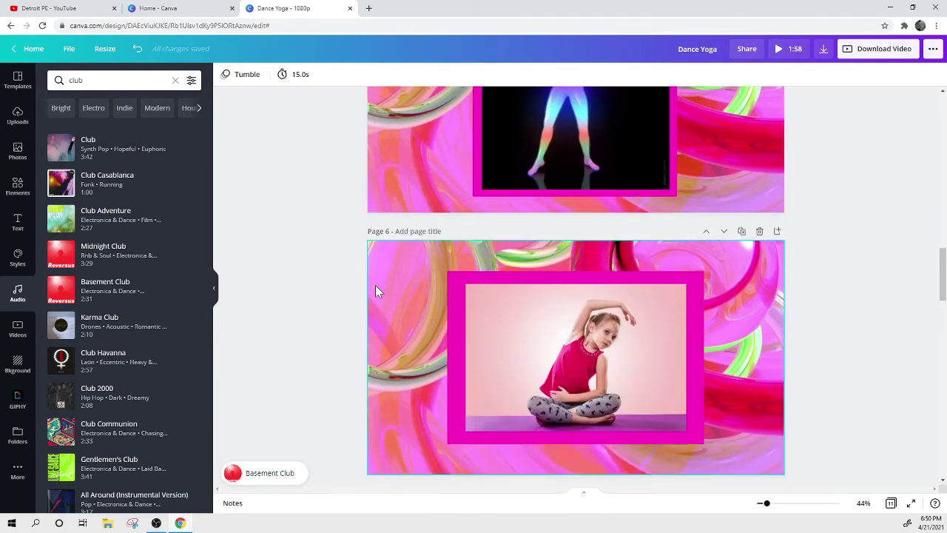
{"action": "left_click_drag", "start_coordinate": [942, 332], "coordinate": [824, 457]}
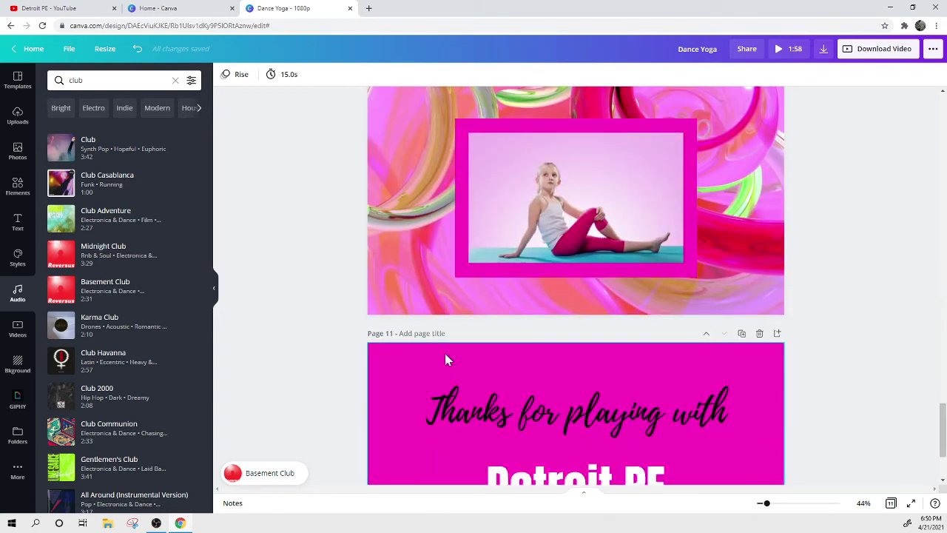
{"action": "left_click", "coordinate": [242, 75]}
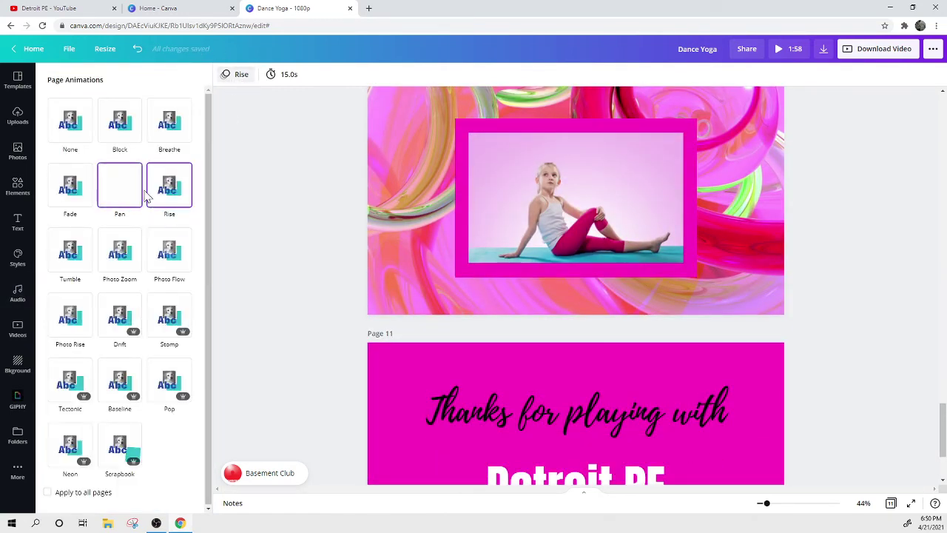
{"action": "left_click", "coordinate": [113, 138]}
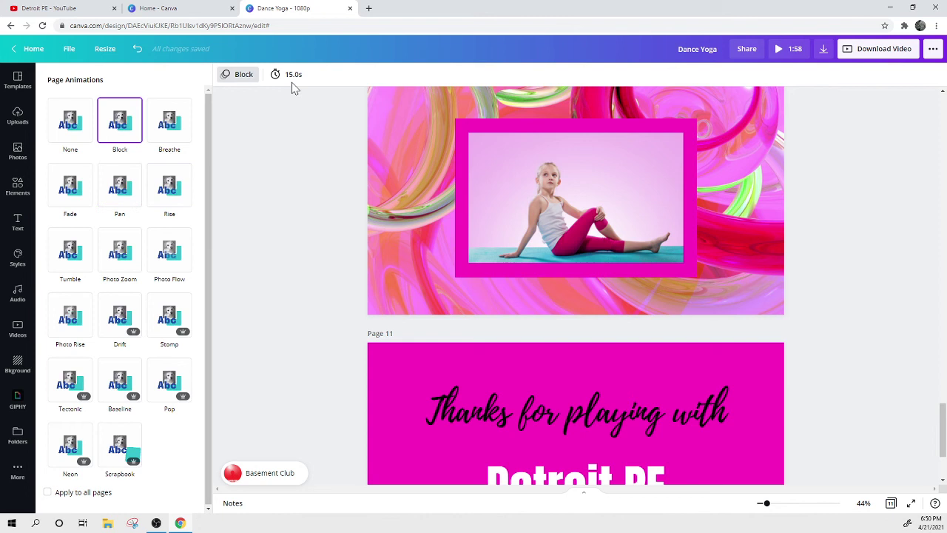
{"action": "left_click", "coordinate": [293, 157]}
{"action": "scroll", "coordinate": [307, 213], "scroll_direction": "down", "scroll_amount": 2}
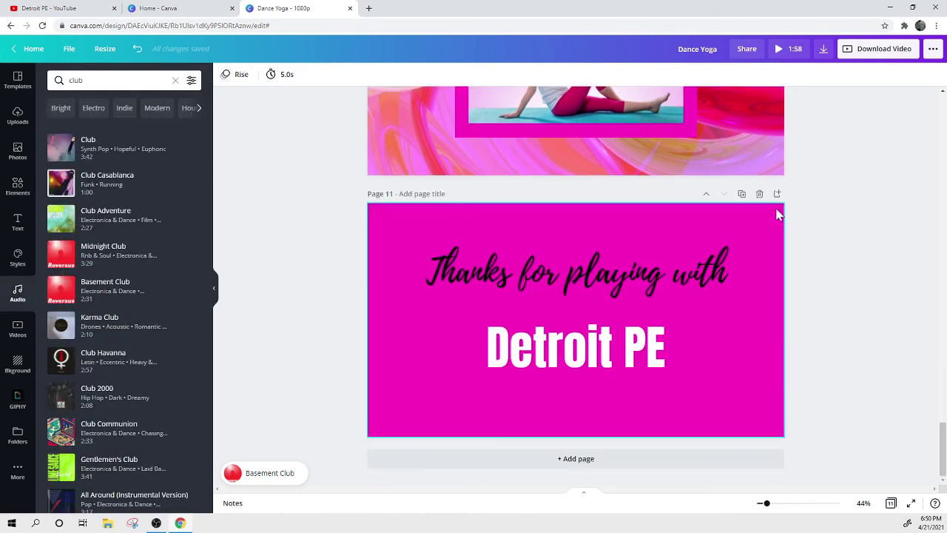
Step: Present the design full screen from the first page to the closing page, and exit the presentation
{"action": "left_click", "coordinate": [827, 48]}
{"action": "left_click", "coordinate": [860, 308]}
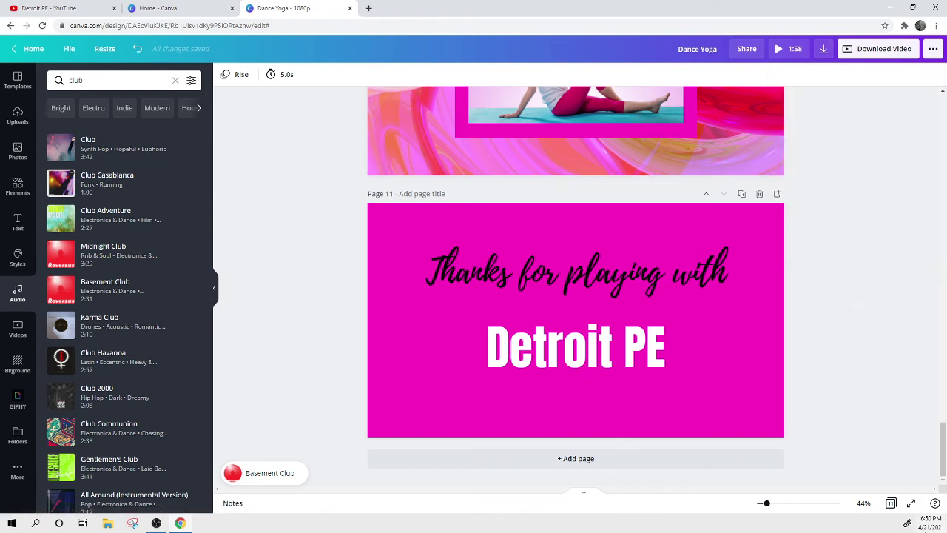
{"action": "left_click", "coordinate": [913, 506]}
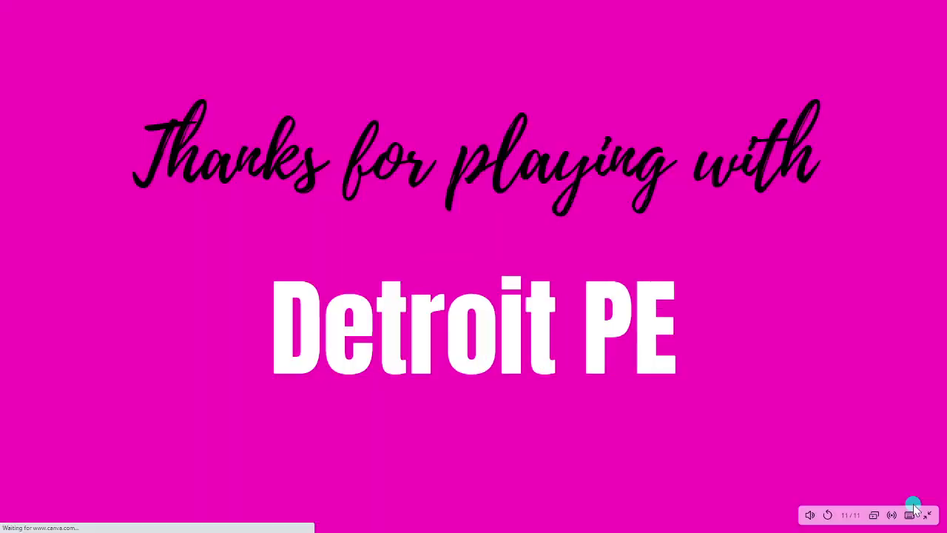
{"action": "left_click", "coordinate": [827, 514]}
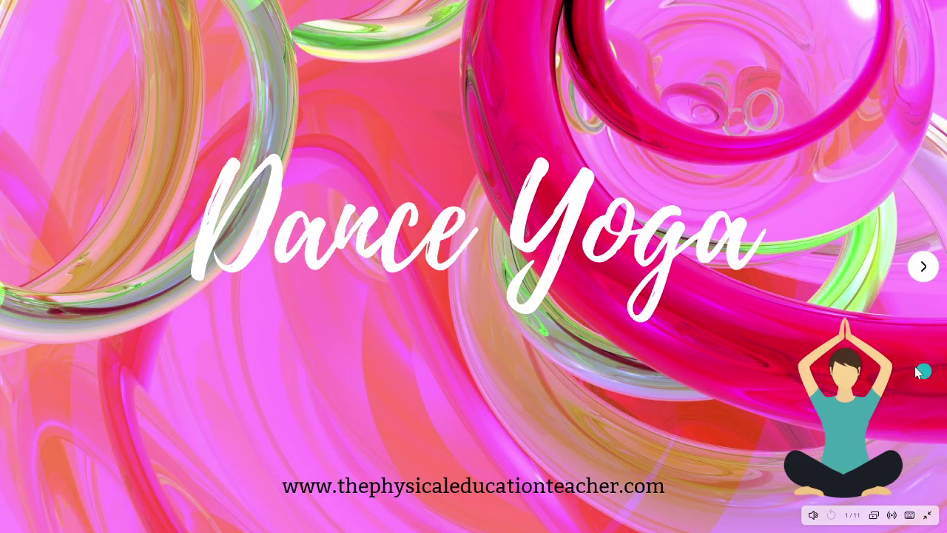
{"action": "left_click", "coordinate": [924, 267]}
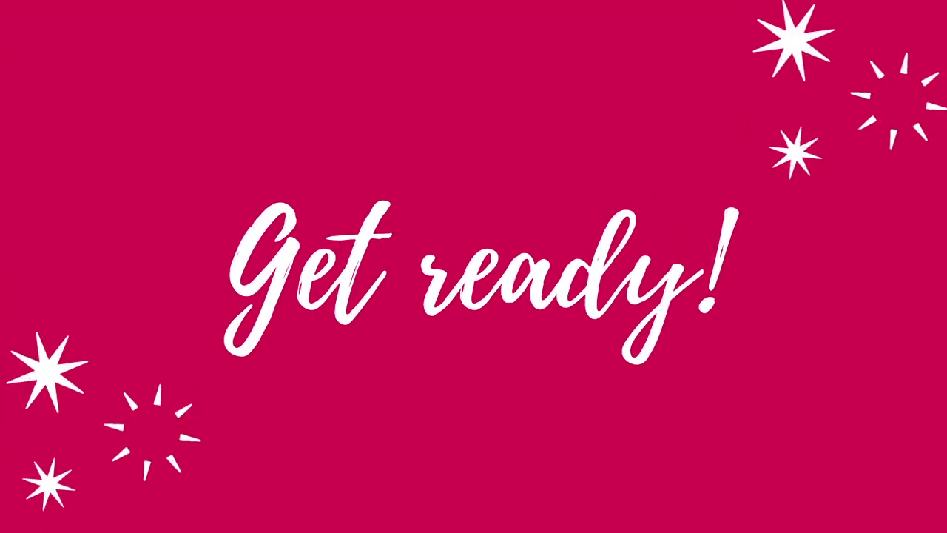
{"action": "left_click", "coordinate": [923, 270]}
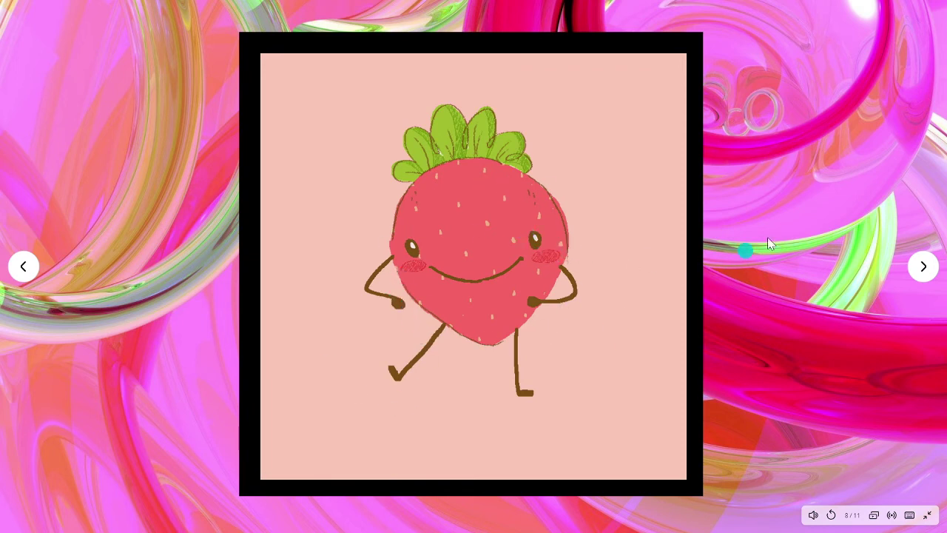
{"action": "left_click", "coordinate": [921, 266]}
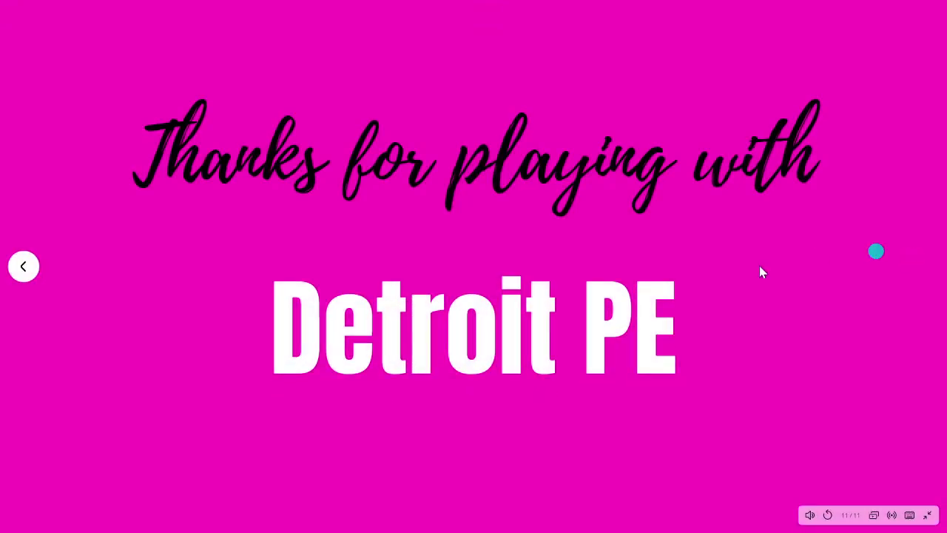
{"action": "key", "text": "Escape"}
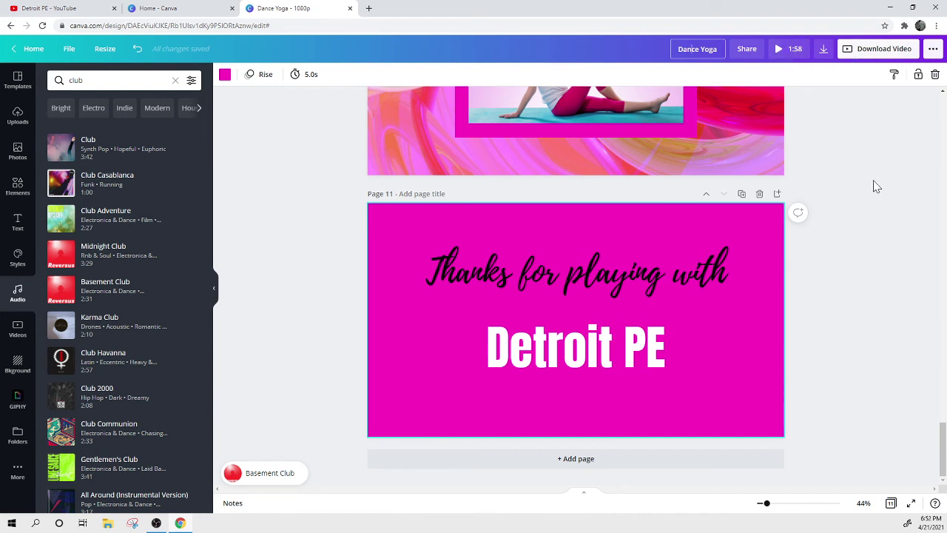
Step: Return to page 1 and play the start of the video preview with its music, then close the preview
{"action": "scroll", "coordinate": [359, 399], "scroll_direction": "up", "scroll_amount": 3}
{"action": "scroll", "coordinate": [357, 401], "scroll_direction": "up", "scroll_amount": 10}
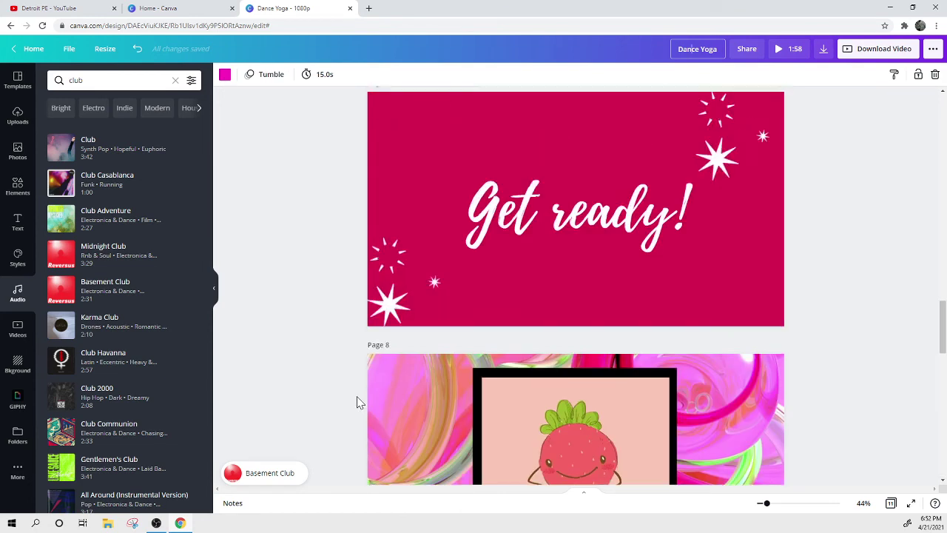
{"action": "scroll", "coordinate": [357, 401], "scroll_direction": "up", "scroll_amount": 3}
{"action": "scroll", "coordinate": [358, 400], "scroll_direction": "up", "scroll_amount": 5}
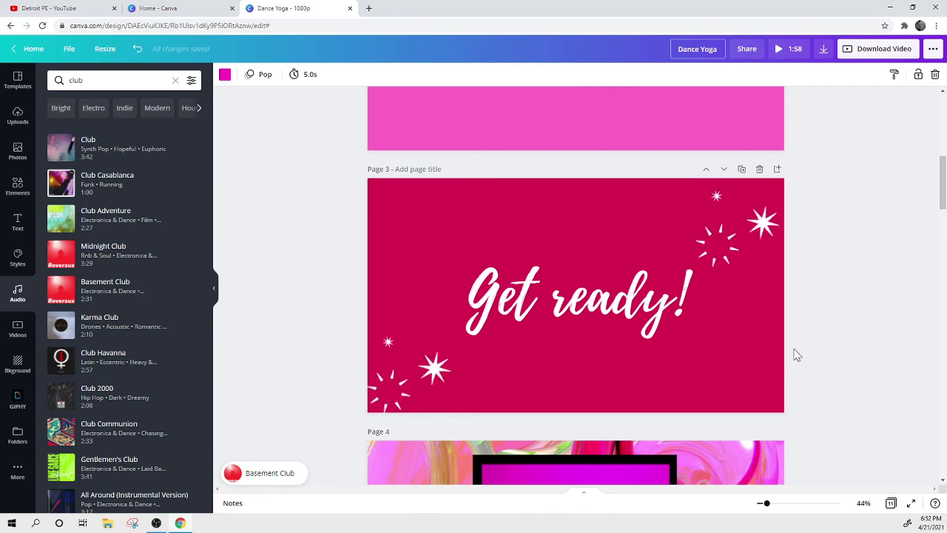
{"action": "scroll", "coordinate": [794, 354], "scroll_direction": "up", "scroll_amount": 8}
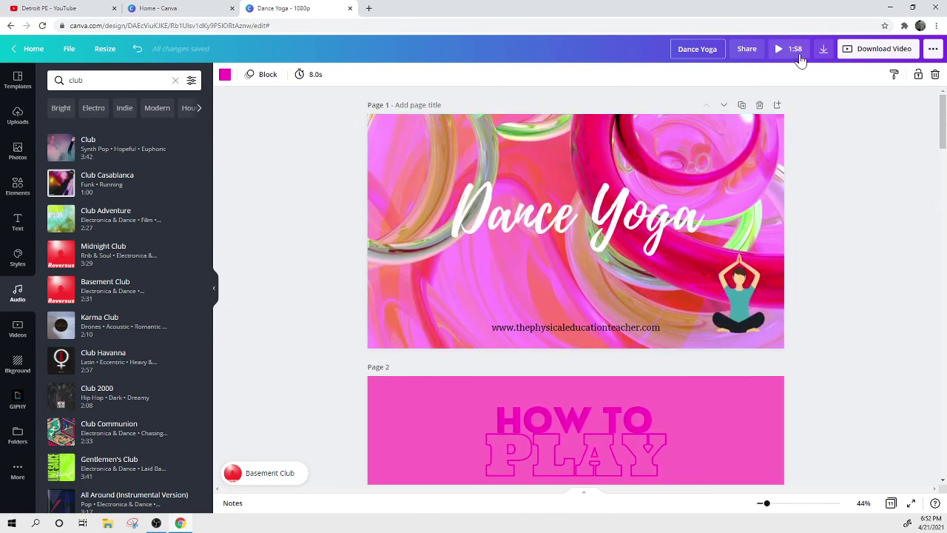
{"action": "left_click", "coordinate": [788, 50]}
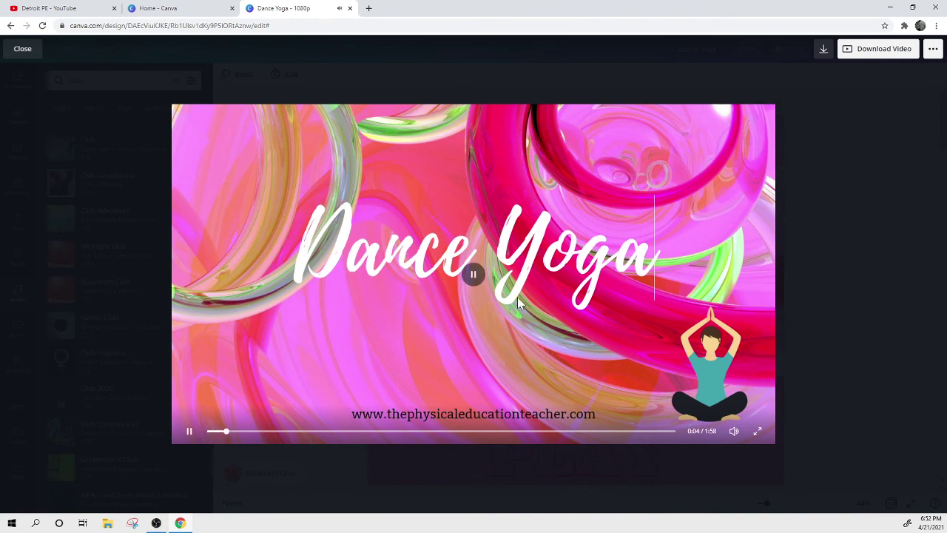
{"action": "left_click", "coordinate": [189, 430]}
{"action": "left_click", "coordinate": [24, 49]}
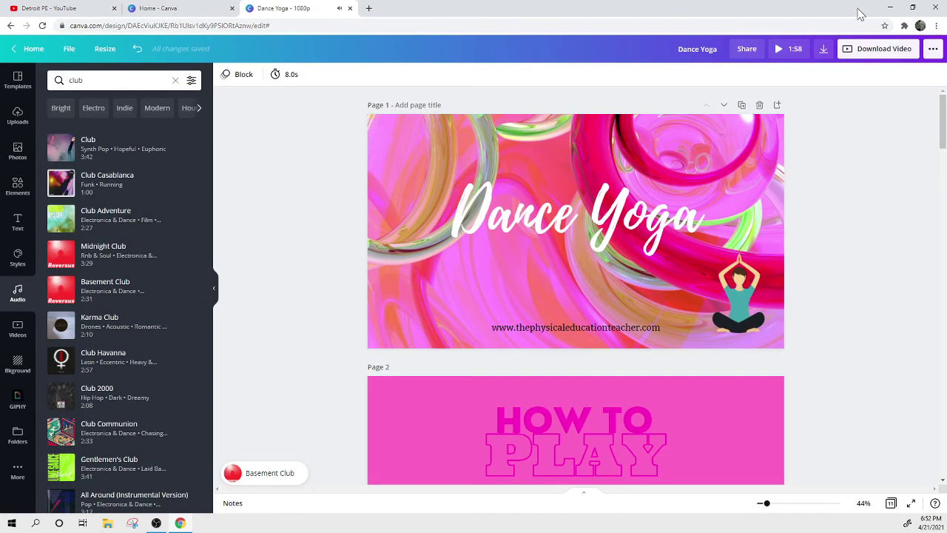
Step: Download all pages of the Dance Yoga design as an MP4 video
{"action": "left_click", "coordinate": [823, 55]}
{"action": "left_click", "coordinate": [822, 117]}
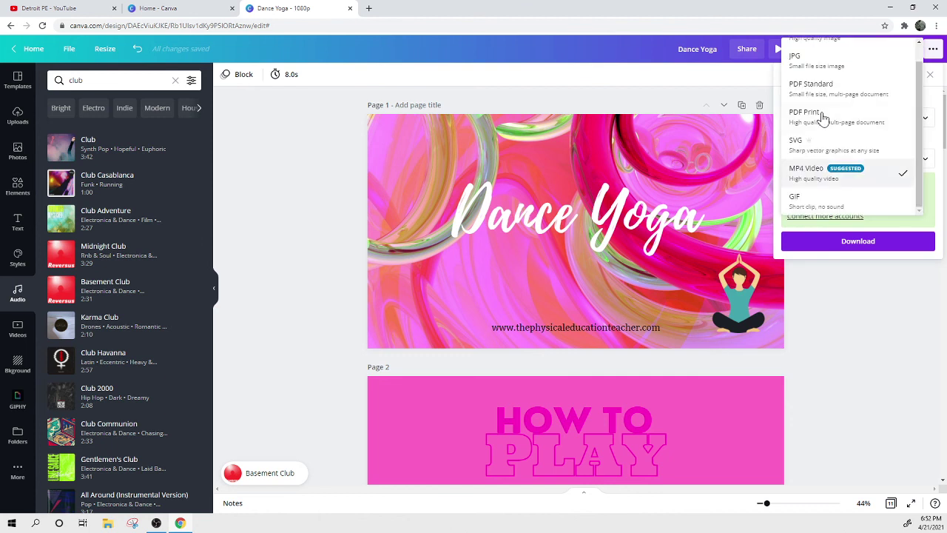
{"action": "scroll", "coordinate": [805, 89], "scroll_direction": "up", "scroll_amount": 1}
{"action": "scroll", "coordinate": [811, 91], "scroll_direction": "down", "scroll_amount": 1}
{"action": "left_click", "coordinate": [812, 178]}
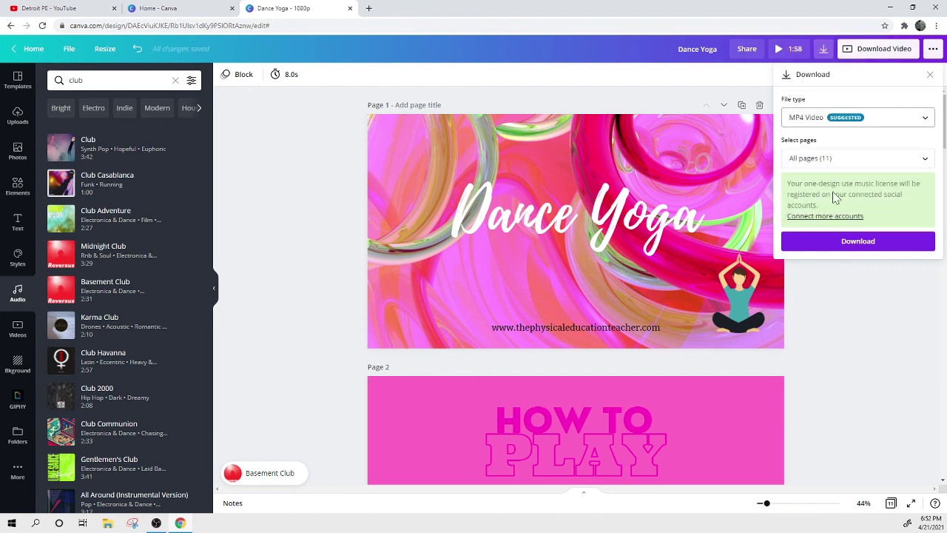
{"action": "left_click", "coordinate": [847, 252]}
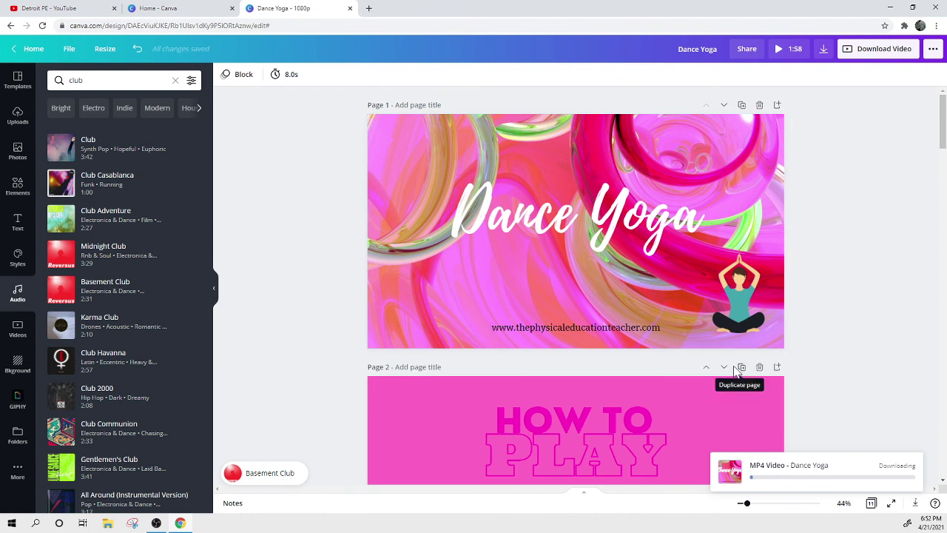
Step: Collapse the audio library, view all pages as a thumbnail grid, and reopen page 1 for editing
{"action": "left_click", "coordinate": [214, 290]}
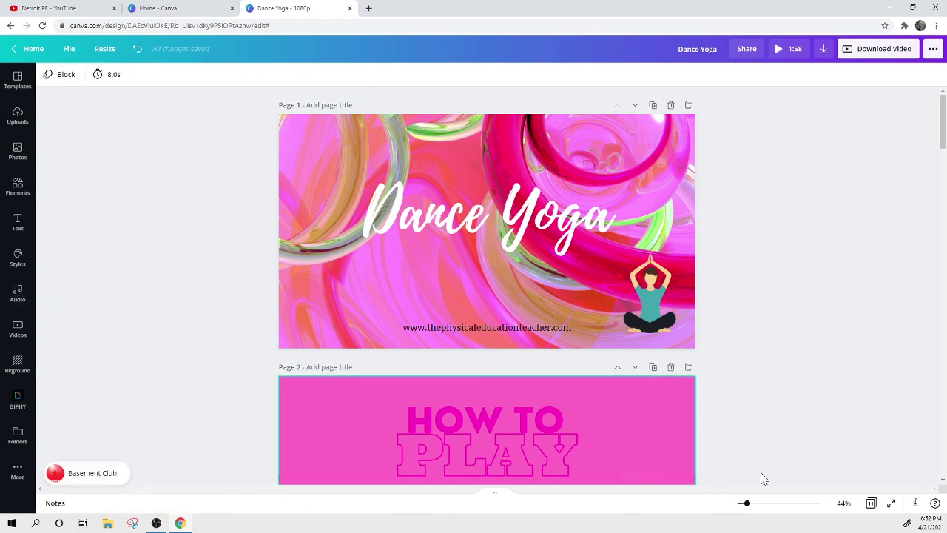
{"action": "left_click", "coordinate": [870, 503]}
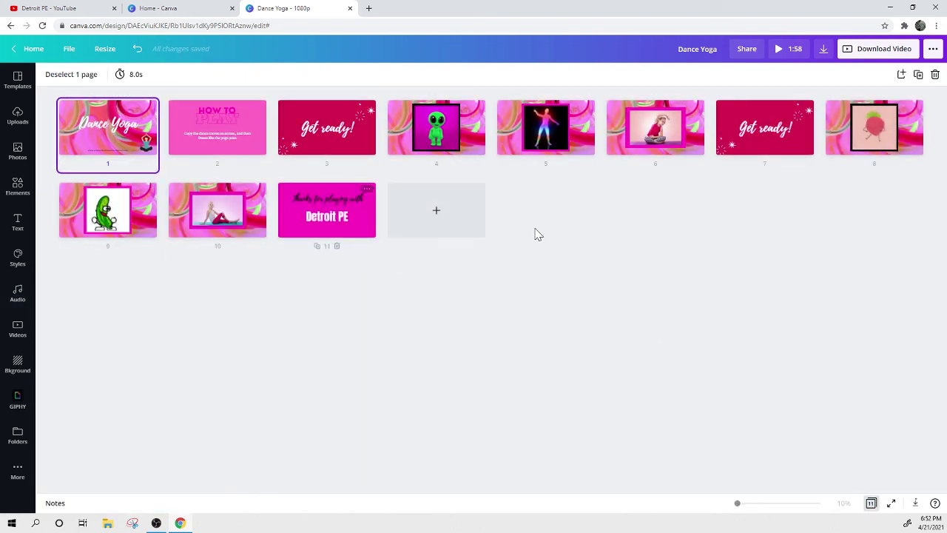
{"action": "left_click", "coordinate": [520, 376]}
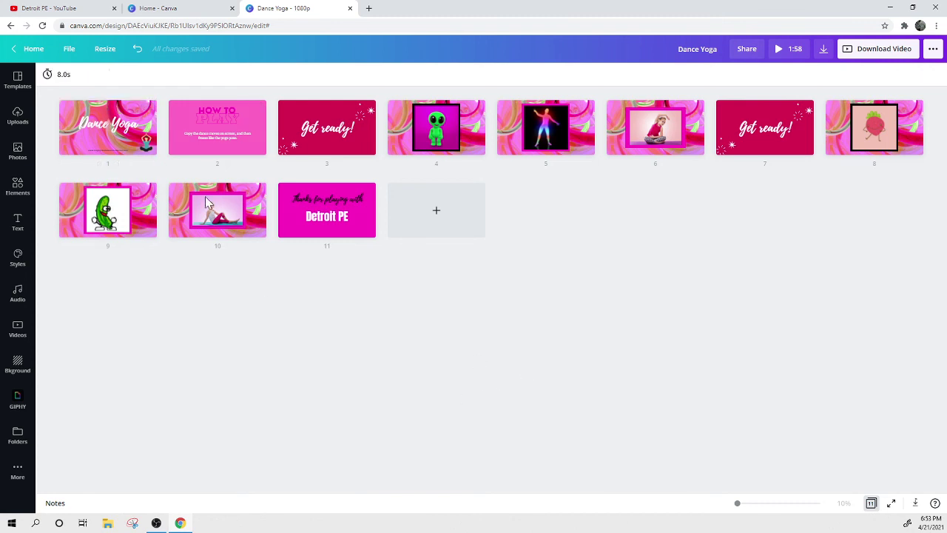
{"action": "double_click", "coordinate": [120, 138]}
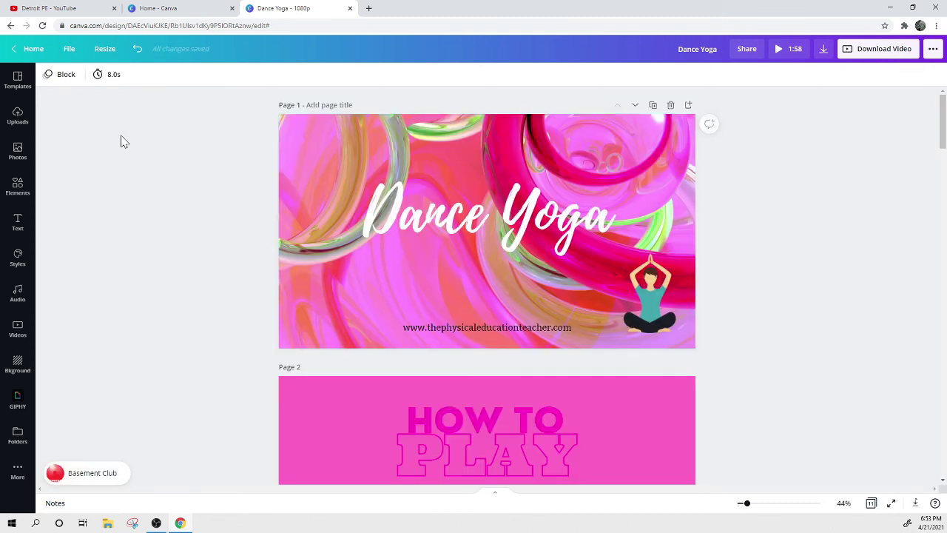